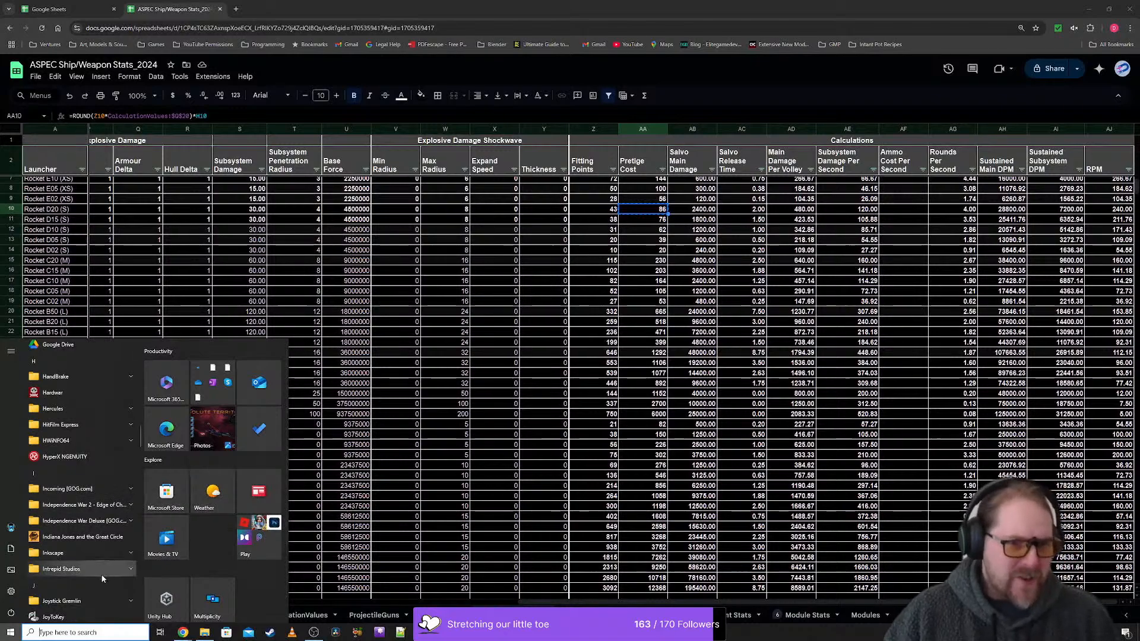
- Open a new browser window and move it off to the other monitor
{"action": "left_click", "coordinate": [11, 633]}
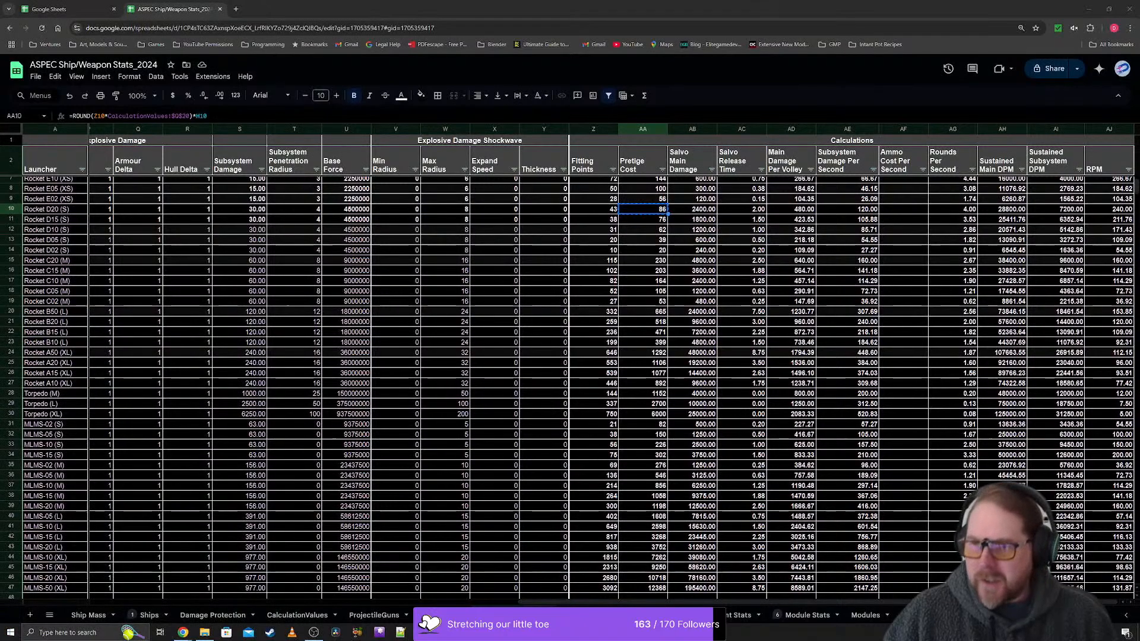
{"action": "key", "text": "ctrl+n"}
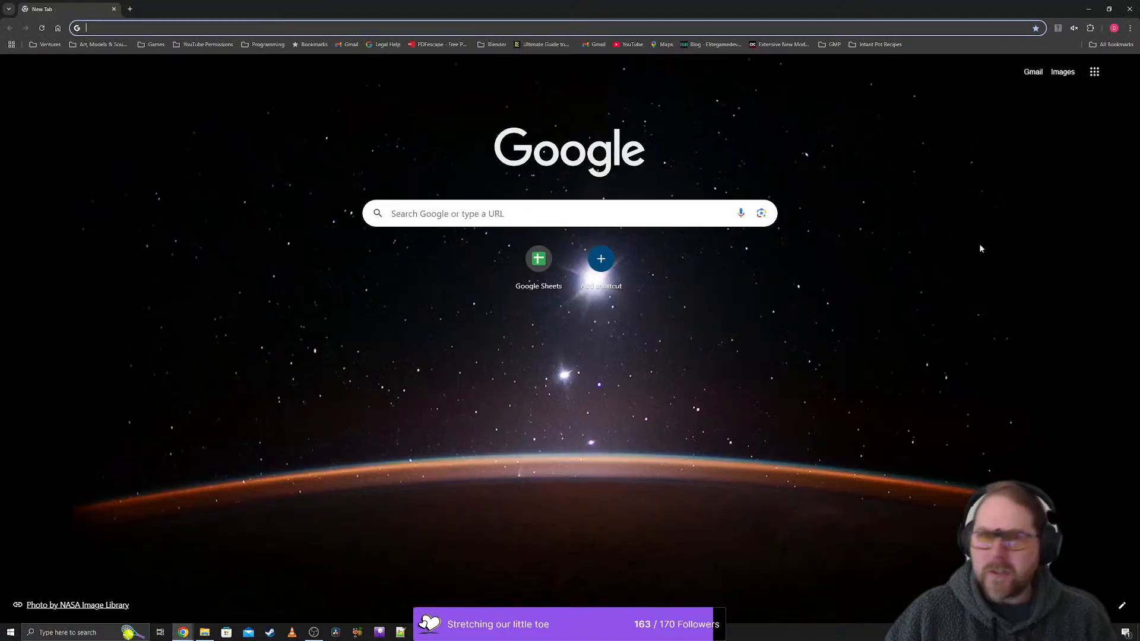
{"action": "left_click_drag", "start_coordinate": [806, 17], "coordinate": [1139, 250]}
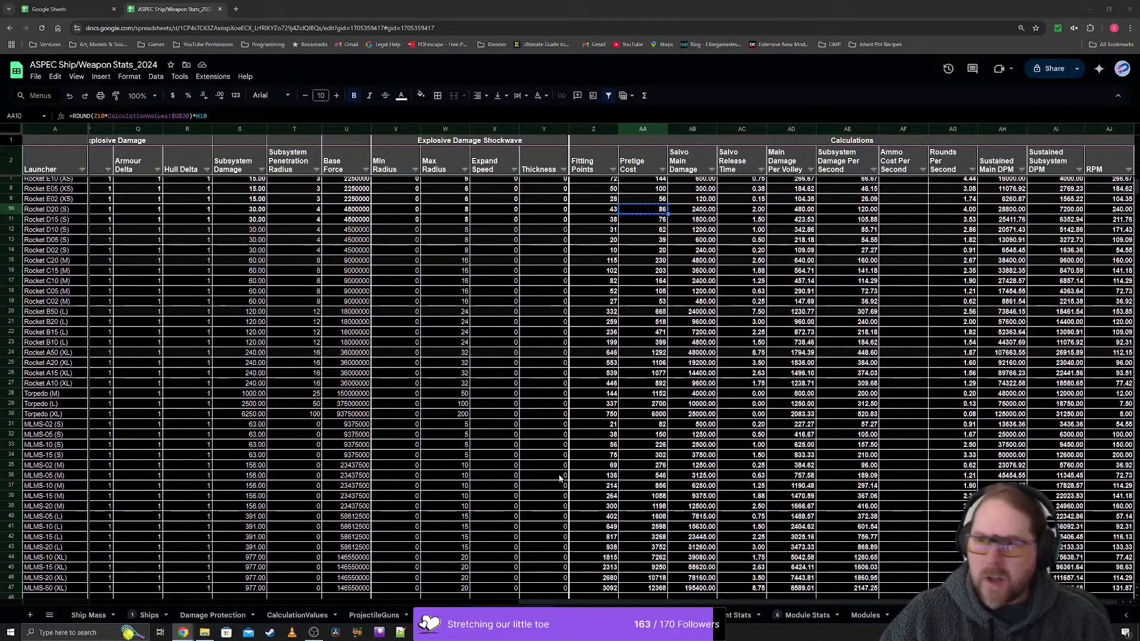
- Search the installed apps for "ngen" and launch HyperX NGENUITY
{"action": "left_click", "coordinate": [7, 635]}
{"action": "type", "text": "n"}
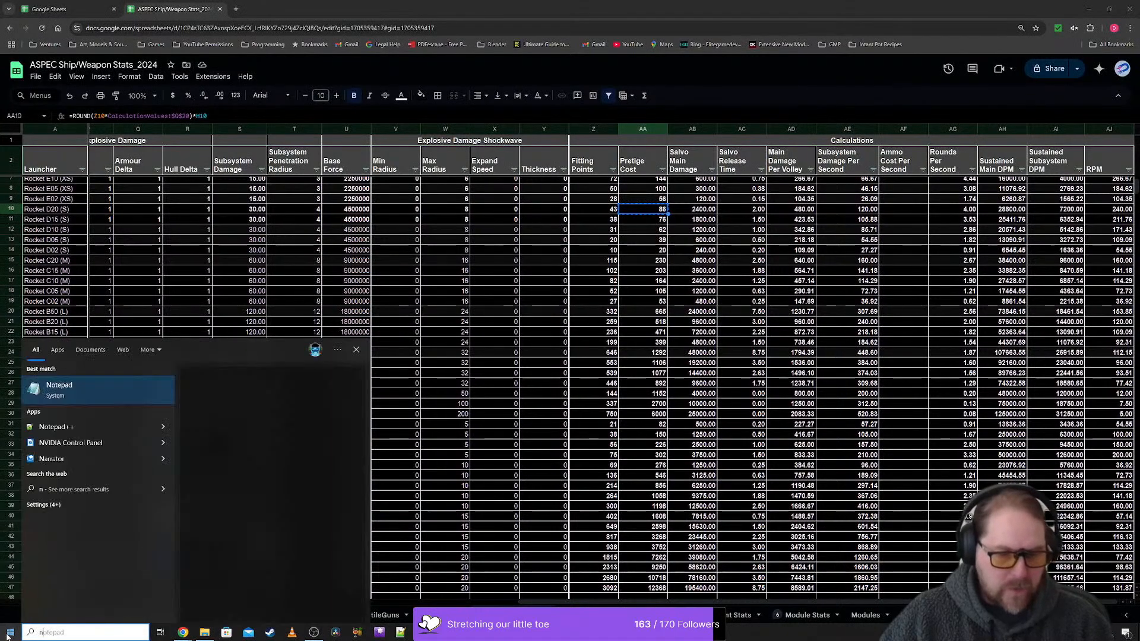
{"action": "type", "text": "ge"}
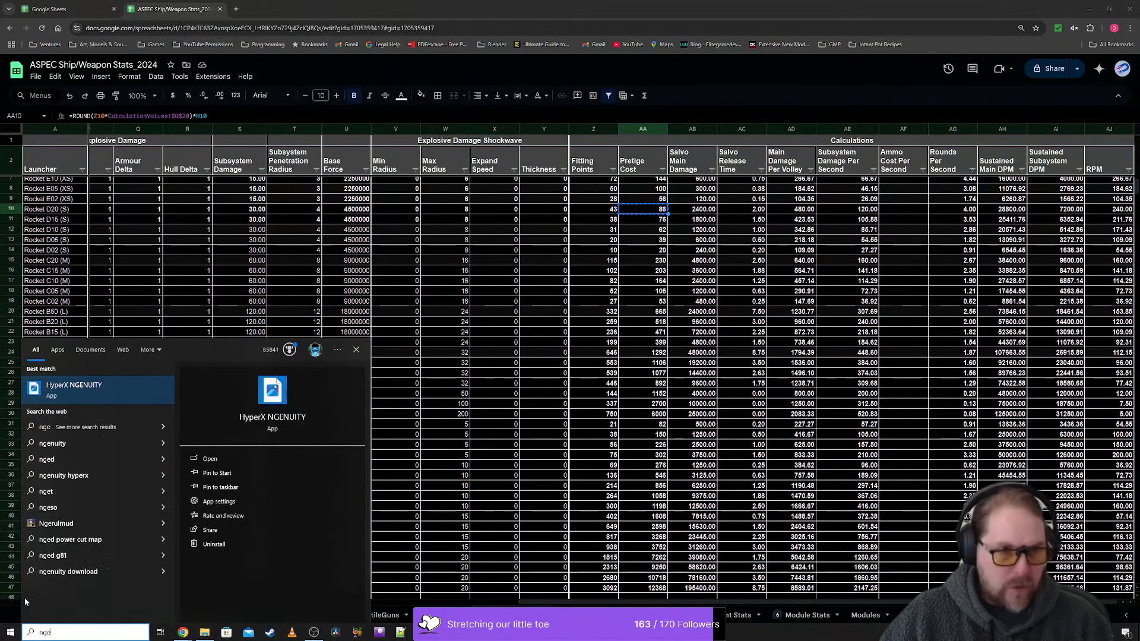
{"action": "type", "text": "n"}
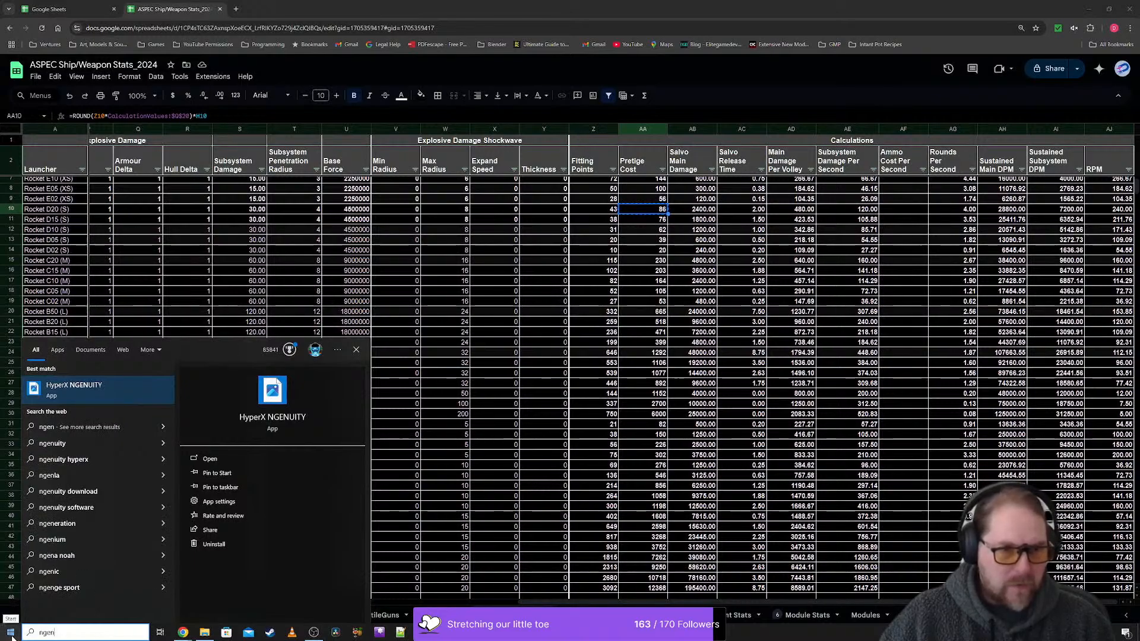
{"action": "left_click", "coordinate": [58, 350]}
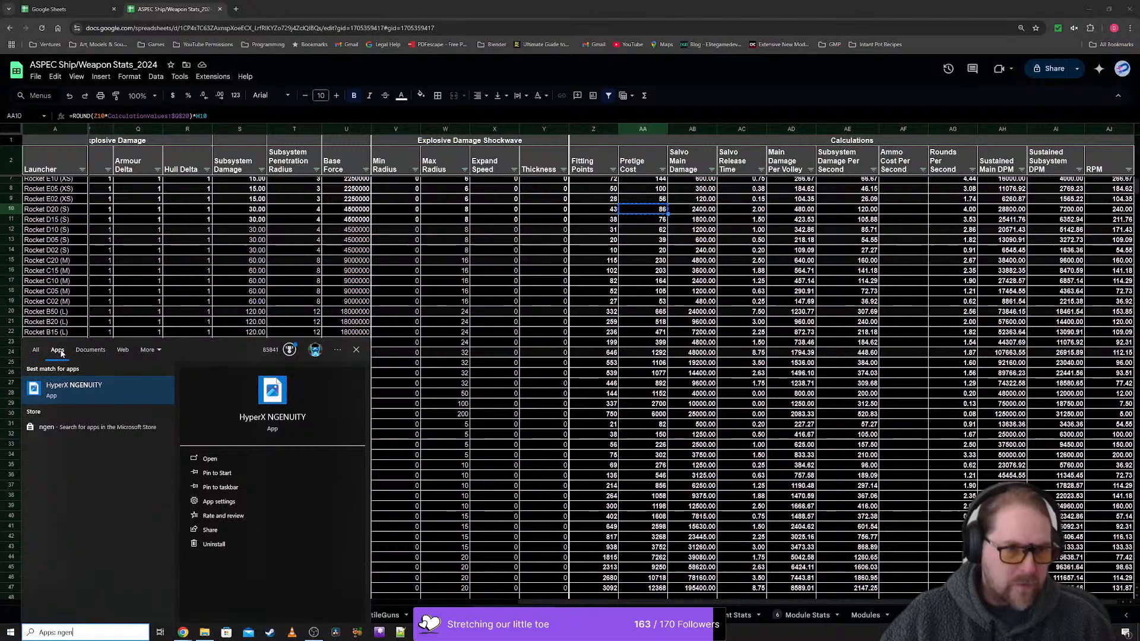
{"action": "left_click", "coordinate": [74, 393]}
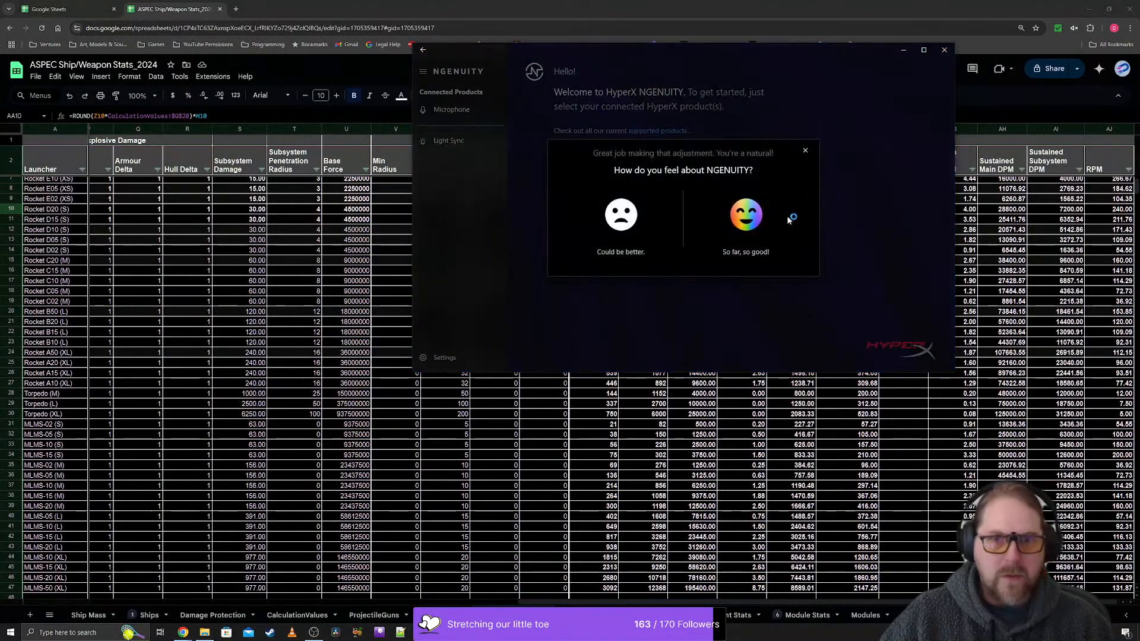
- Dismiss the feedback request, view the Light Sync settings for the QuadCast S microphone, and close HyperX NGENUITY
{"action": "left_click", "coordinate": [805, 151]}
{"action": "left_click", "coordinate": [446, 141]}
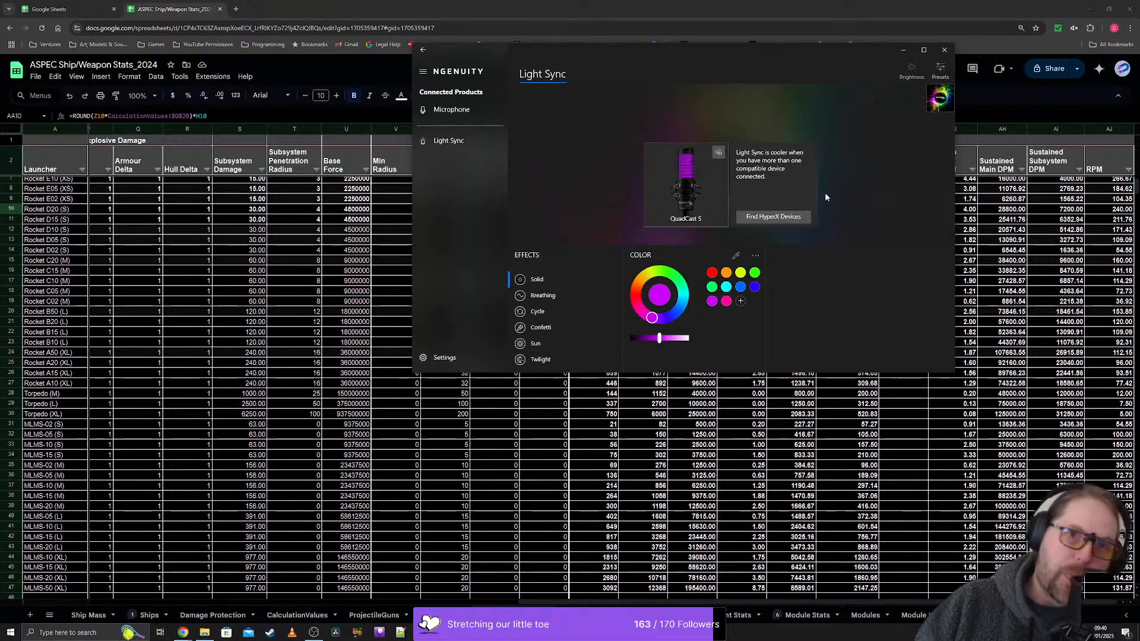
{"action": "left_click", "coordinate": [944, 51]}
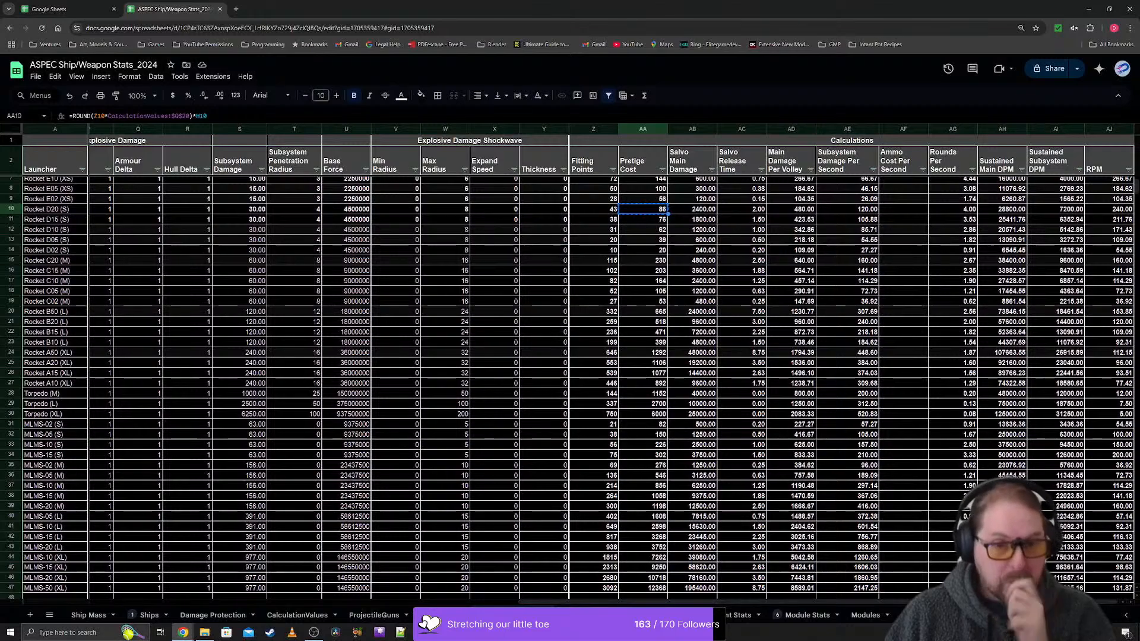
- Bring up the Unity level editor project, then place the ASPEC Ship/Weapon Stats_2024 spreadsheet over it as a smaller floating window
{"action": "mouse_move", "coordinate": [422, 633]}
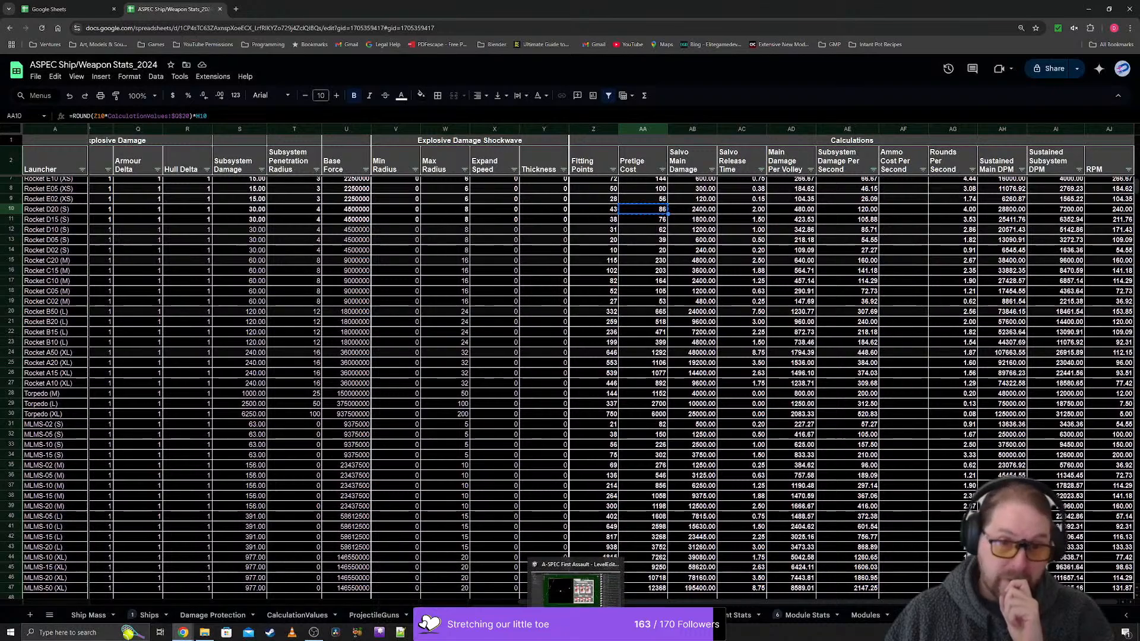
{"action": "left_click", "coordinate": [575, 633]}
{"action": "mouse_move", "coordinate": [183, 634]}
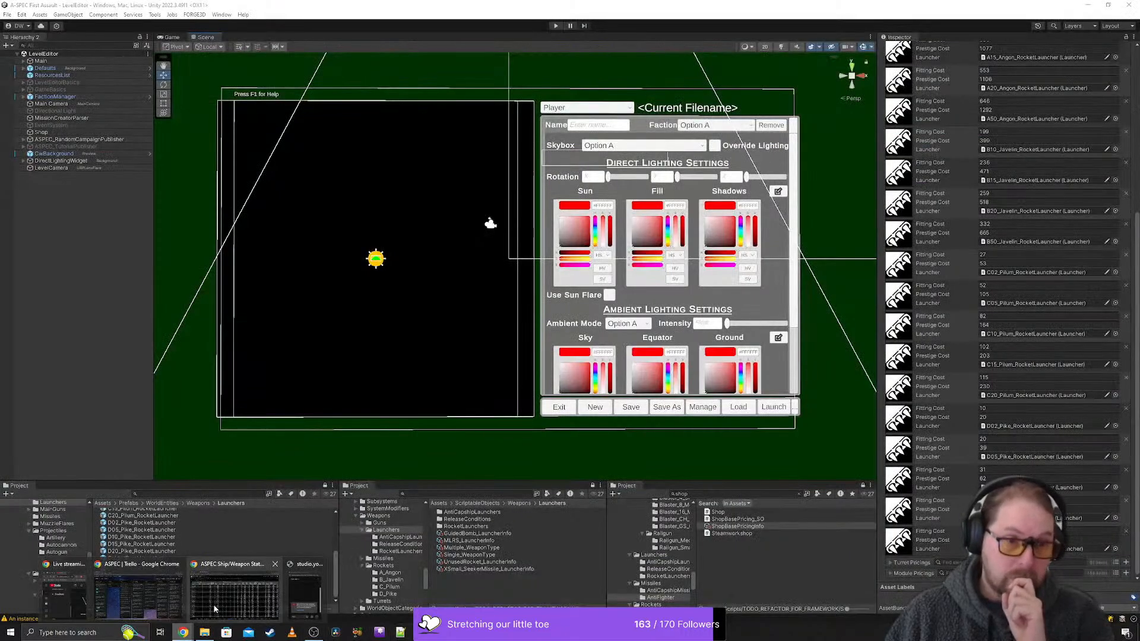
{"action": "left_click", "coordinate": [231, 594]}
{"action": "left_click", "coordinate": [231, 595]}
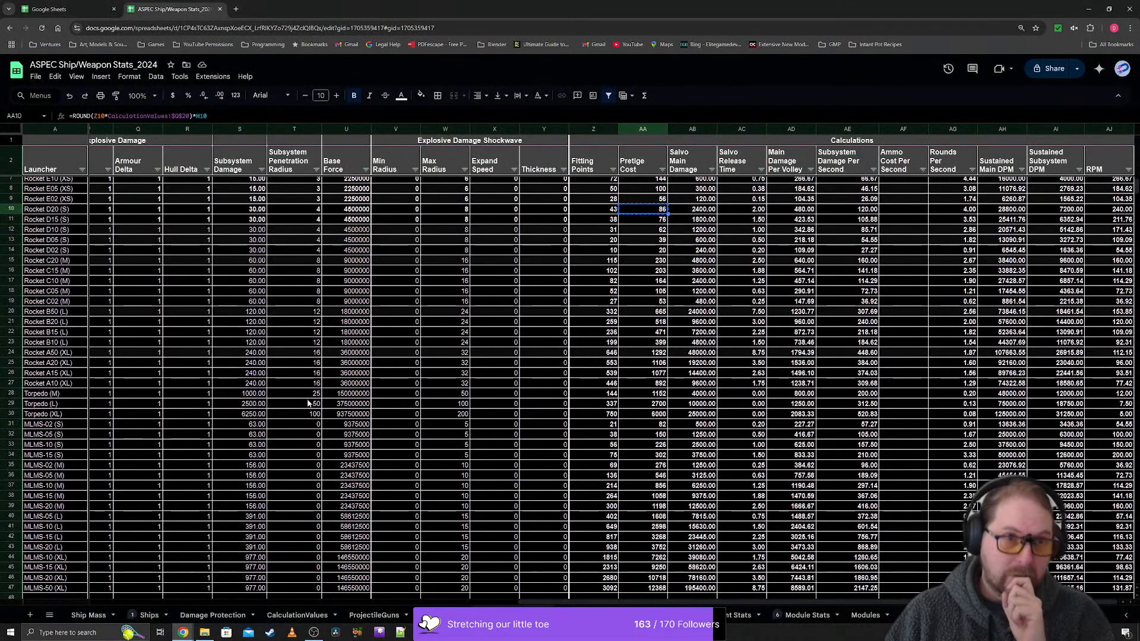
{"action": "left_click_drag", "start_coordinate": [327, 9], "coordinate": [425, 75]}
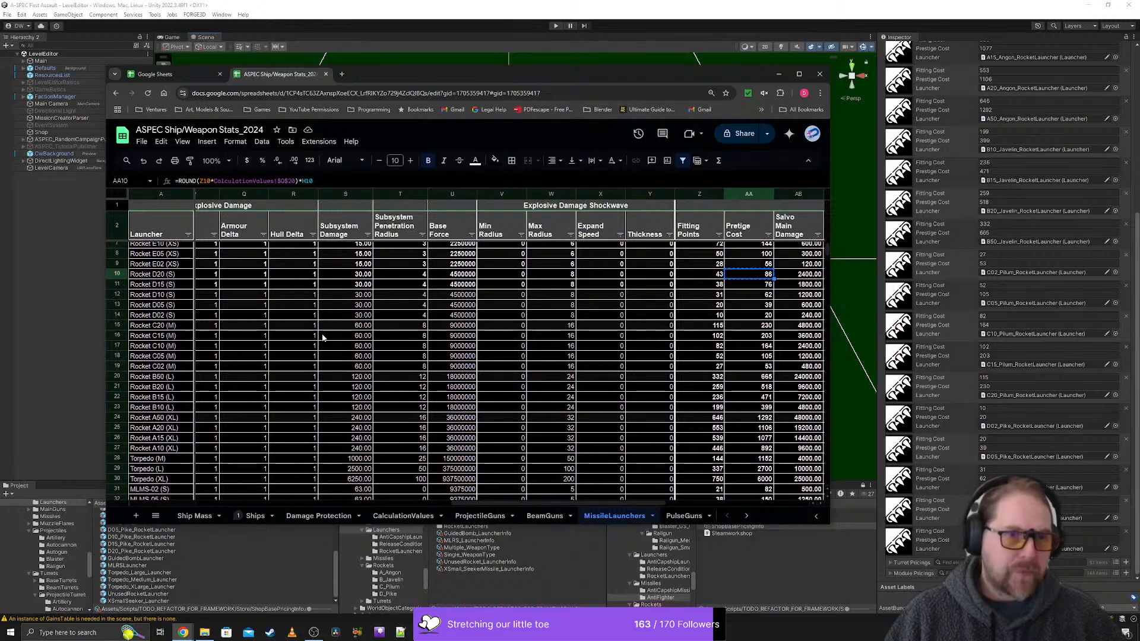
- Examine the ProjectileGuns sheet's reload time, direct damage and explosive damage columns
{"action": "scroll", "coordinate": [260, 336], "scroll_direction": "up", "scroll_amount": 2}
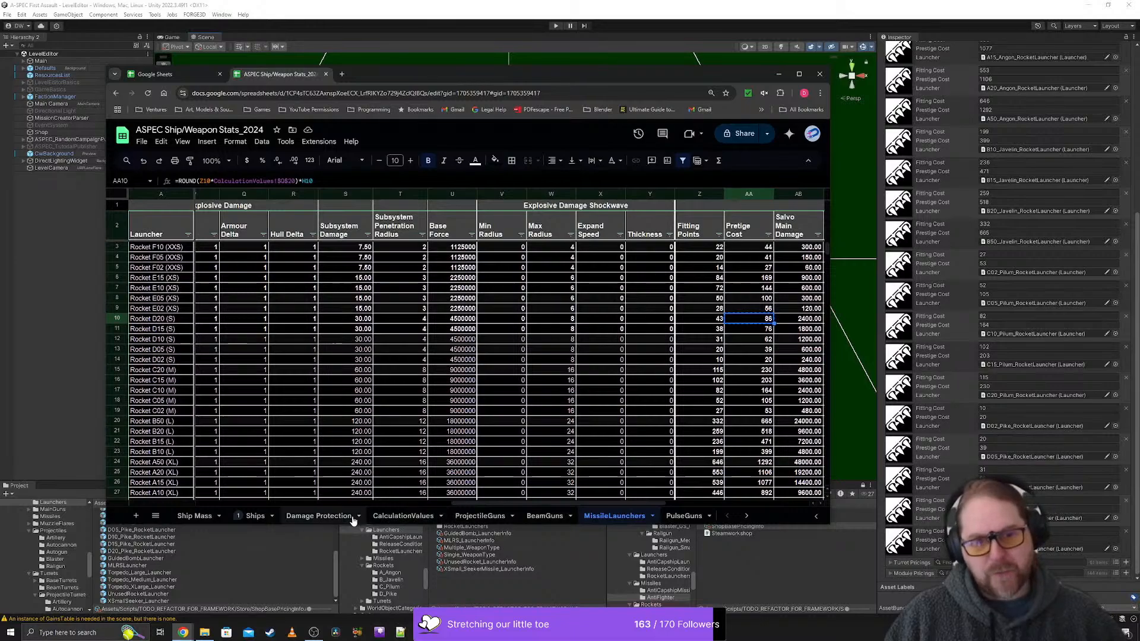
{"action": "left_click", "coordinate": [480, 516]}
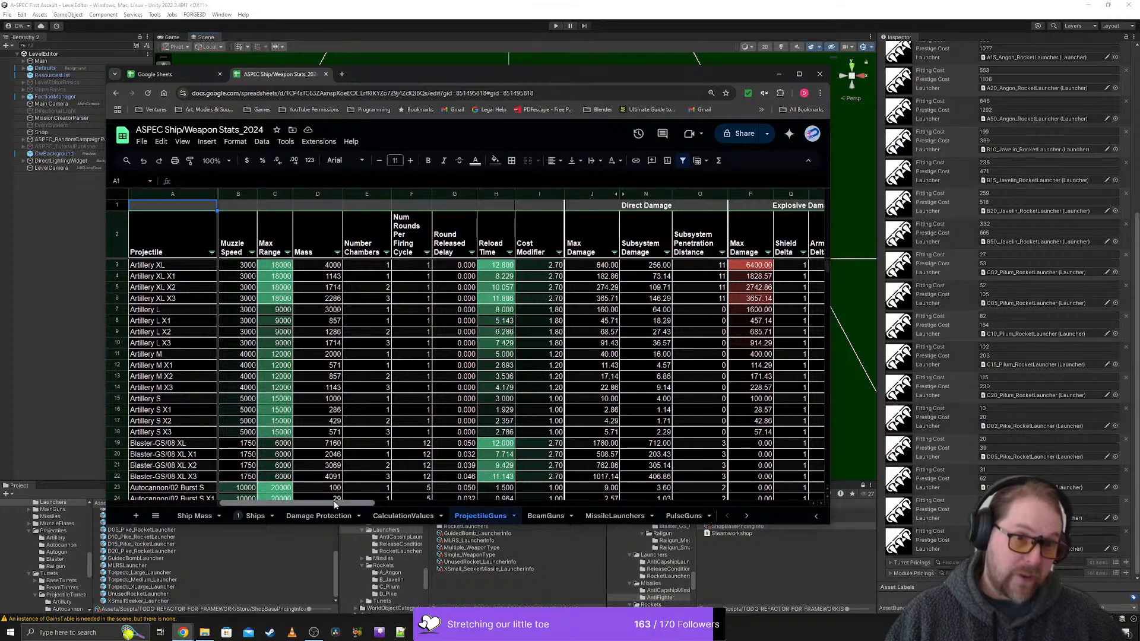
{"action": "left_click_drag", "start_coordinate": [335, 503], "coordinate": [365, 503]}
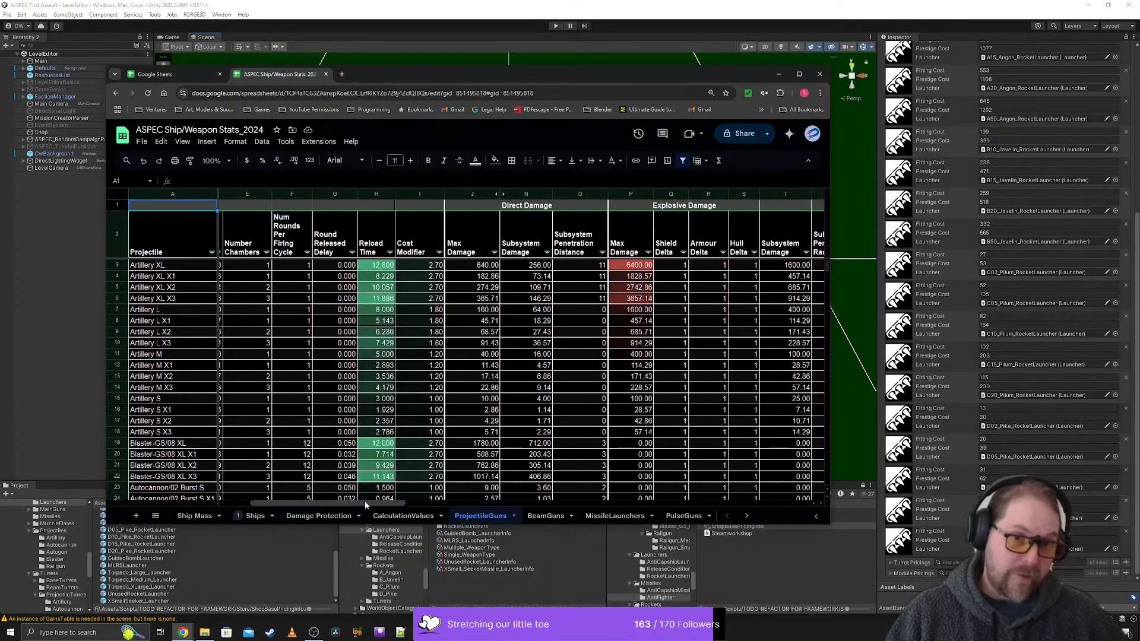
- Return to the MissileLaunchers sheet and examine the fitting points, prestige cost and damage calculations for the torpedo and MLMS rows
{"action": "left_click", "coordinate": [614, 516]}
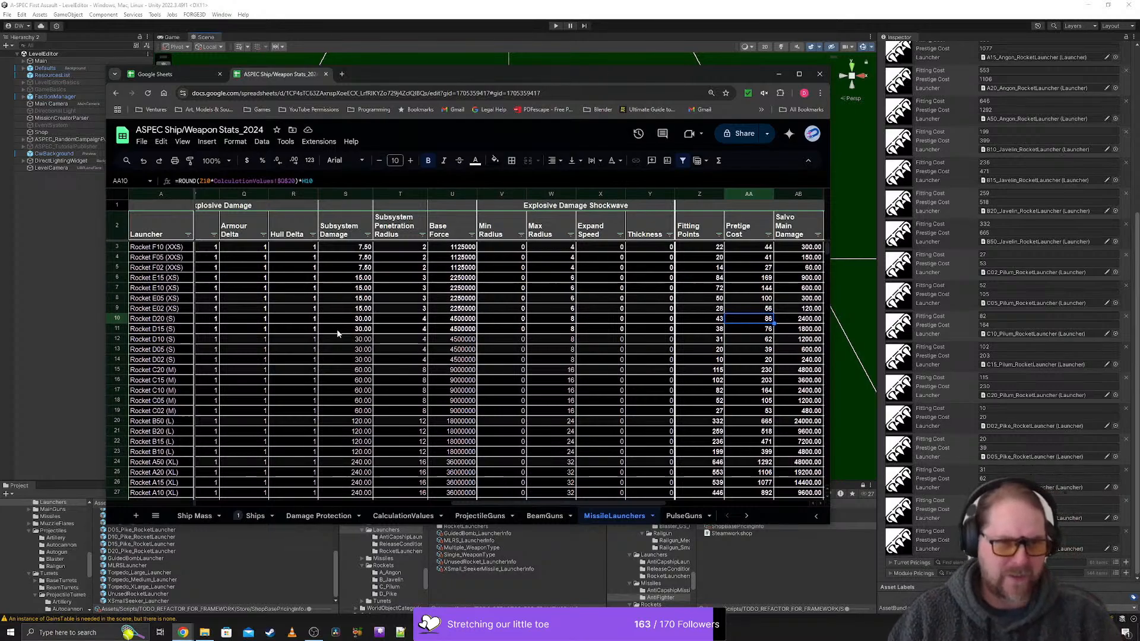
{"action": "scroll", "coordinate": [337, 335], "scroll_direction": "down", "scroll_amount": 1}
{"action": "scroll", "coordinate": [355, 335], "scroll_direction": "down", "scroll_amount": 4}
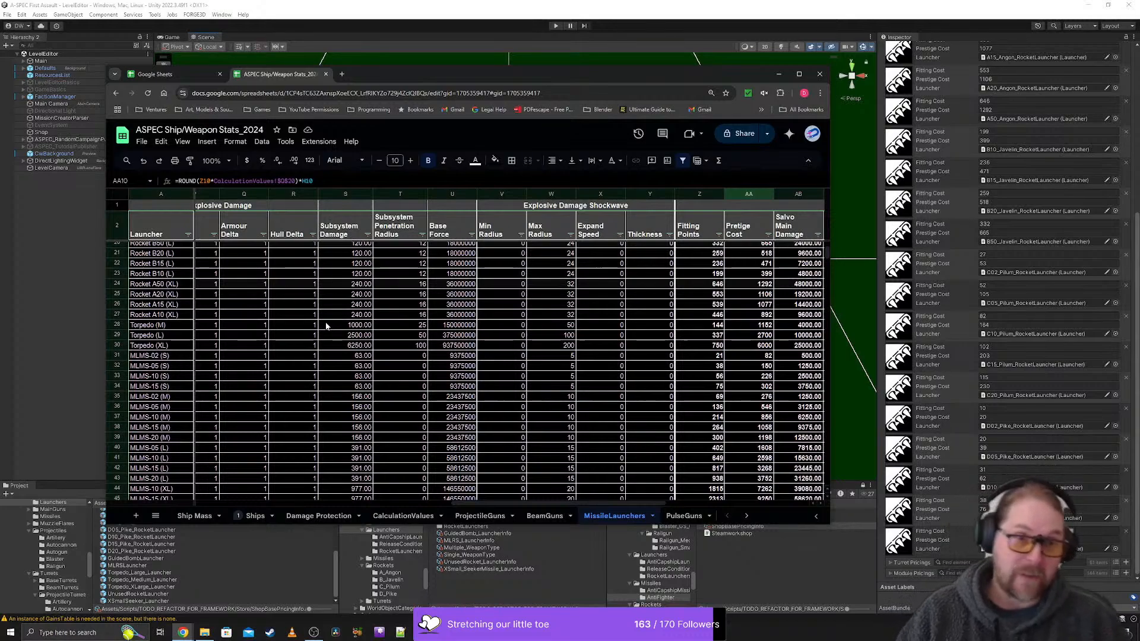
{"action": "scroll", "coordinate": [304, 328], "scroll_direction": "down", "scroll_amount": 2}
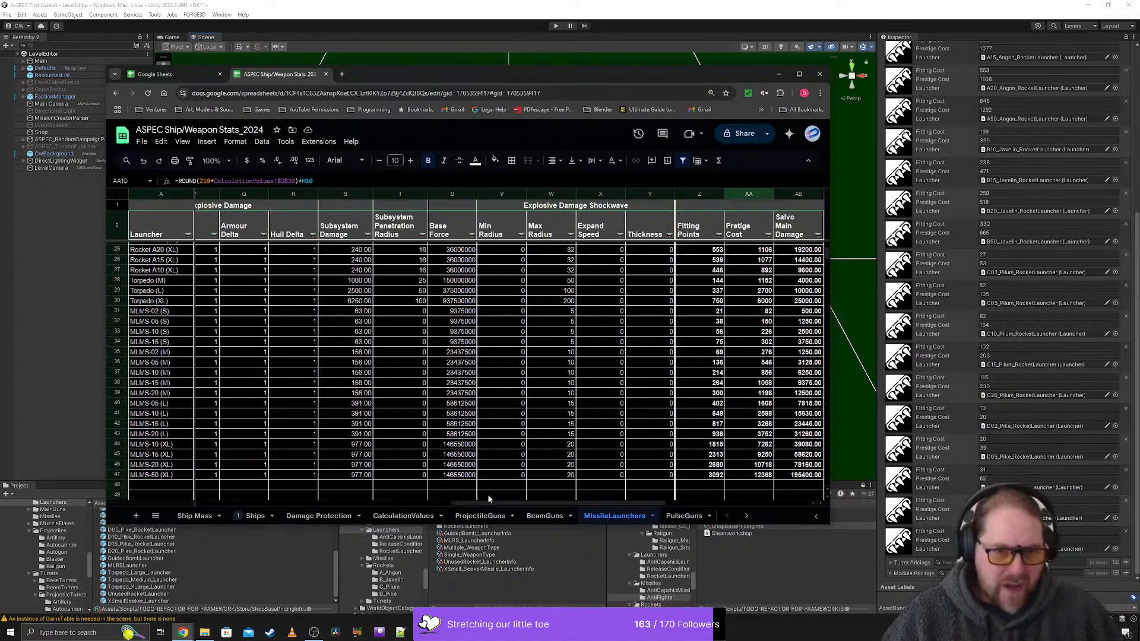
{"action": "left_click_drag", "start_coordinate": [495, 504], "coordinate": [576, 505]}
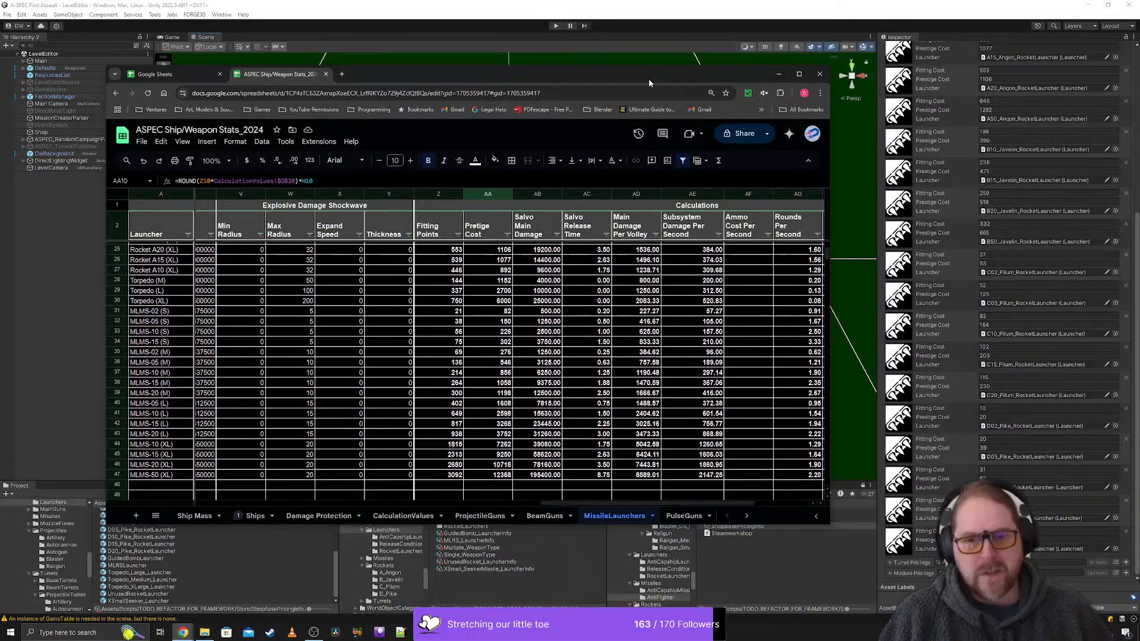
- Move the spreadsheet window to the other monitor and select MLRS_LauncherInfo in Unity's ScriptableObjects/Weapons/Launchers folder
{"action": "left_click_drag", "start_coordinate": [737, 78], "coordinate": [706, 77]}
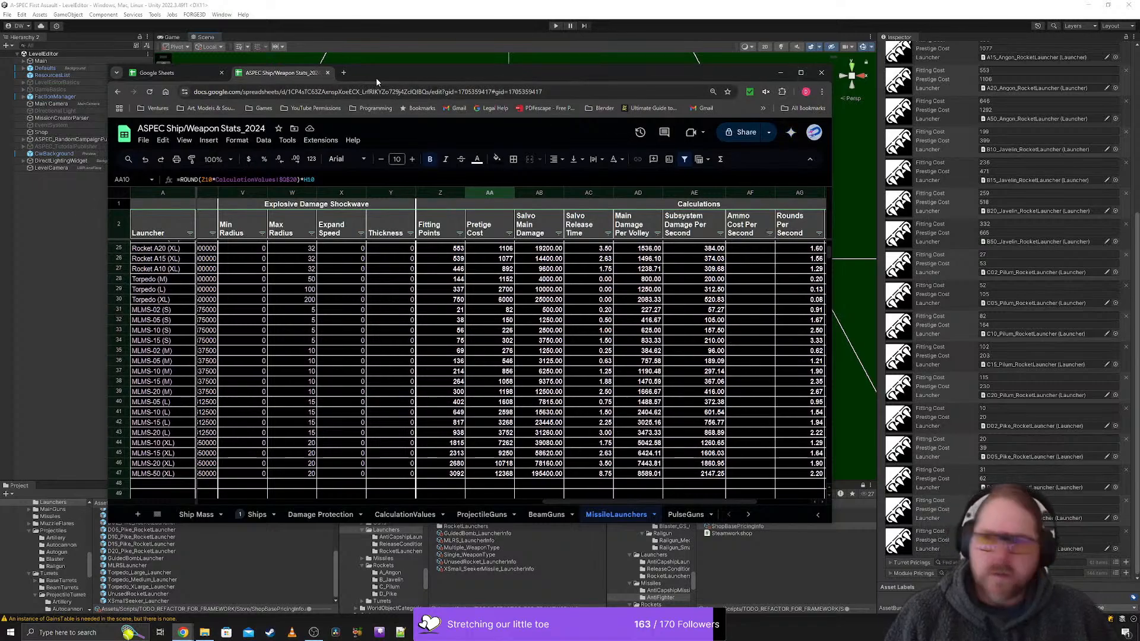
{"action": "left_click_drag", "start_coordinate": [377, 78], "coordinate": [1139, 220]}
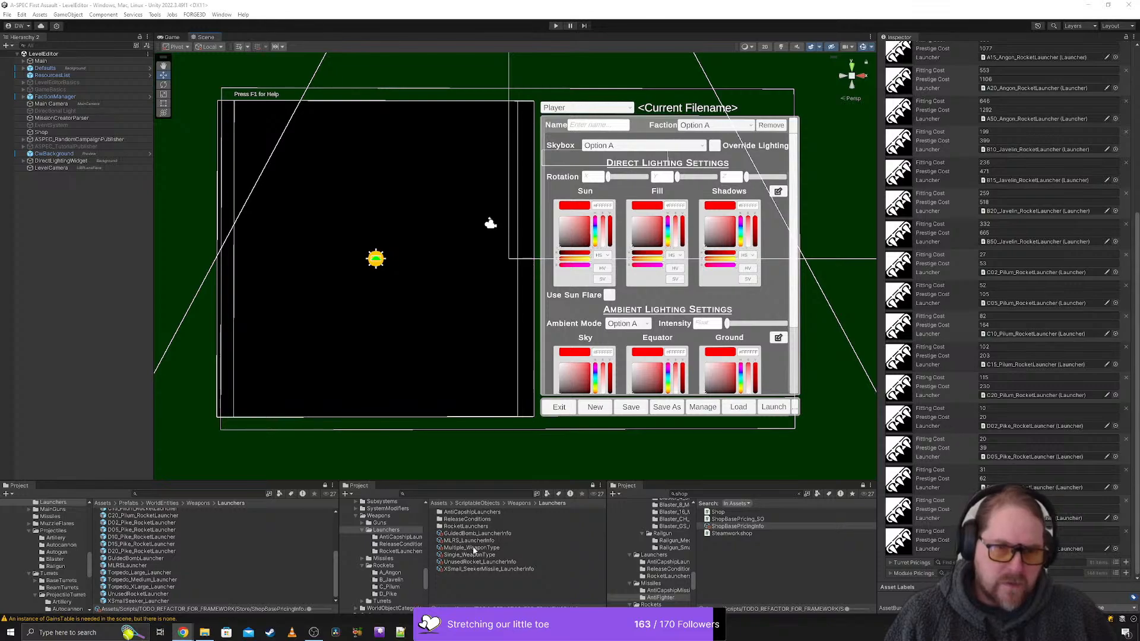
{"action": "left_click", "coordinate": [402, 551]}
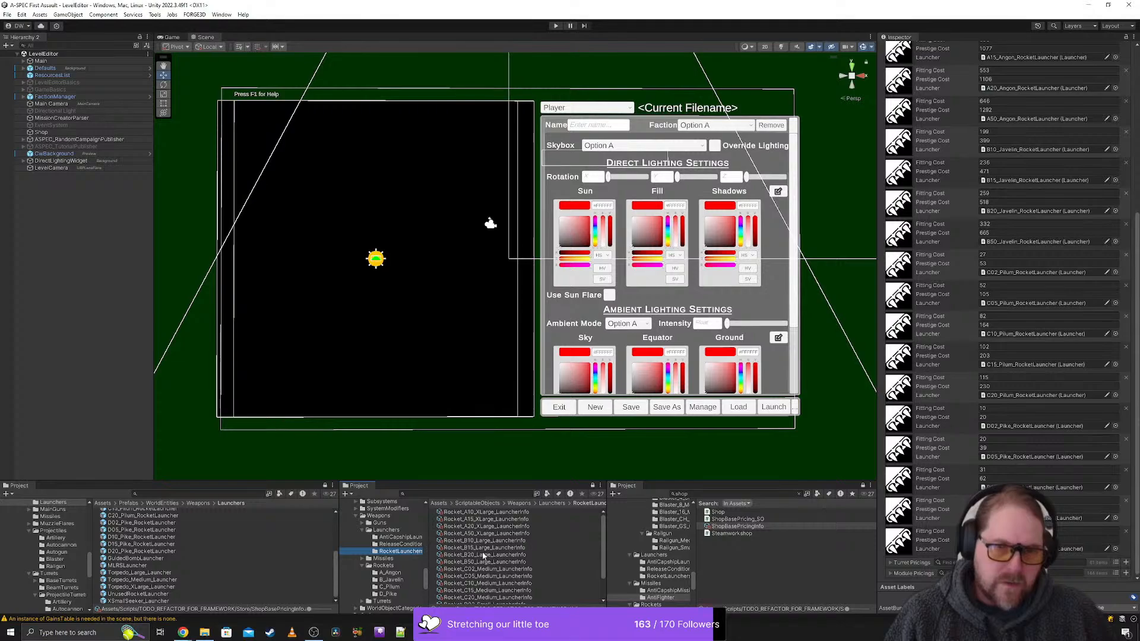
{"action": "left_click", "coordinate": [387, 530]}
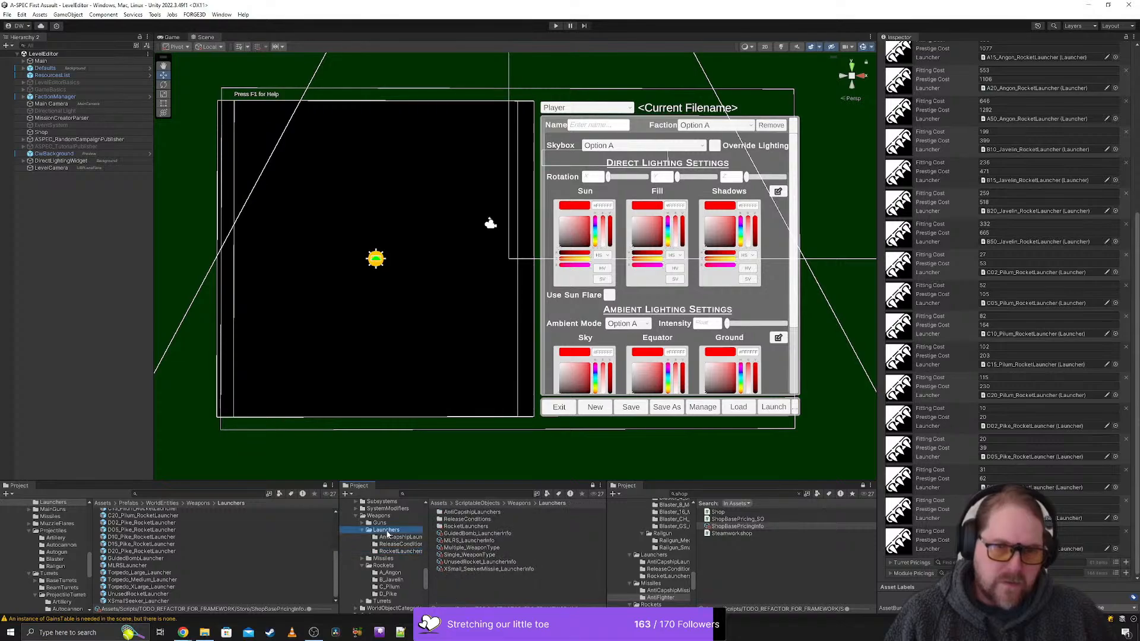
{"action": "left_click", "coordinate": [469, 541]}
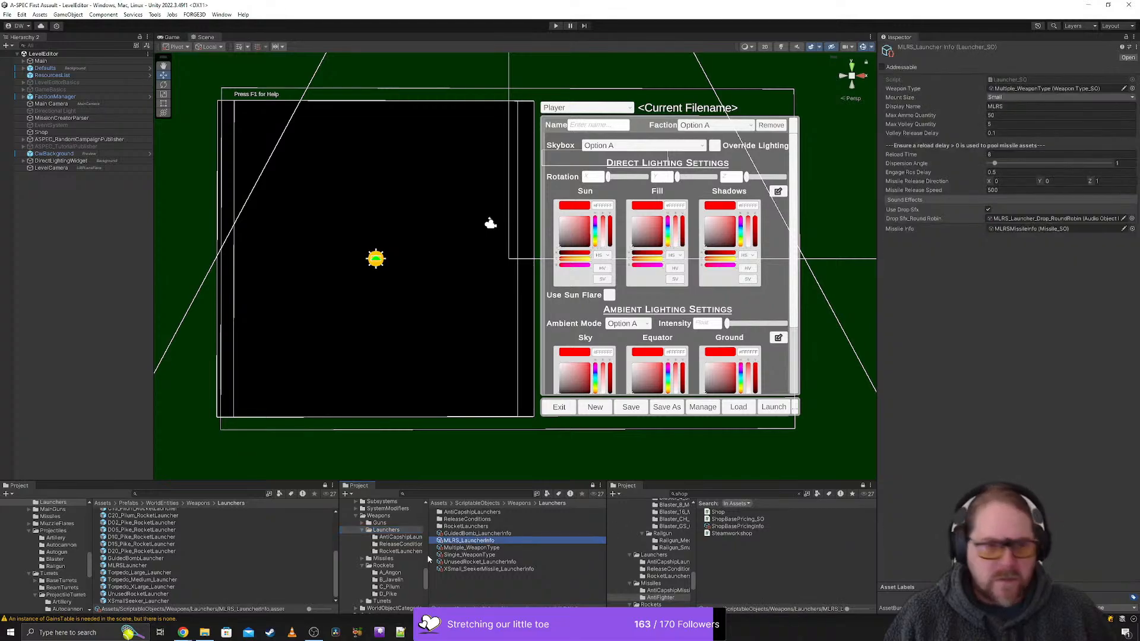
- Search the first Project view for MLRS_LauncherInfo, select it, and clear the search to show it in its Launchers folder
{"action": "left_click", "coordinate": [474, 542]}
{"action": "key", "text": "ctrl+c"}
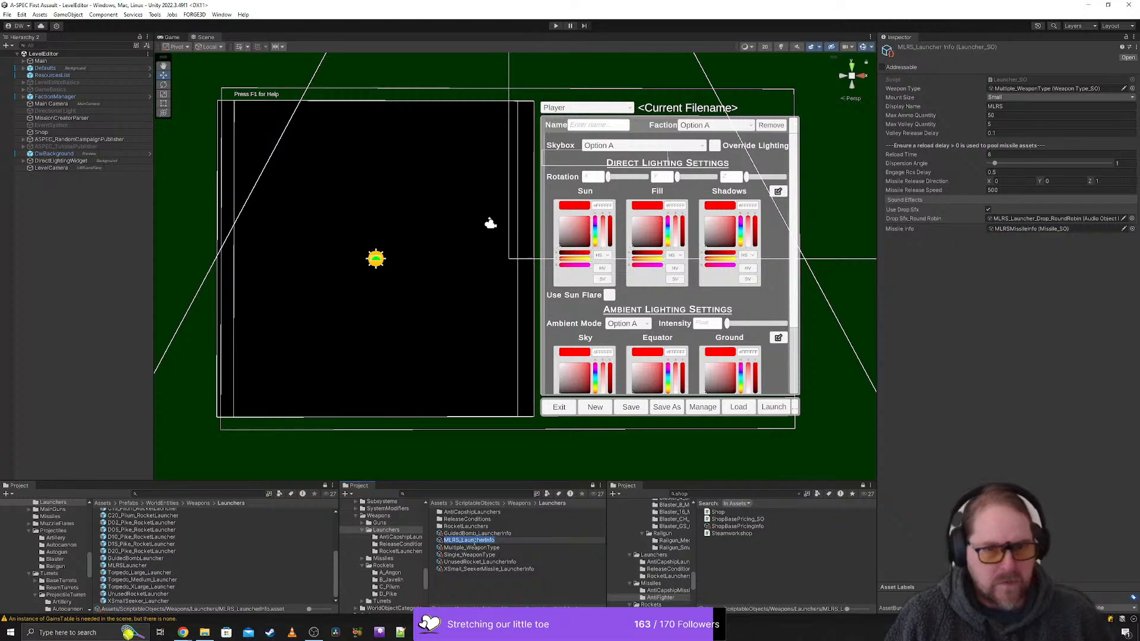
{"action": "left_click", "coordinate": [168, 496]}
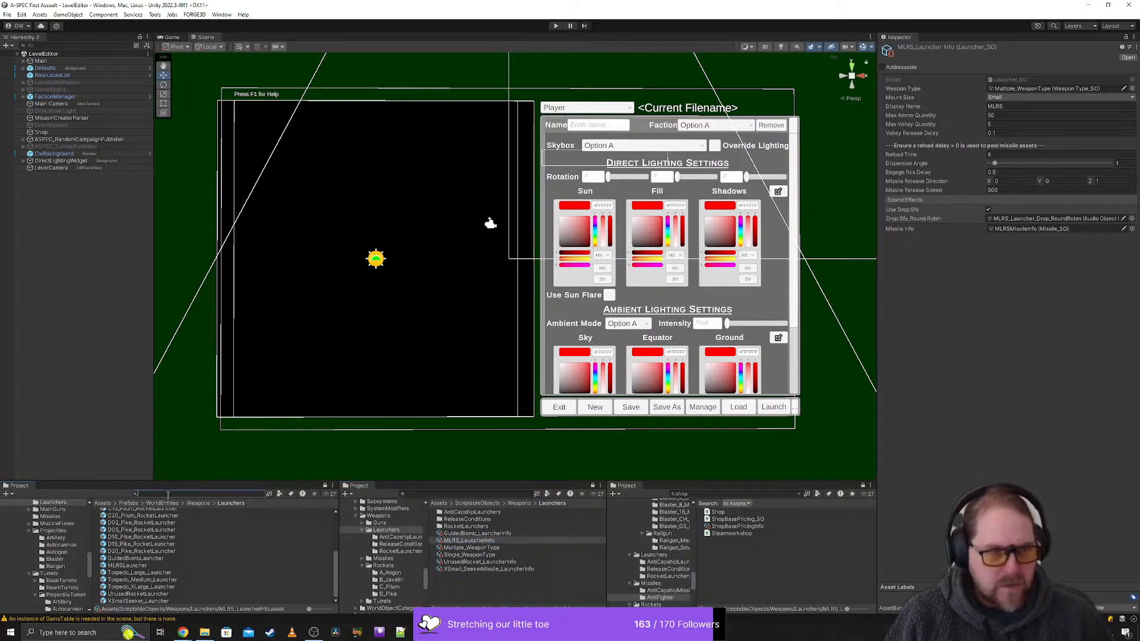
{"action": "key", "text": "ctrl+v"}
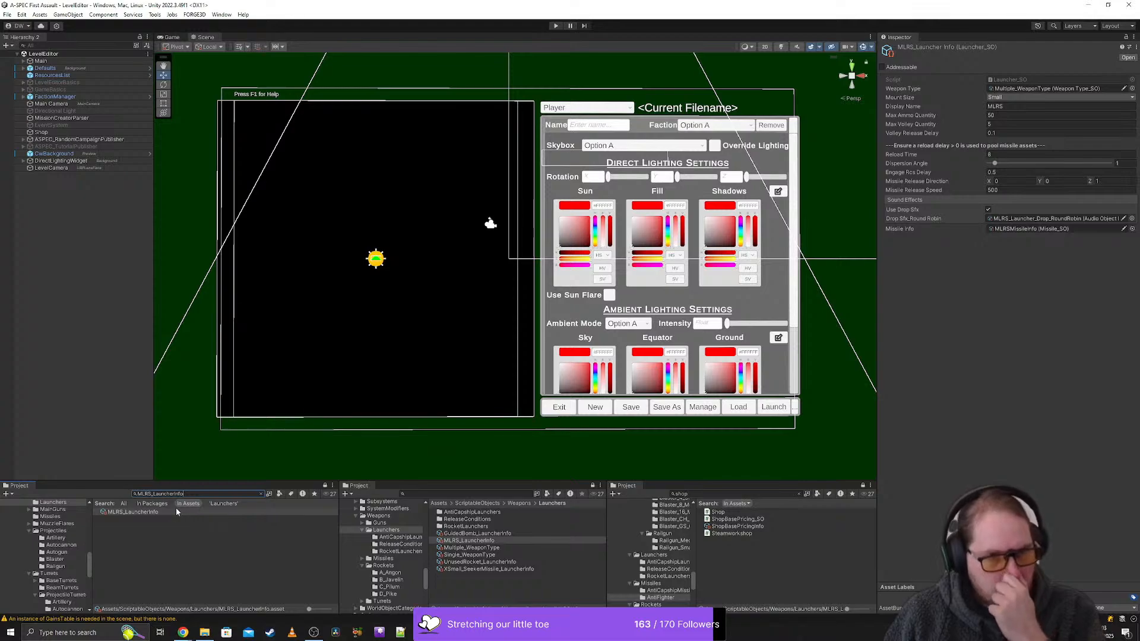
{"action": "left_click", "coordinate": [176, 510]}
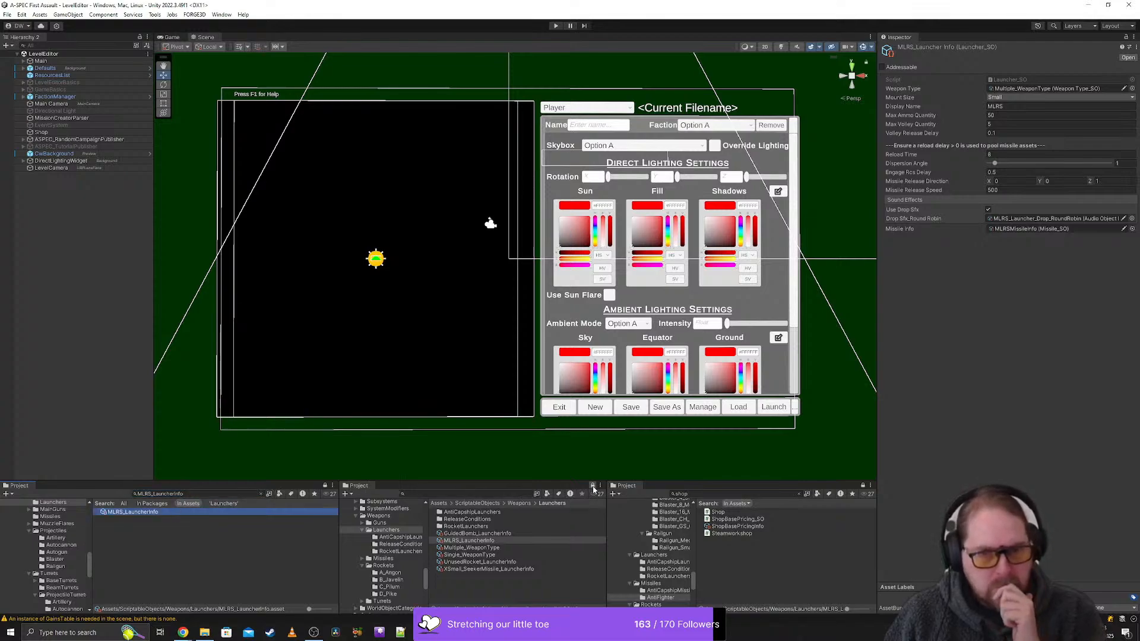
{"action": "left_click", "coordinate": [592, 486]}
{"action": "left_click", "coordinate": [222, 510]}
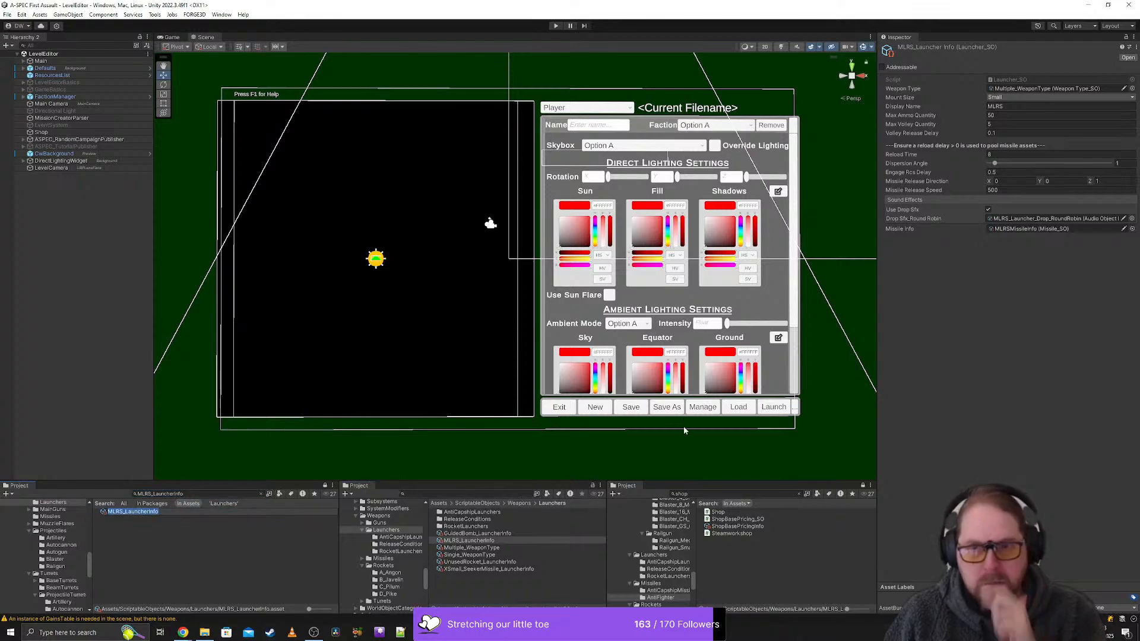
{"action": "left_click", "coordinate": [168, 516]}
{"action": "left_click", "coordinate": [261, 494]}
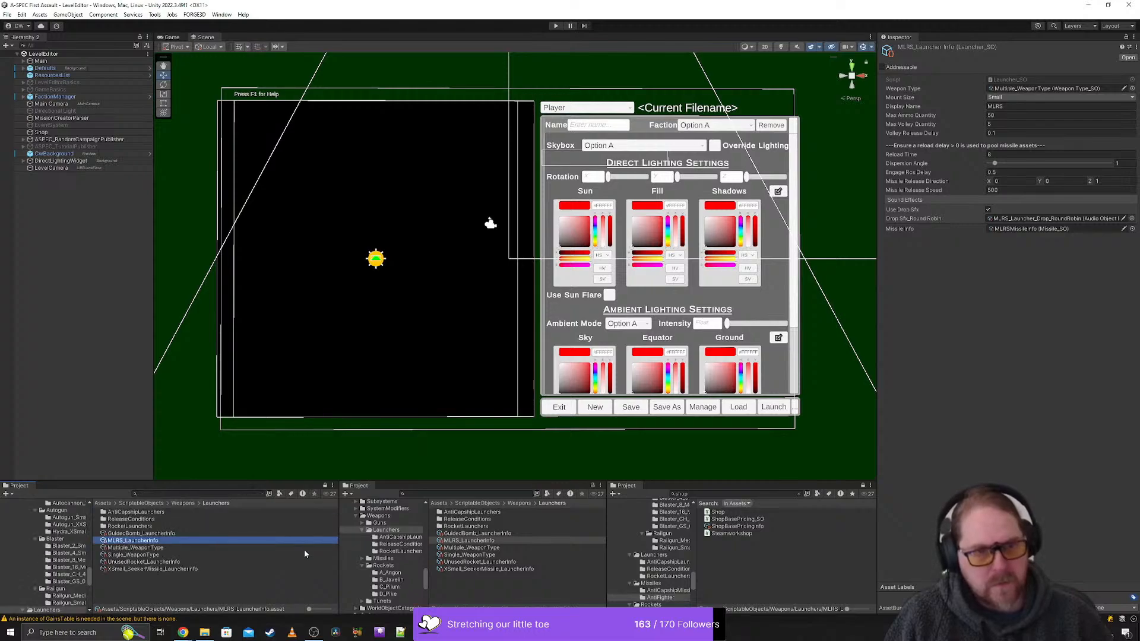
- Locate the missile info asset referenced by MLRS_LauncherInfo and select MLRSMissileInfo in the AntiFighter folder to show its properties
{"action": "left_click", "coordinate": [1062, 230]}
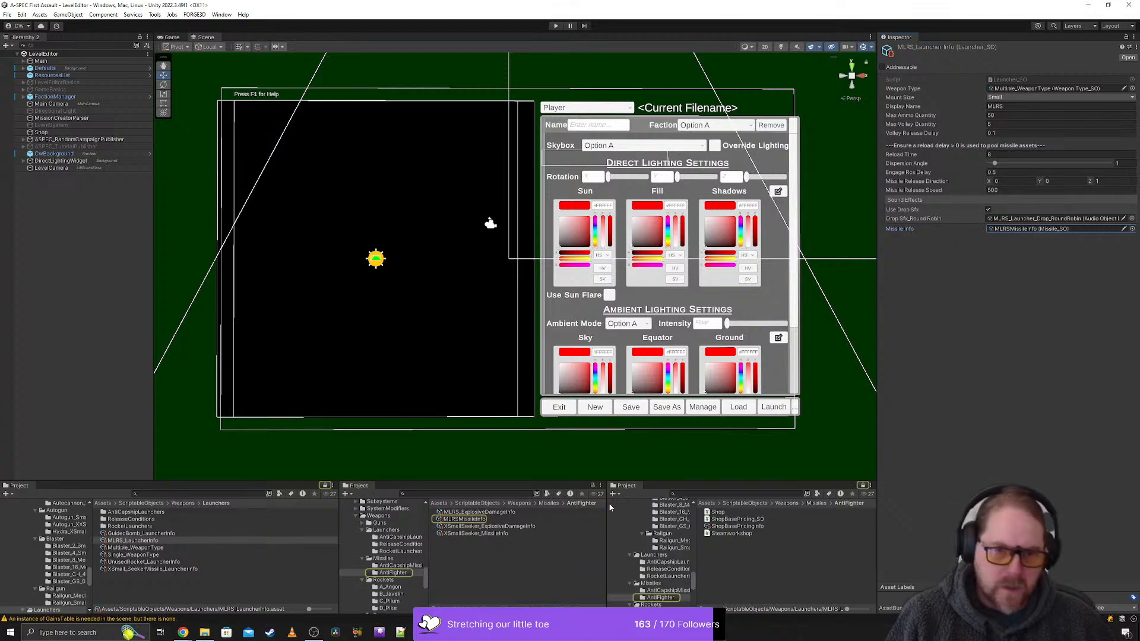
{"action": "left_click", "coordinate": [592, 486]}
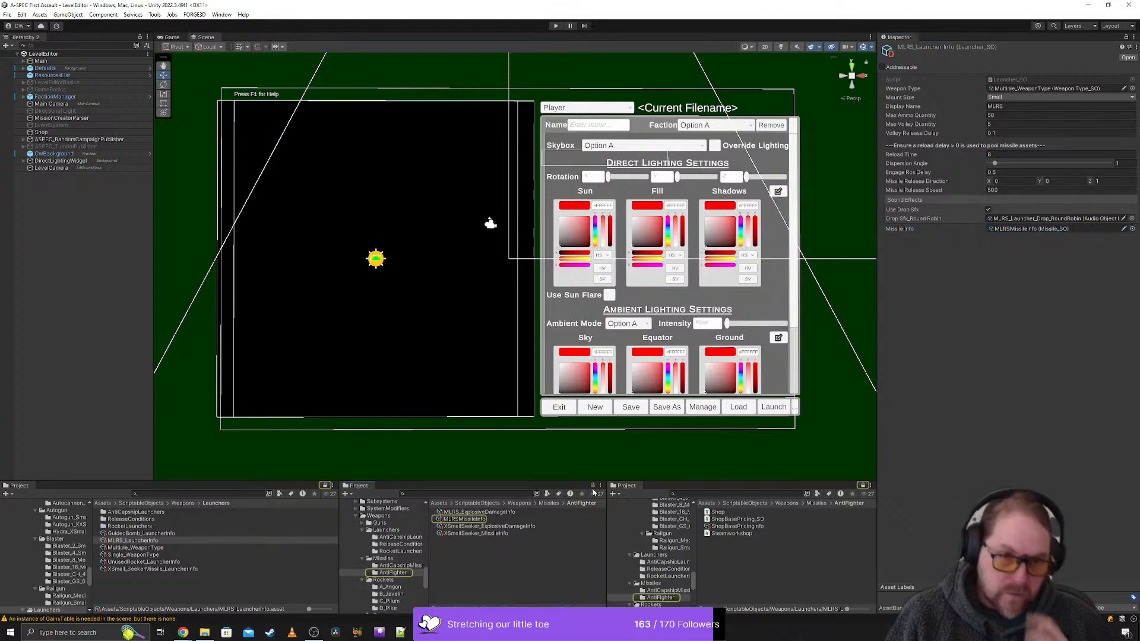
{"action": "left_click", "coordinate": [503, 519]}
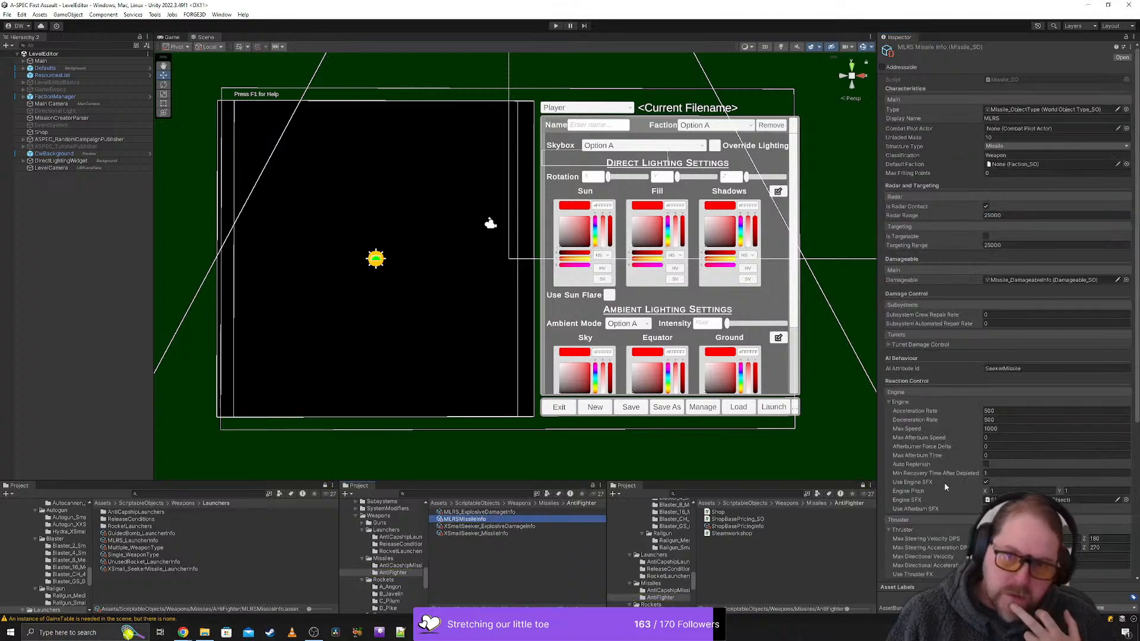
- Examine the engine, thruster and targeting settings of MLRSMissileInfo and the damage settings of MLRS_ExplosiveDamageInfo
{"action": "scroll", "coordinate": [944, 487], "scroll_direction": "down", "scroll_amount": 8}
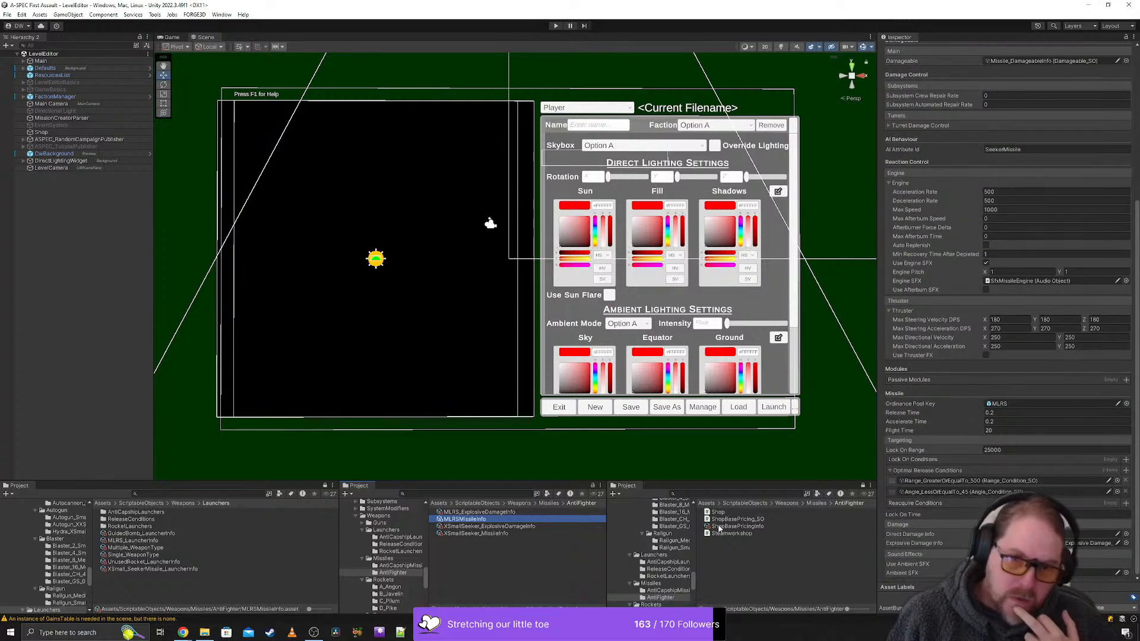
{"action": "left_click", "coordinate": [478, 512]}
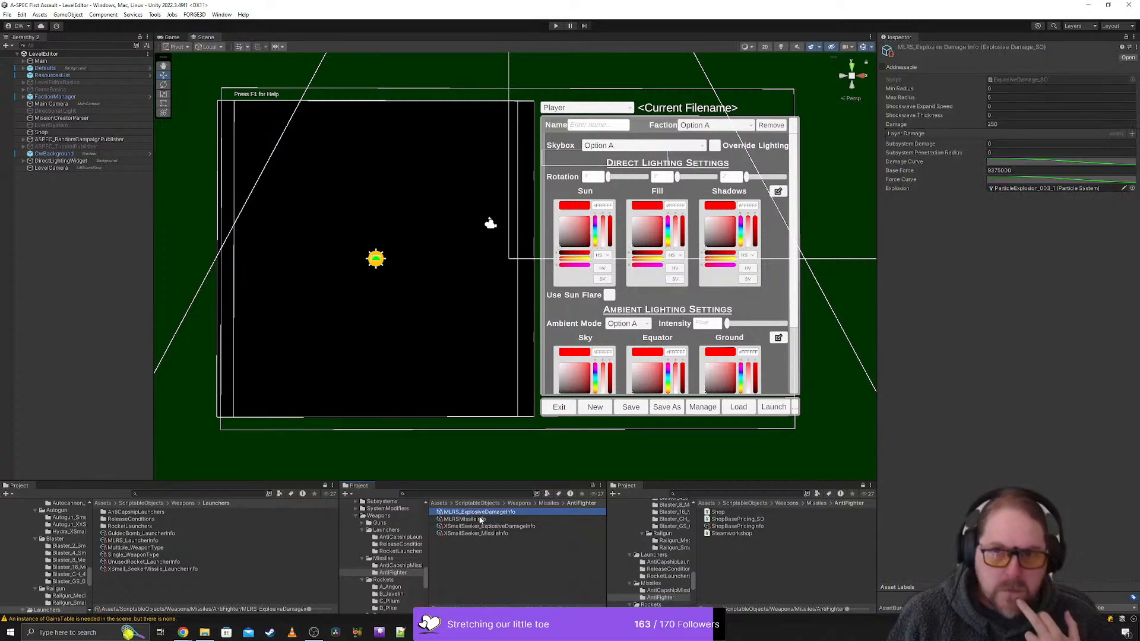
{"action": "left_click", "coordinate": [481, 520]}
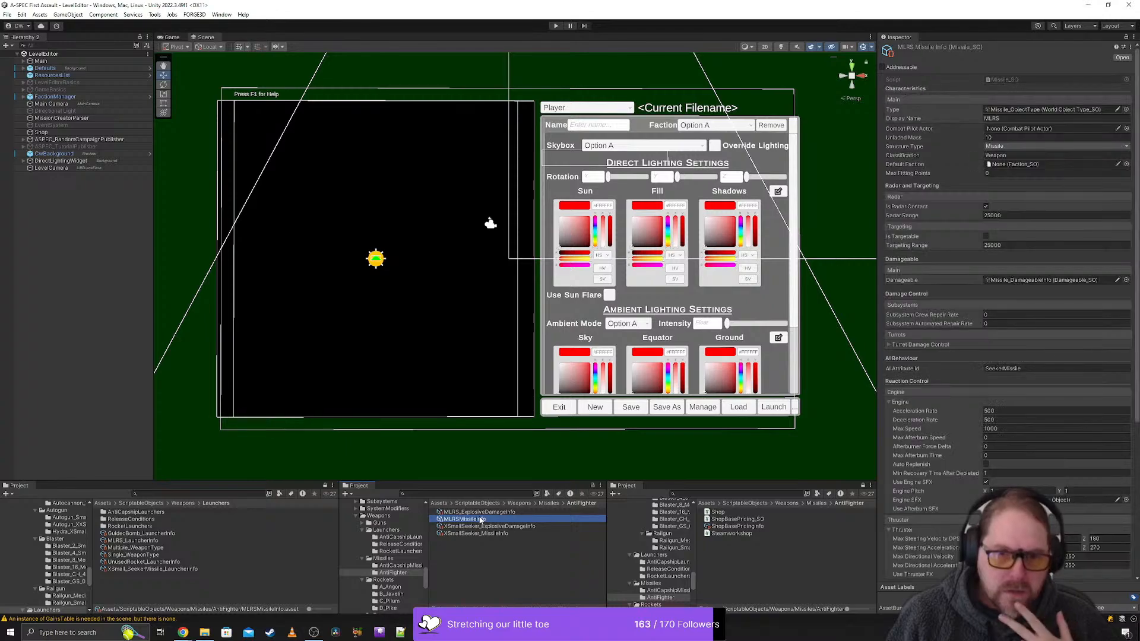
{"action": "scroll", "coordinate": [1005, 432], "scroll_direction": "down", "scroll_amount": 8}
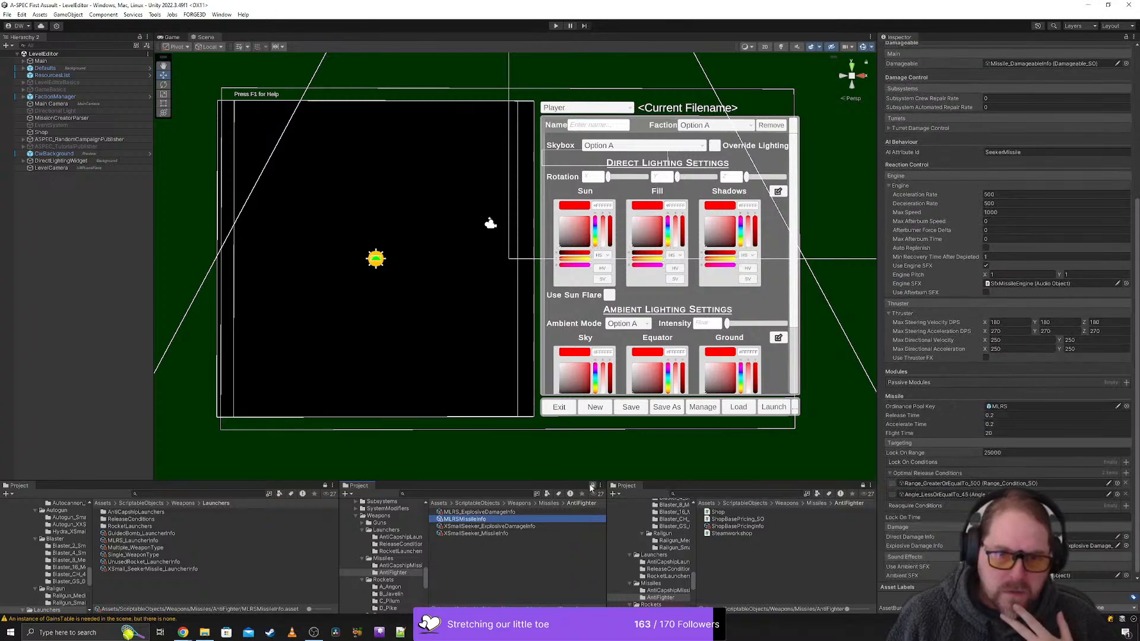
- Lock the second Project view and locate the missile's Ordnance Pool Key asset in the third Project view's Prefabs/WorldEntities/Missiles folder
{"action": "left_click", "coordinate": [591, 487]}
{"action": "left_click", "coordinate": [1024, 408]}
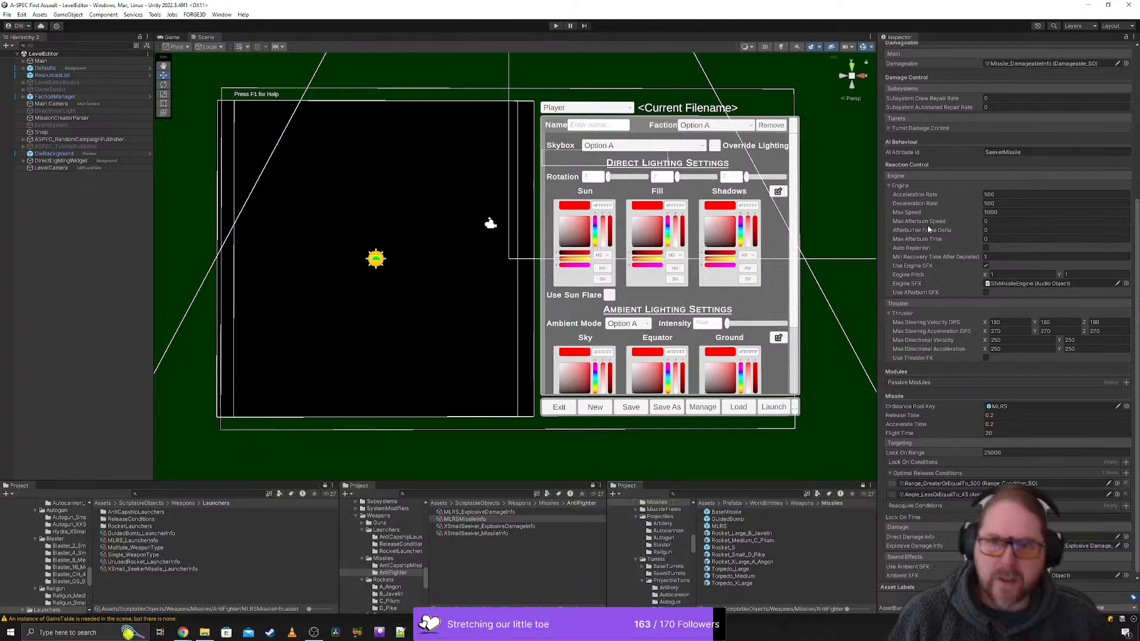
{"action": "scroll", "coordinate": [930, 228], "scroll_direction": "up", "scroll_amount": 8}
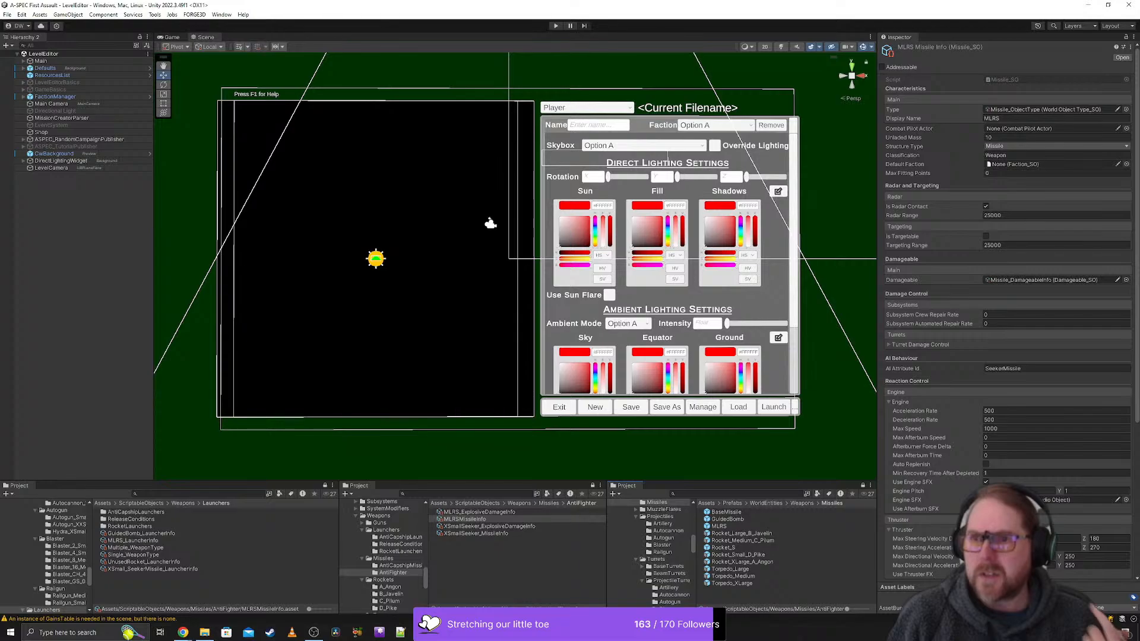
- Bring up the spreadsheet's MissileLaunchers sheet to check the MLMS rows, and return to Unity
{"action": "key", "text": "alt+Tab"}
{"action": "left_click_drag", "start_coordinate": [1118, 197], "coordinate": [546, 125]}
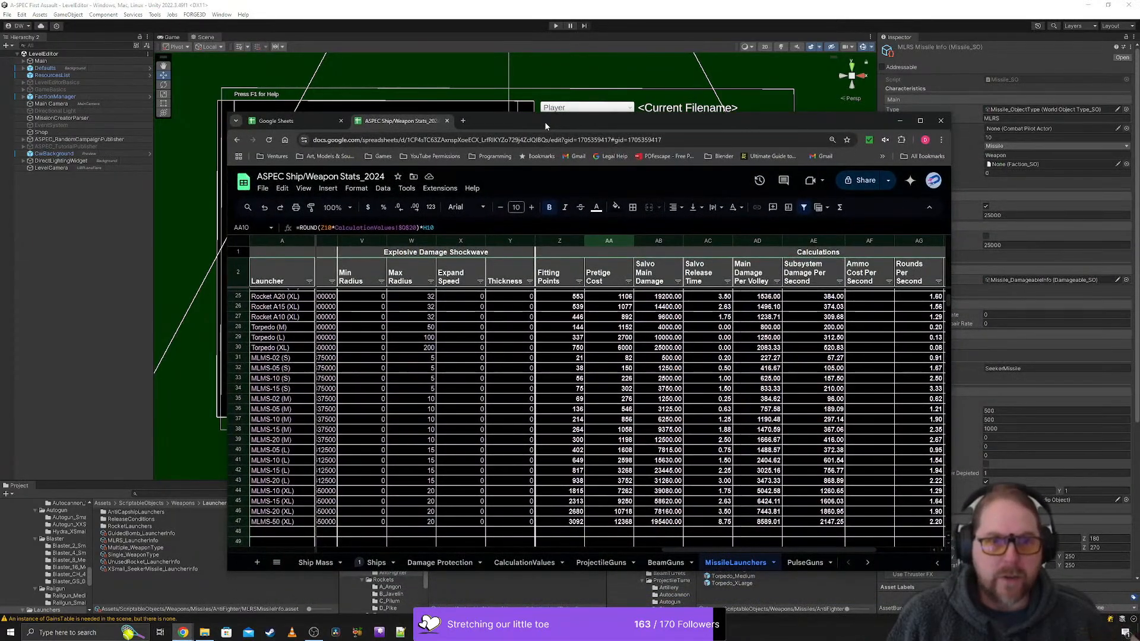
{"action": "key", "text": "alt+Tab"}
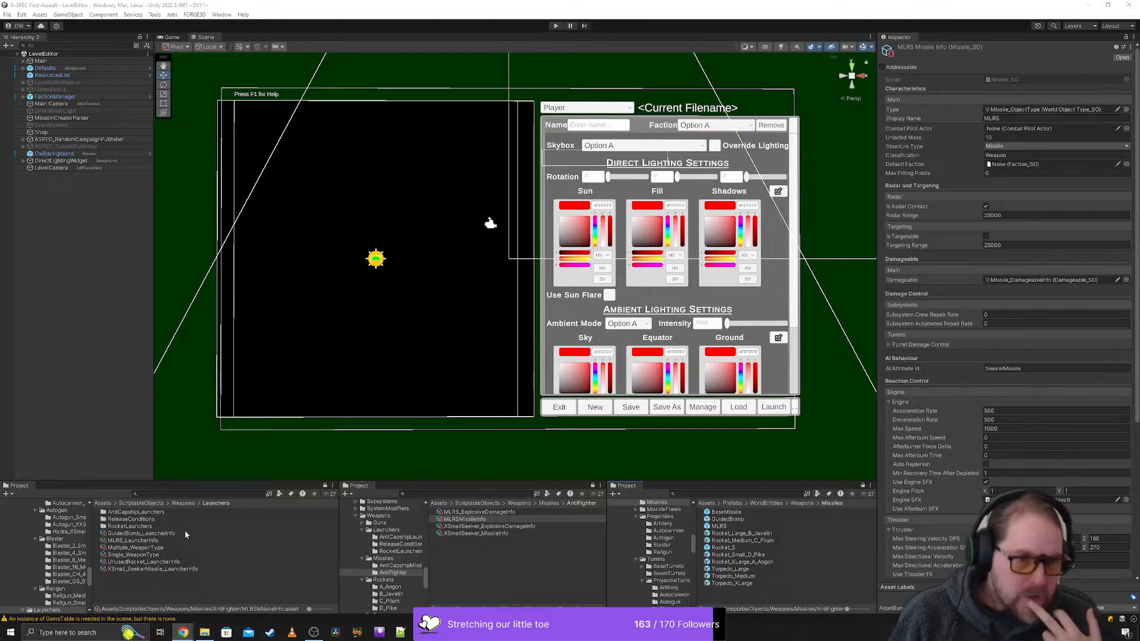
- Duplicate MLRS_LauncherInfo in the Launchers folder and rename the copy MLMS_LauncherInfo
{"action": "left_click", "coordinate": [141, 541]}
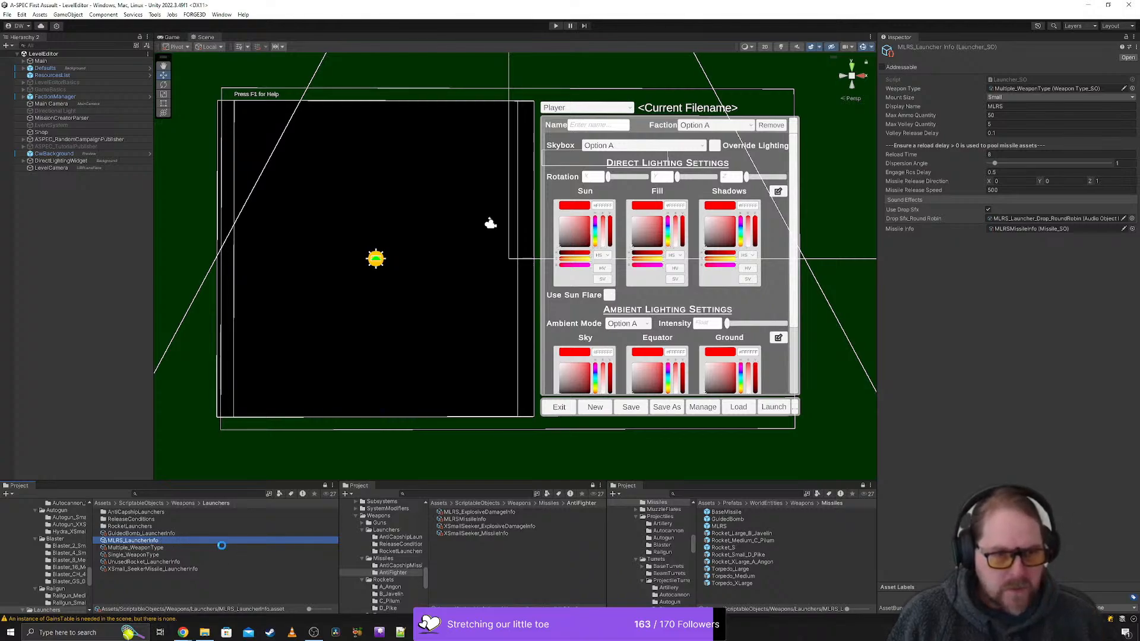
{"action": "key", "text": "ctrl+d"}
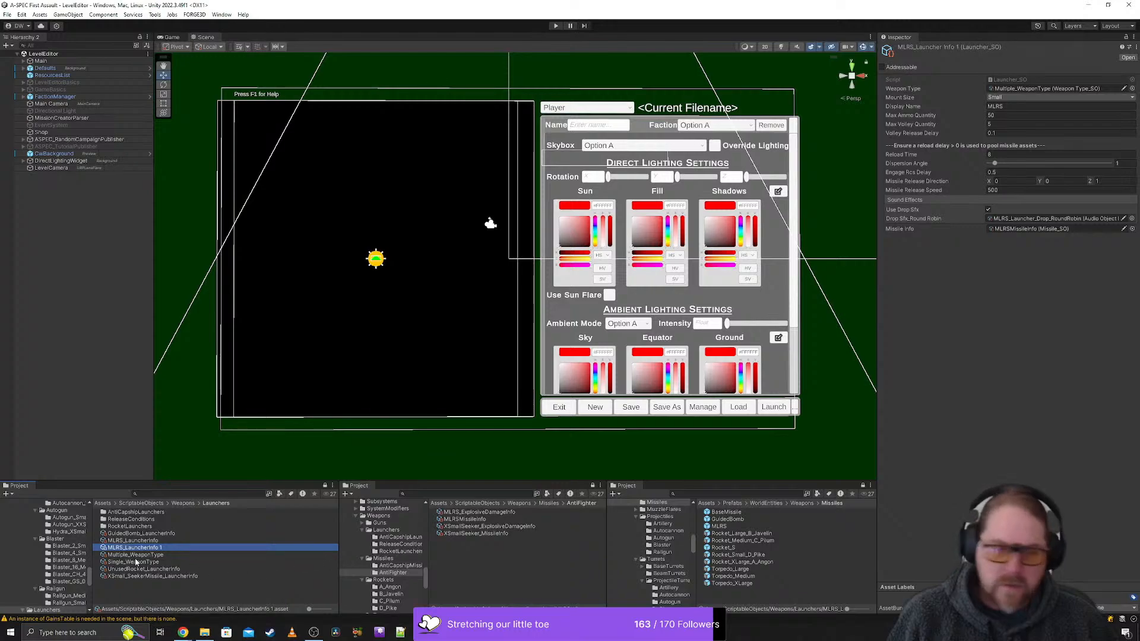
{"action": "left_click", "coordinate": [119, 549]}
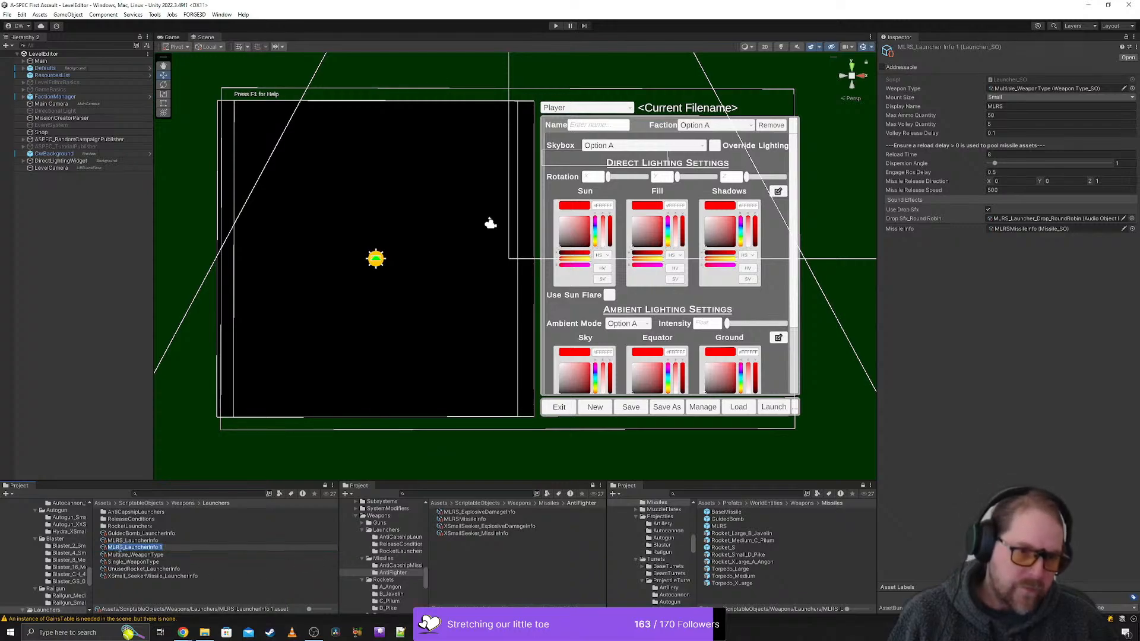
{"action": "left_click", "coordinate": [119, 548]}
{"action": "key", "text": "BackSpace"}
{"action": "type", "text": "R"}
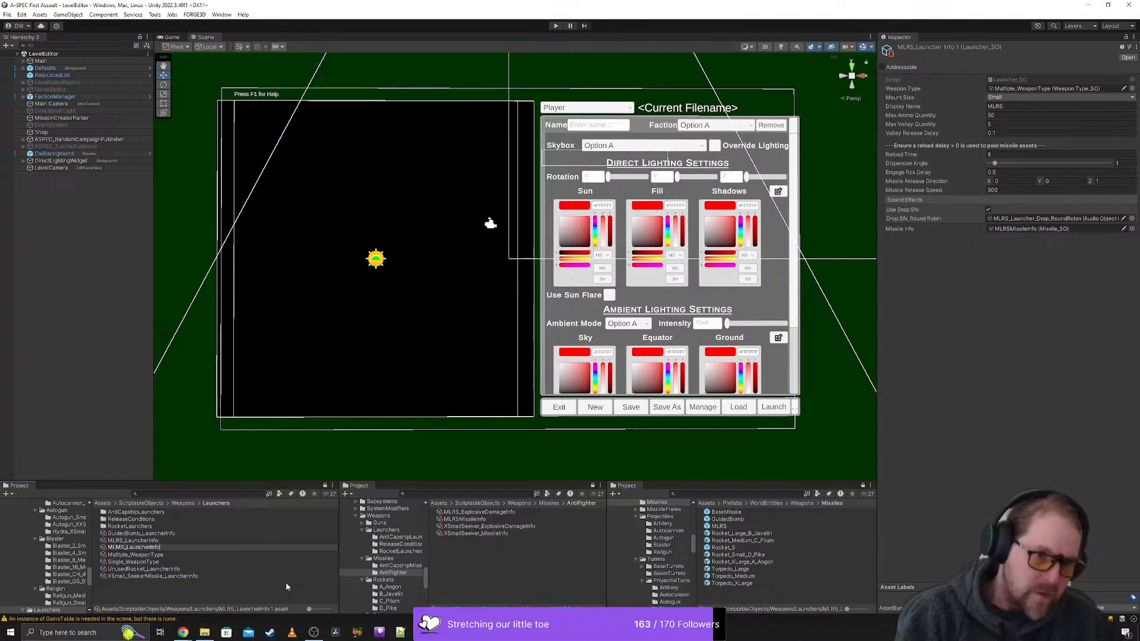
{"action": "key", "text": "Return"}
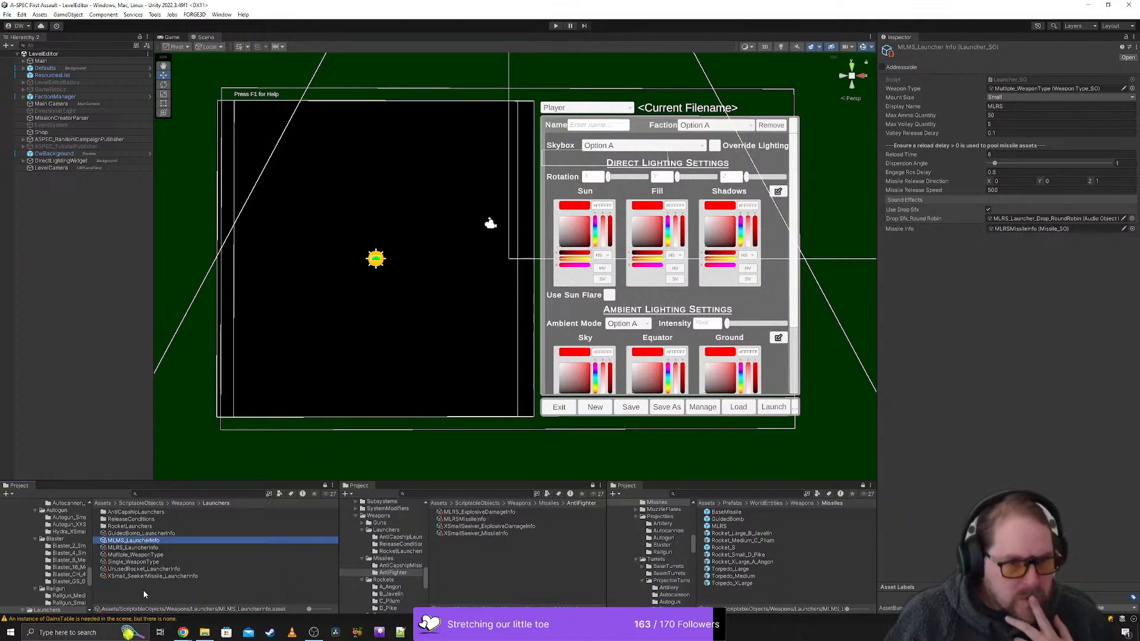
- Create a folder named MultiLaunchMissileLaunchers inside the Launchers folder
{"action": "right_click", "coordinate": [133, 597]}
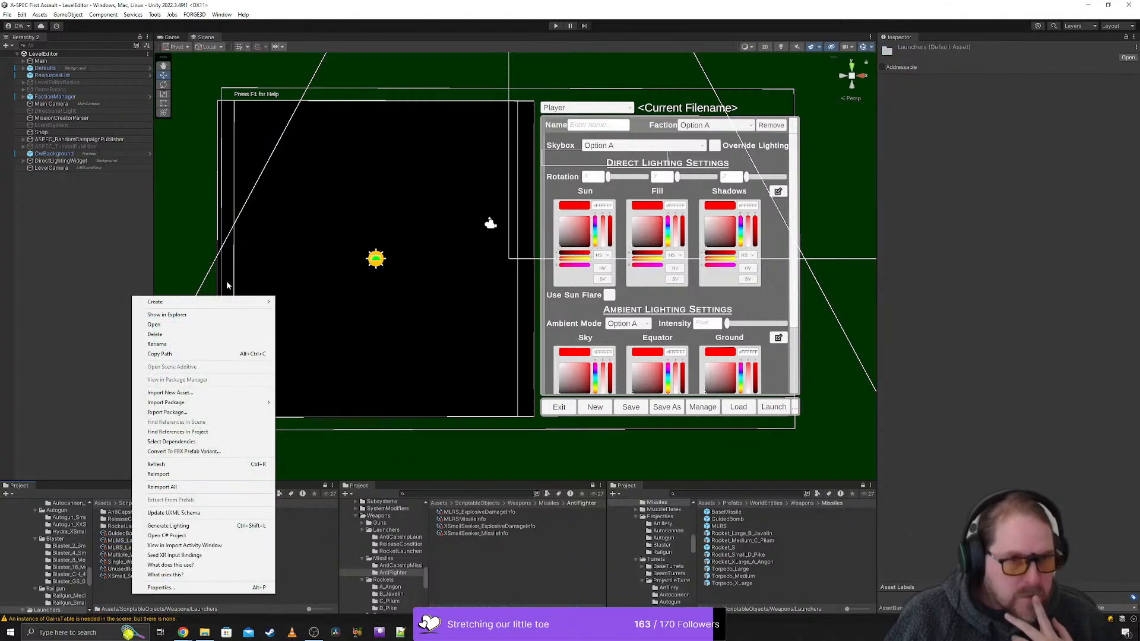
{"action": "mouse_move", "coordinate": [219, 303]}
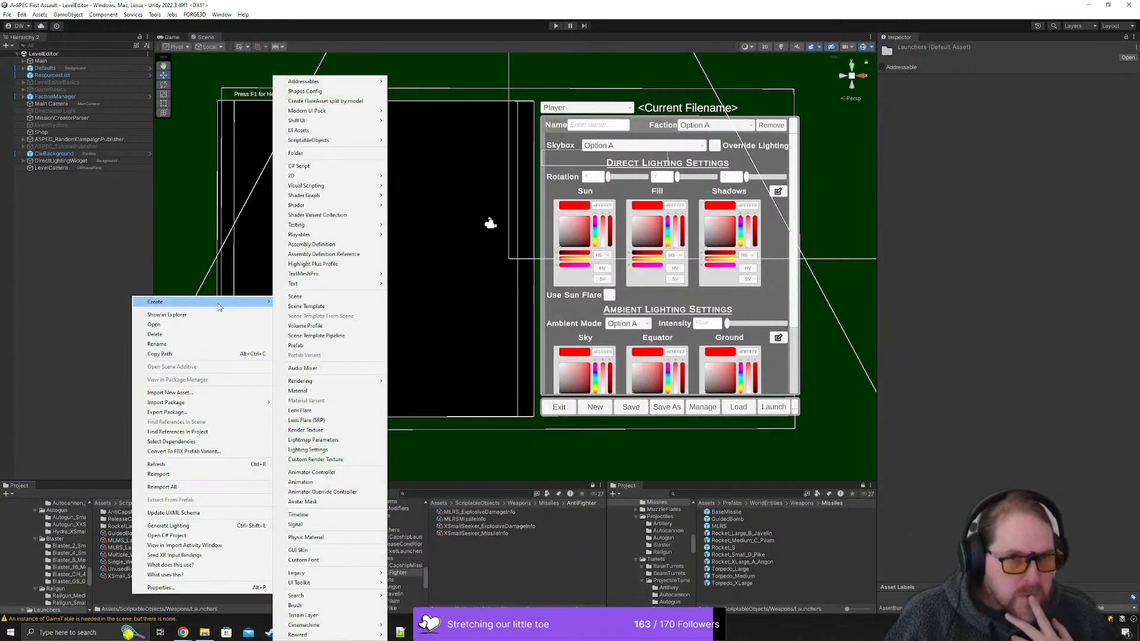
{"action": "left_click", "coordinate": [342, 152]}
{"action": "type", "text": "Mu"}
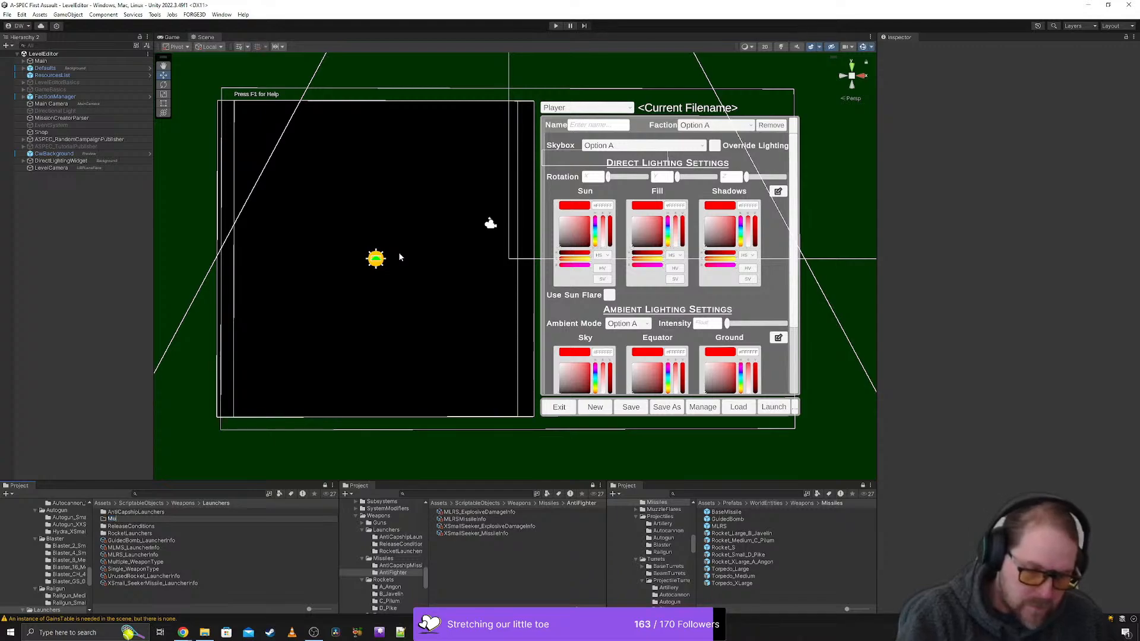
{"action": "type", "text": "ltiLaun"}
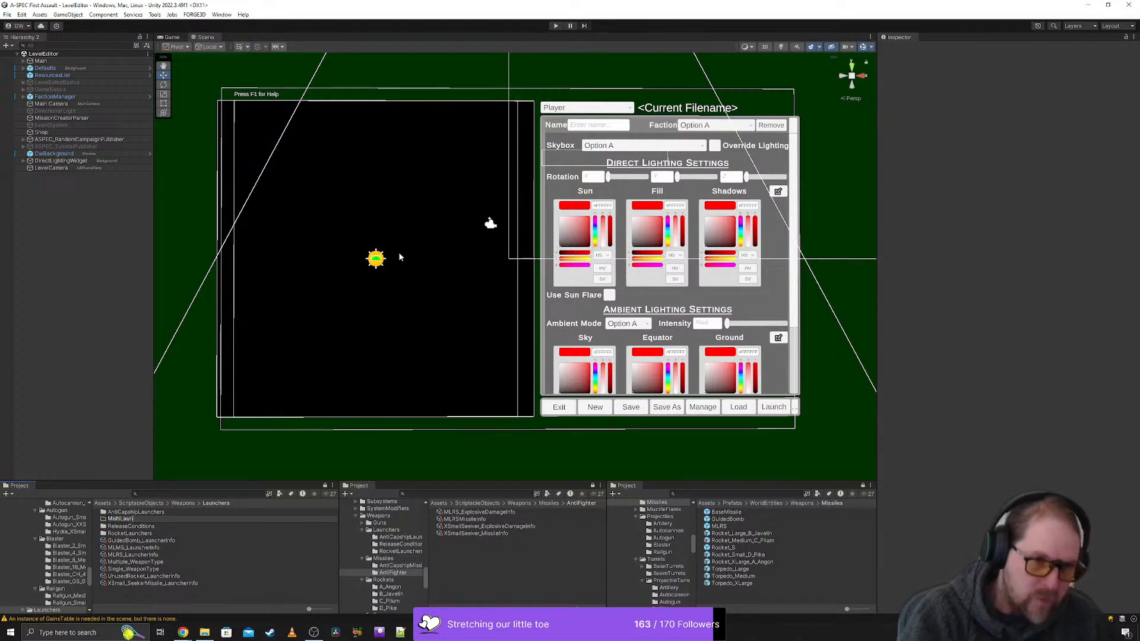
{"action": "type", "text": "chMiss"}
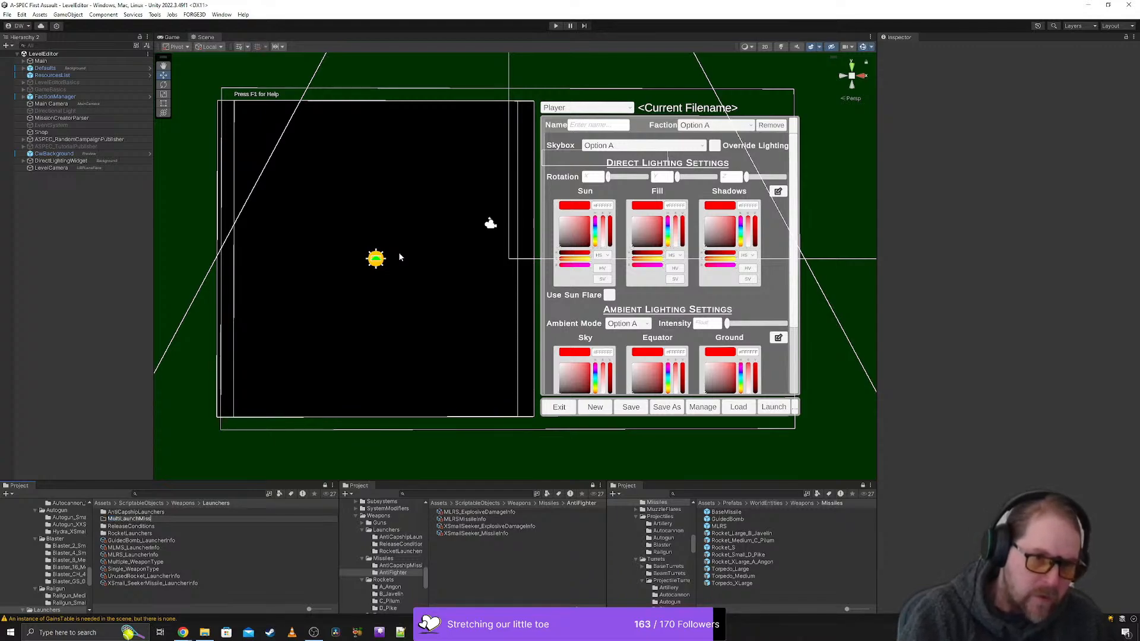
{"action": "type", "text": "ileLaunchers"}
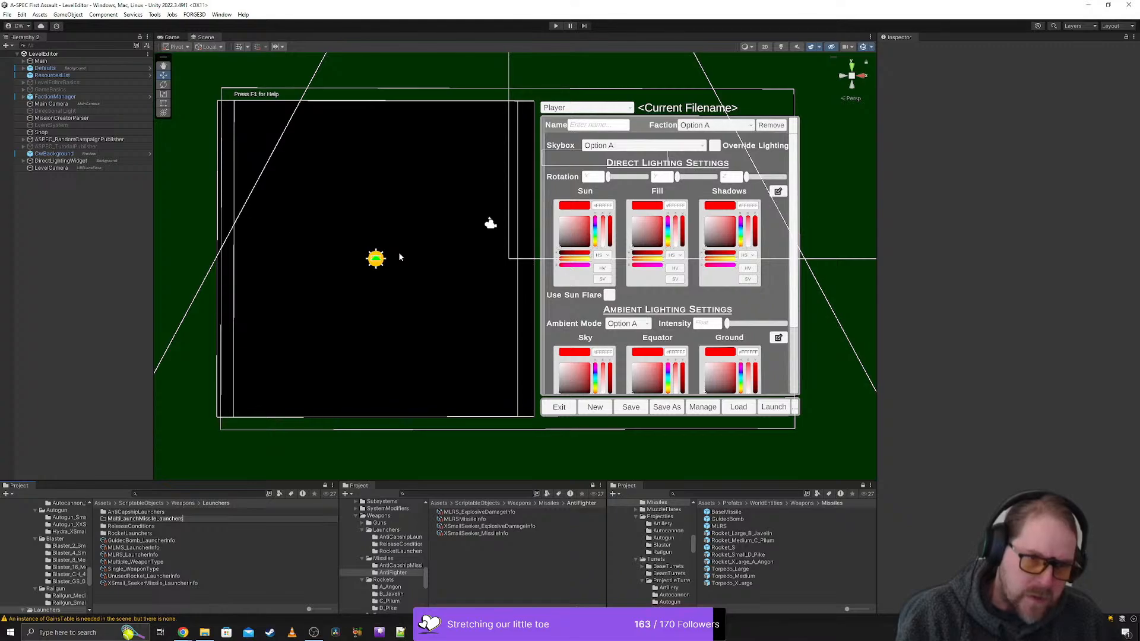
{"action": "key", "text": "Return"}
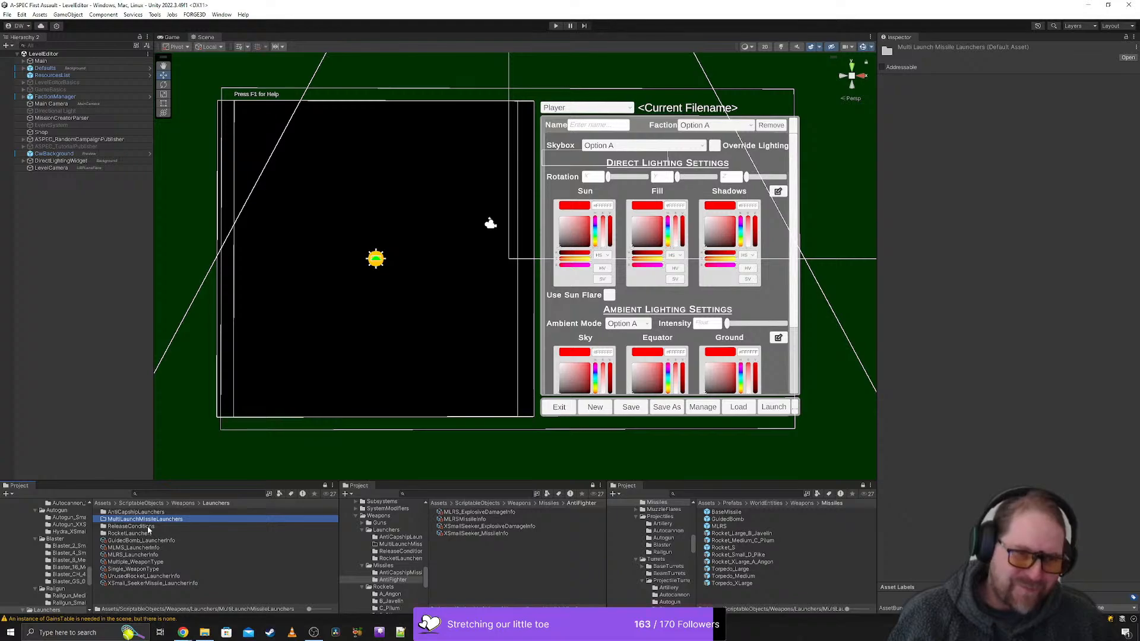
- Examine the properties of MLMS_LauncherInfo and XSmallSeeker_MissileInfo, including the missile's engine, thruster and targeting settings
{"action": "left_click", "coordinate": [226, 546]}
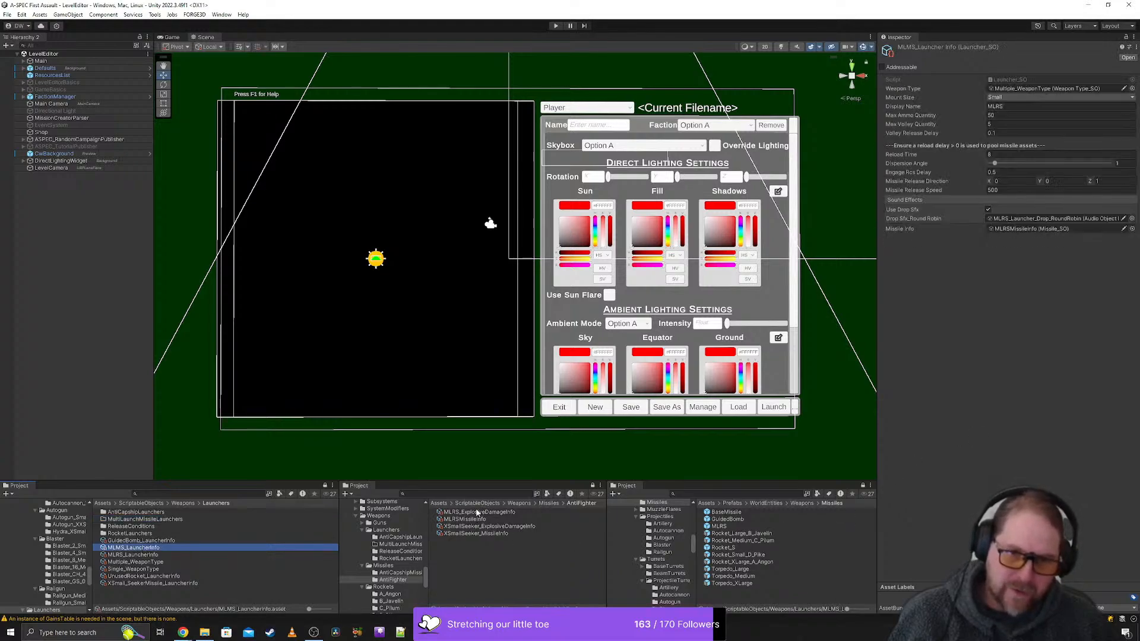
{"action": "left_click", "coordinate": [504, 533]}
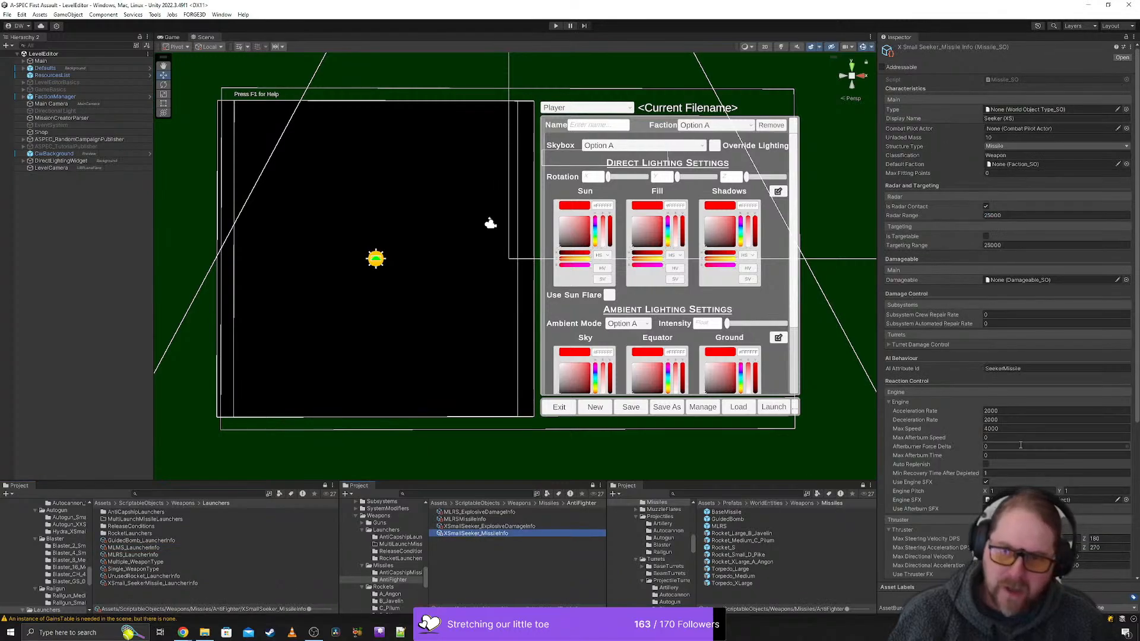
{"action": "scroll", "coordinate": [923, 506], "scroll_direction": "down", "scroll_amount": 5}
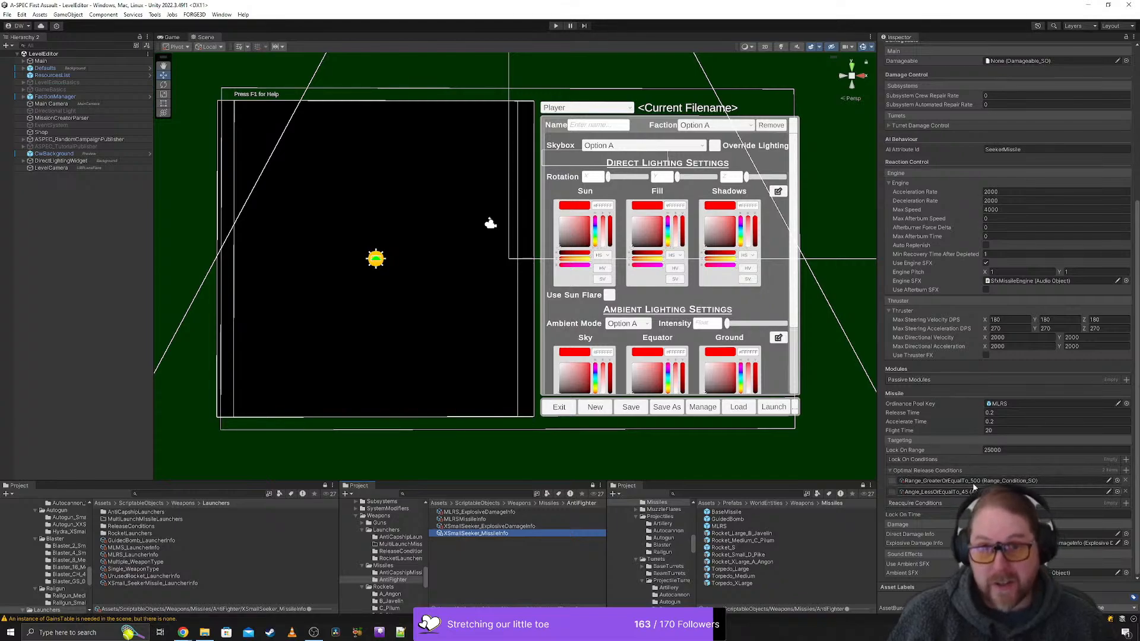
{"action": "scroll", "coordinate": [972, 483], "scroll_direction": "up", "scroll_amount": 9}
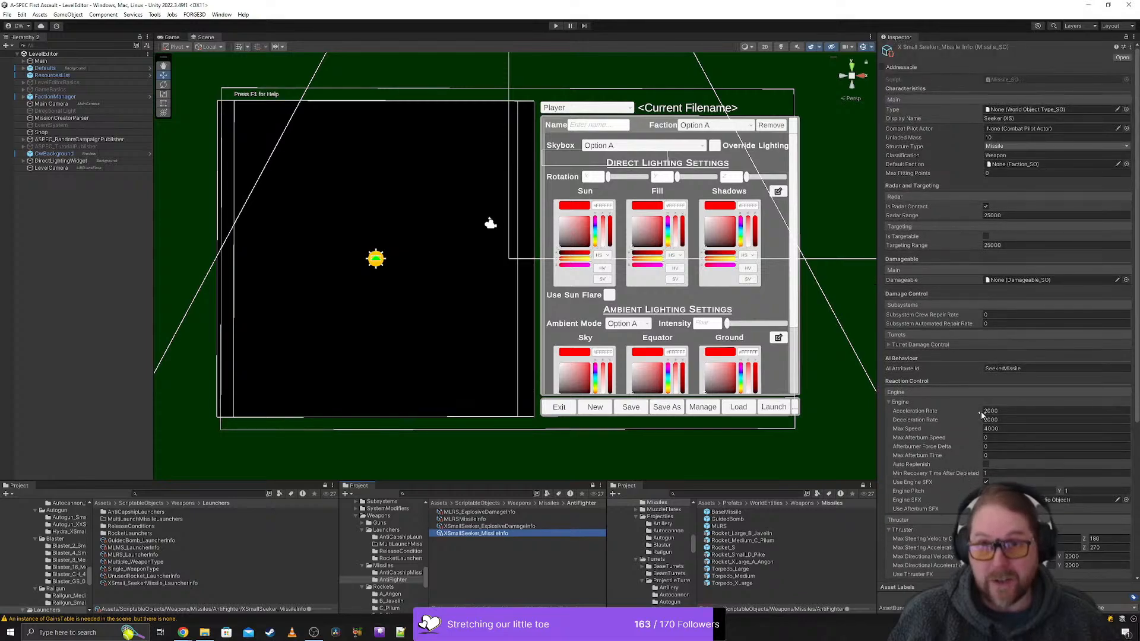
{"action": "scroll", "coordinate": [957, 429], "scroll_direction": "down", "scroll_amount": 9}
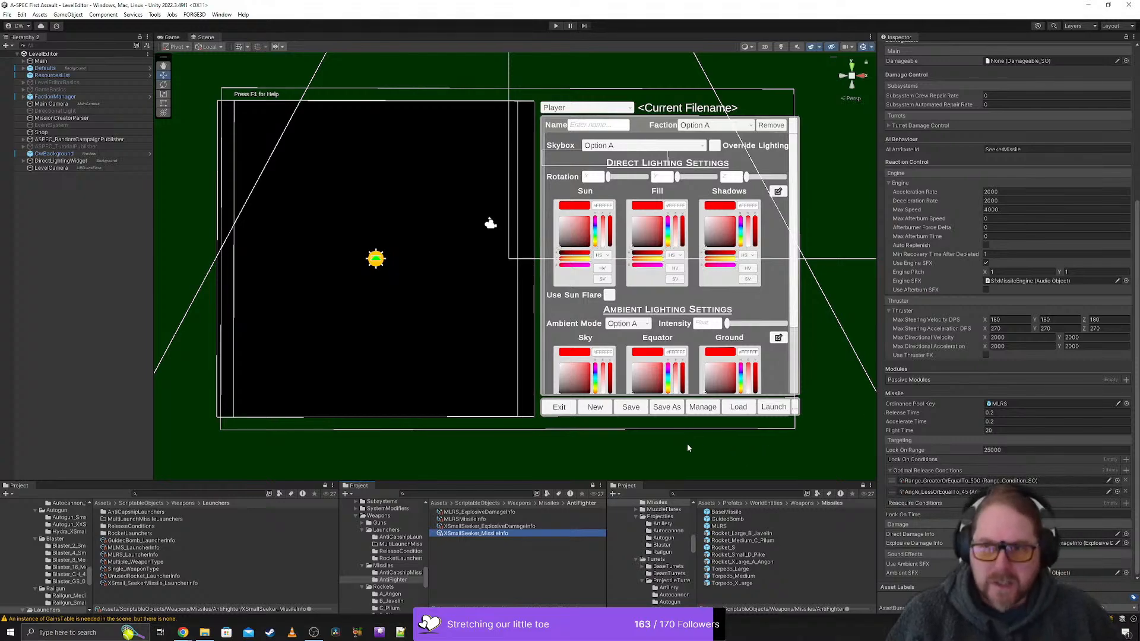
- Move MLMS_LauncherInfo into the MultiLaunchMissileLaunchers folder and open that folder
{"action": "left_click", "coordinate": [126, 548]}
{"action": "left_click_drag", "start_coordinate": [126, 551], "coordinate": [135, 521]}
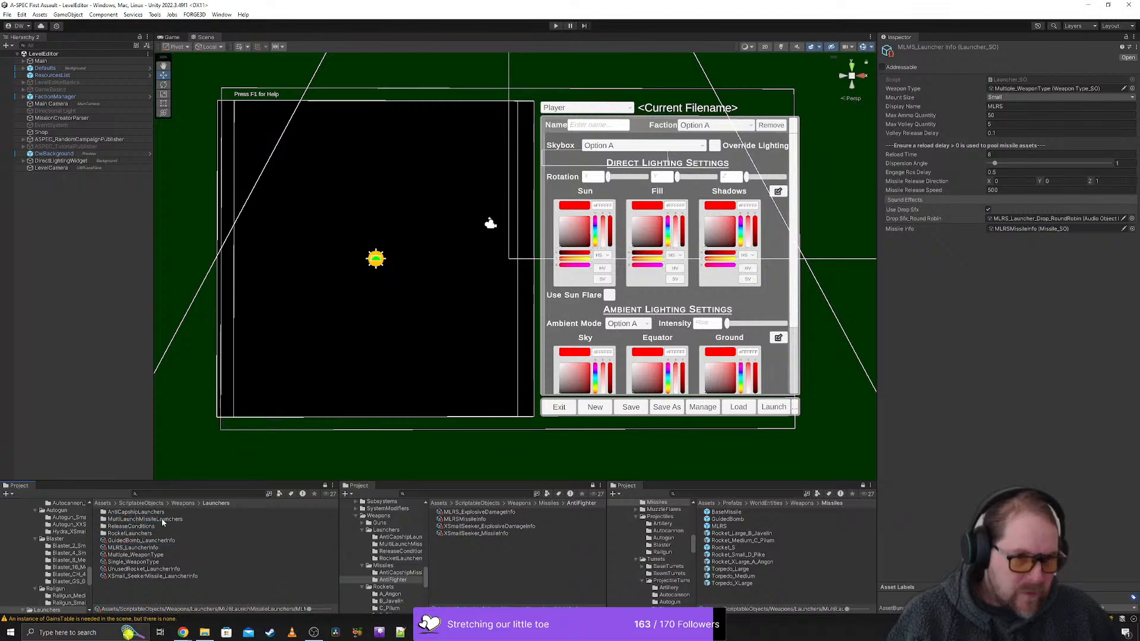
{"action": "double_click", "coordinate": [157, 520]}
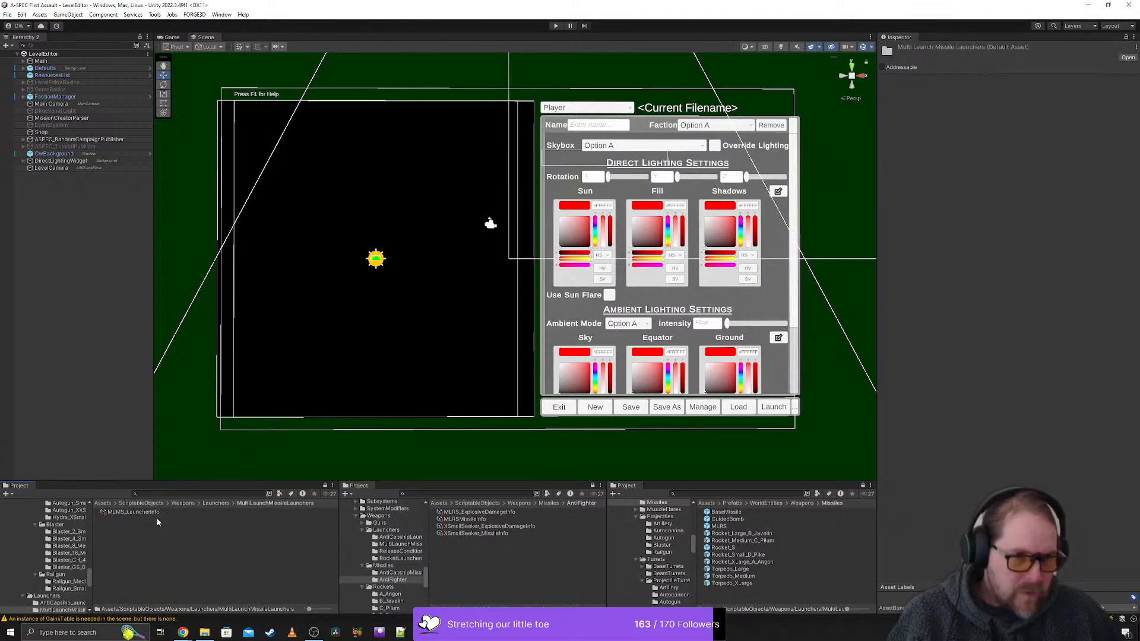
- Check the Missiles folder, select MLMS_LauncherInfo, and locate its referenced missile info asset in the AntiFighter folder
{"action": "left_click", "coordinate": [548, 504]}
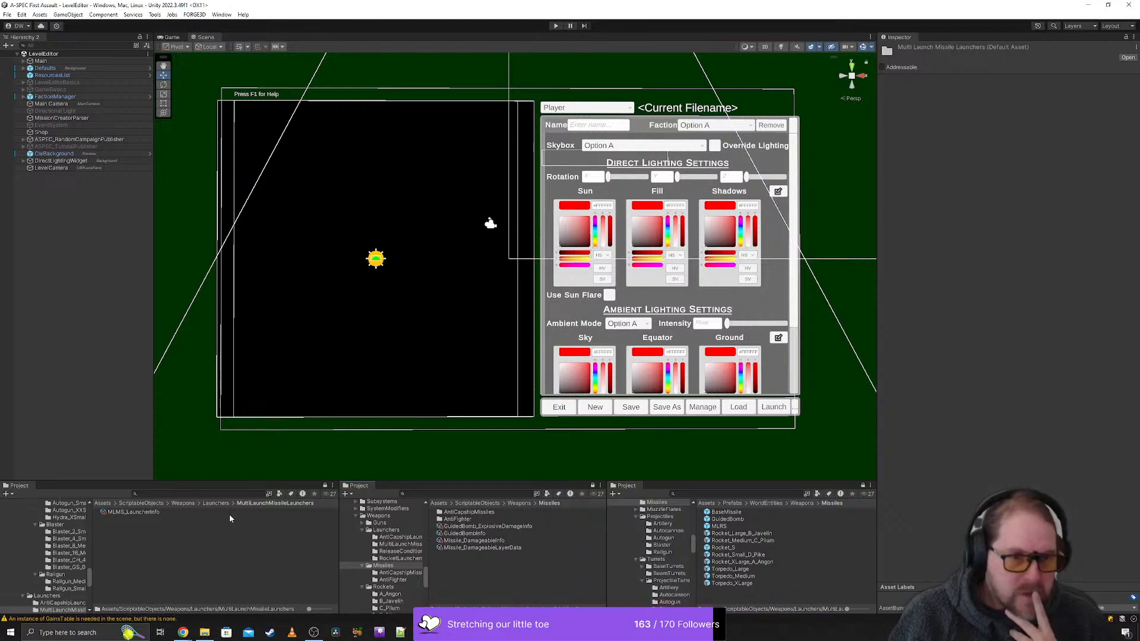
{"action": "left_click", "coordinate": [131, 512]}
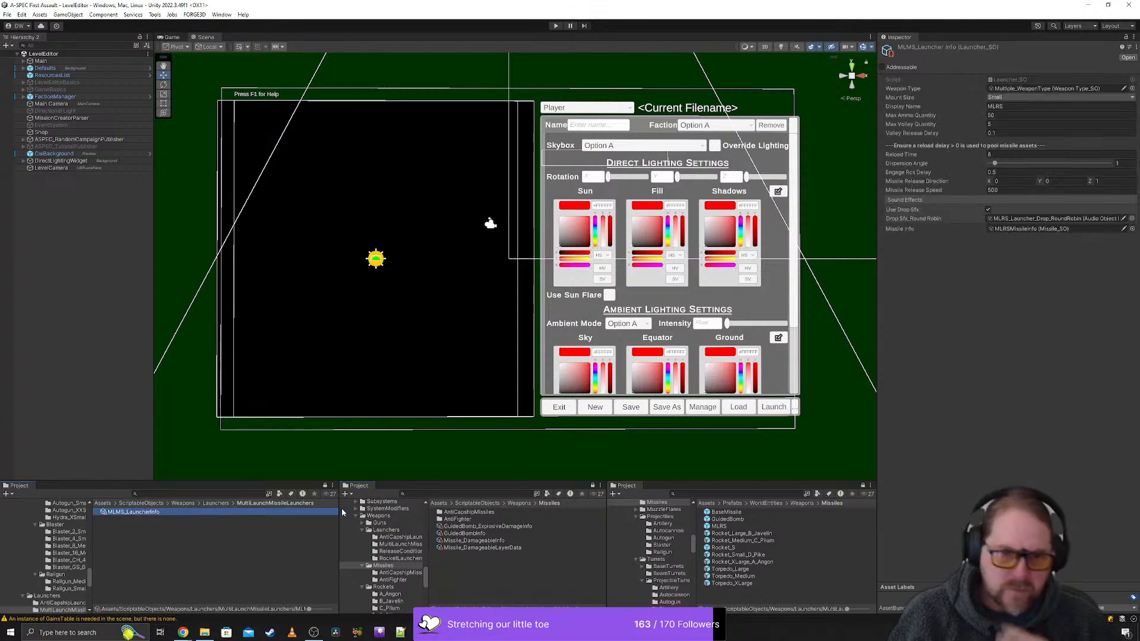
{"action": "left_click", "coordinate": [1036, 229]}
{"action": "left_click", "coordinate": [392, 580]}
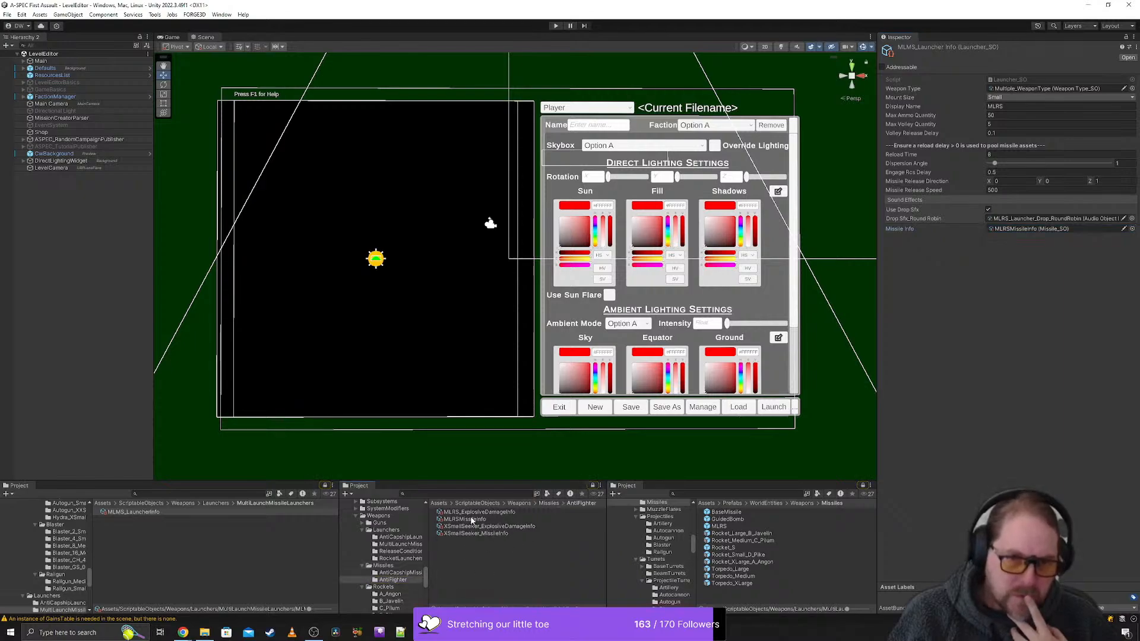
{"action": "left_click", "coordinate": [472, 521]}
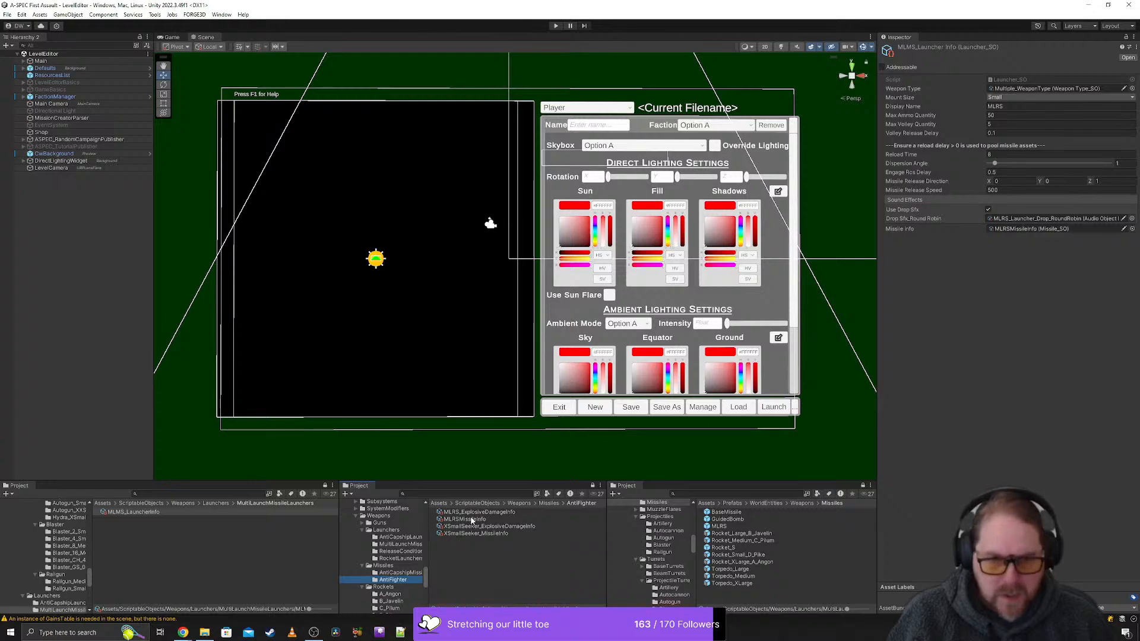
- Rename the AntiFighter missile folder to SeekingMissiles and show the contents of the AntiCapshipMissiles folder
{"action": "left_click", "coordinate": [394, 580]}
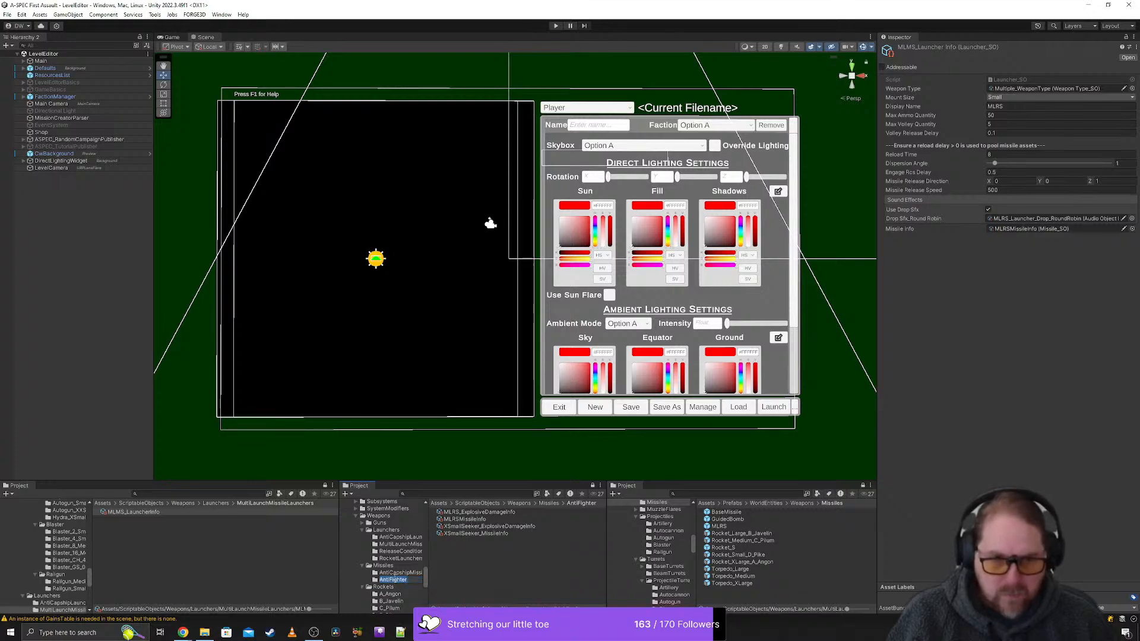
{"action": "type", "text": "Miss"}
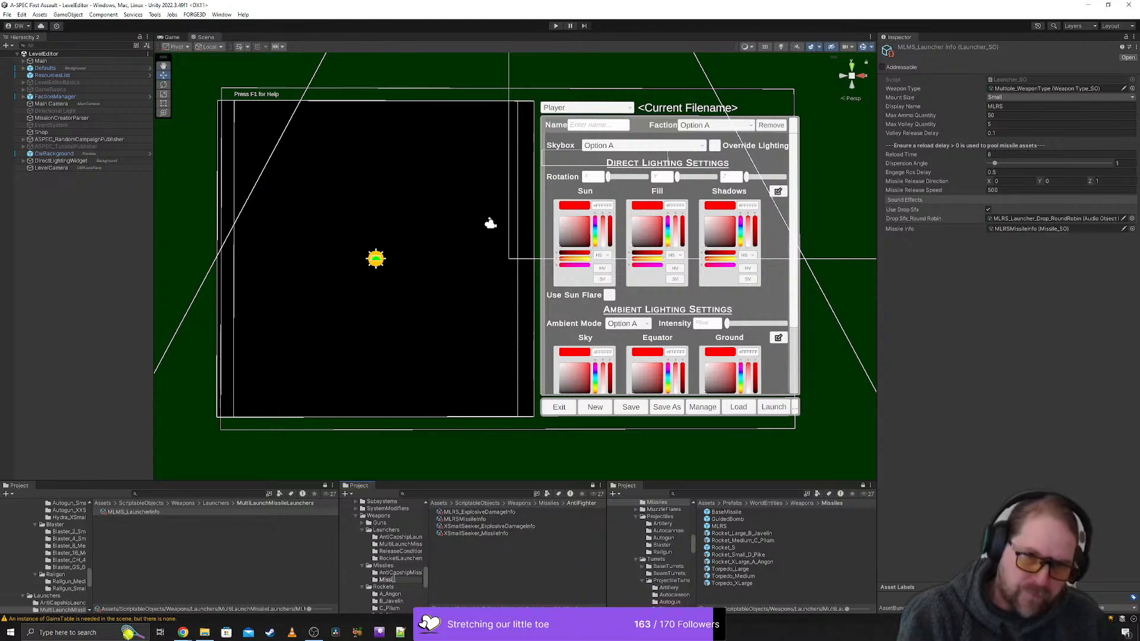
{"action": "type", "text": "iles"}
{"action": "key", "text": "Home"}
{"action": "type", "text": "Seeking"}
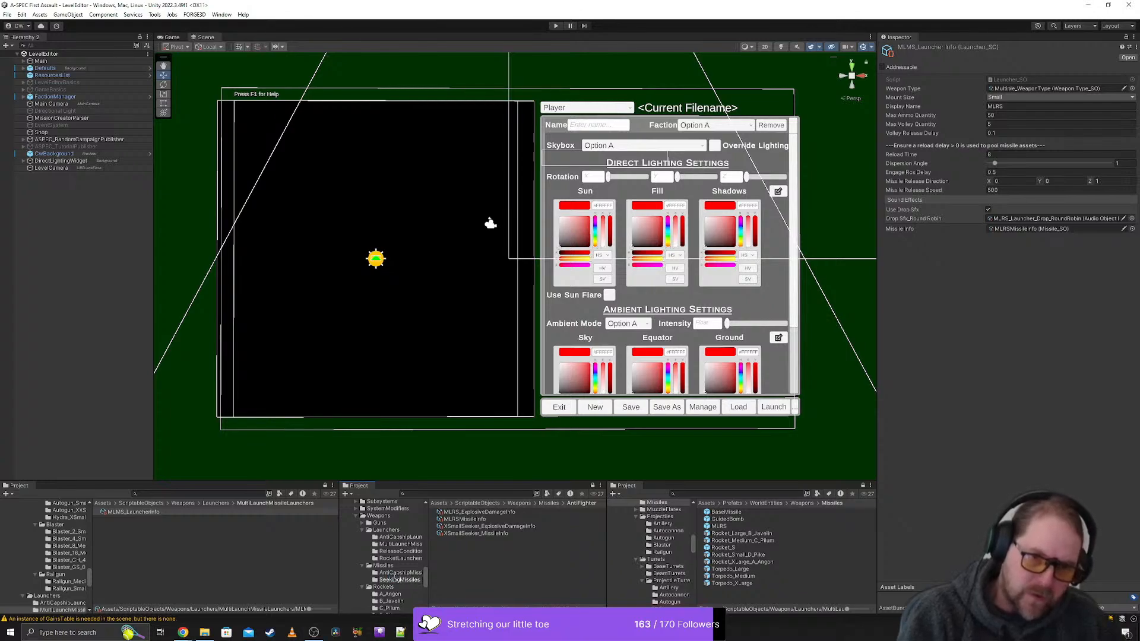
{"action": "key", "text": "Return"}
{"action": "left_click", "coordinate": [387, 573]}
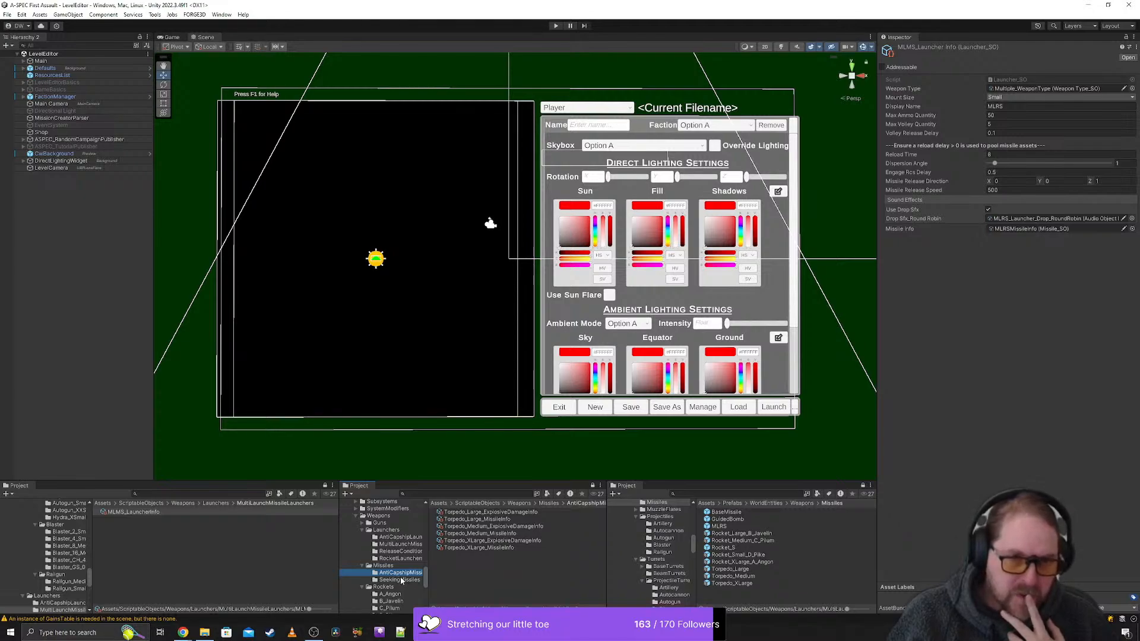
- Compare the contents of the SeekingMissiles and AntiCapshipMissiles folders and rename the AntiCapshipMissiles folder to Torpedos
{"action": "left_click", "coordinate": [402, 581]}
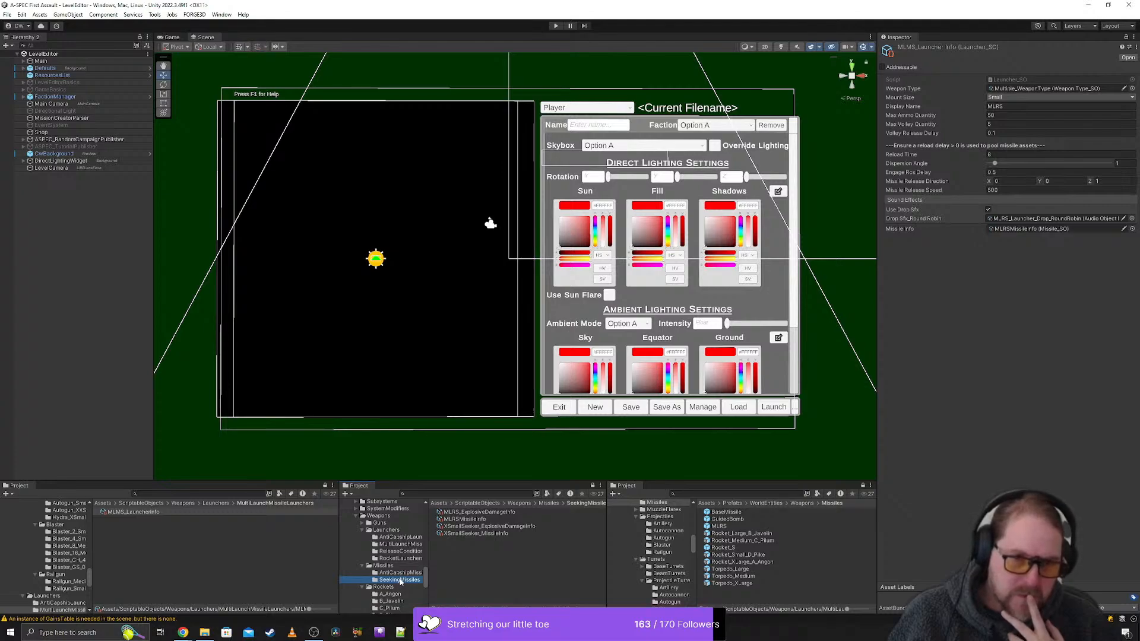
{"action": "key", "text": "F2"}
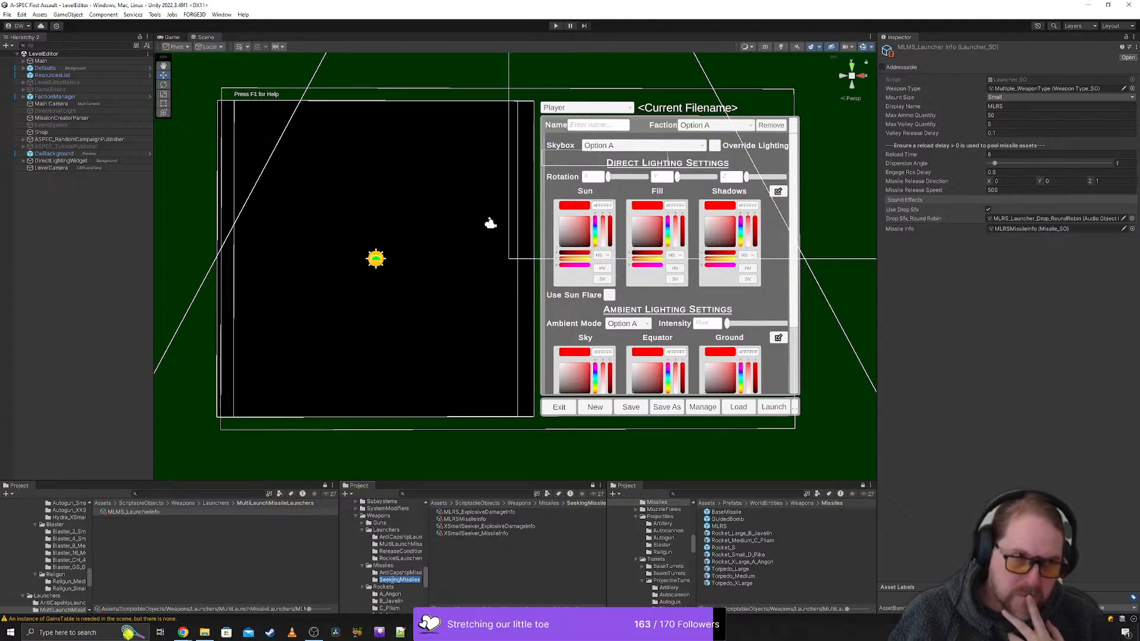
{"action": "left_click", "coordinate": [415, 567]}
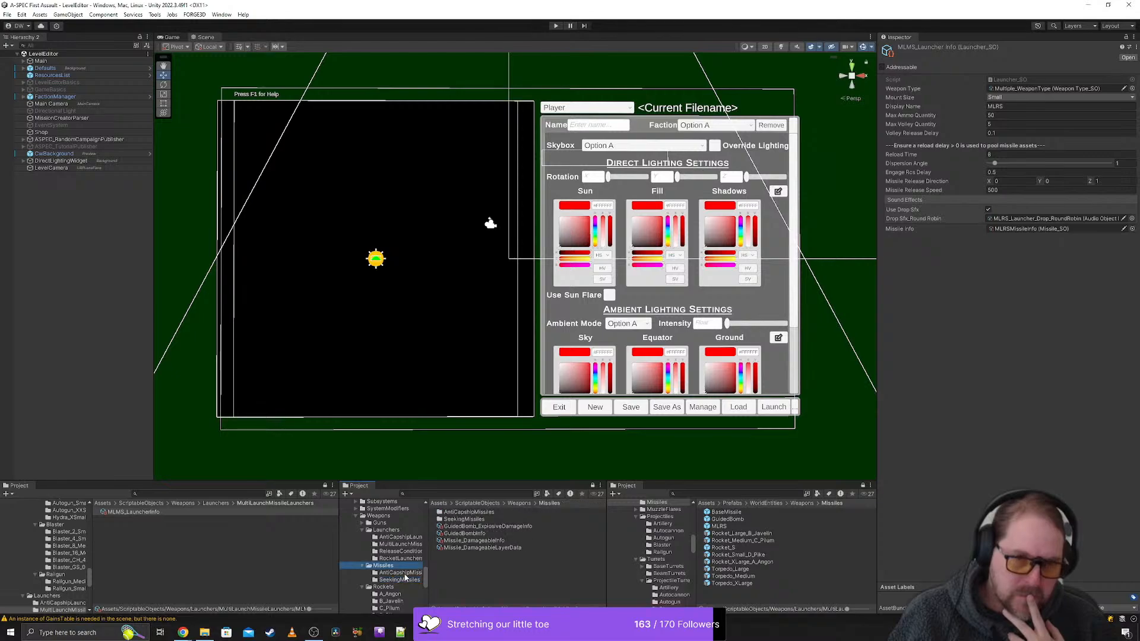
{"action": "left_click", "coordinate": [400, 573]}
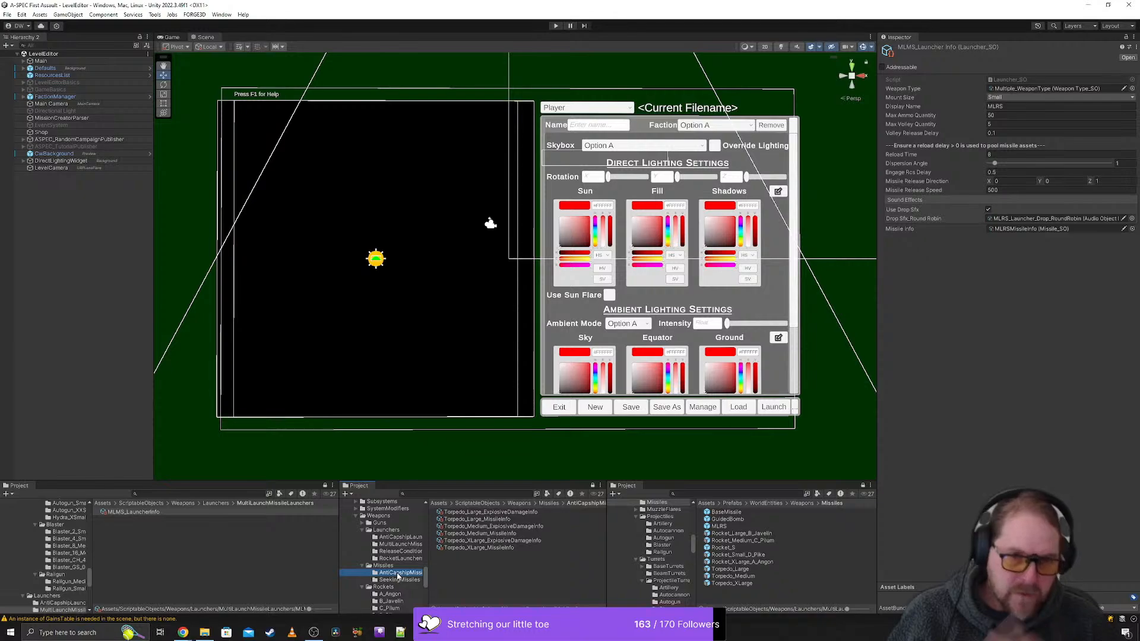
{"action": "left_click", "coordinate": [393, 580]}
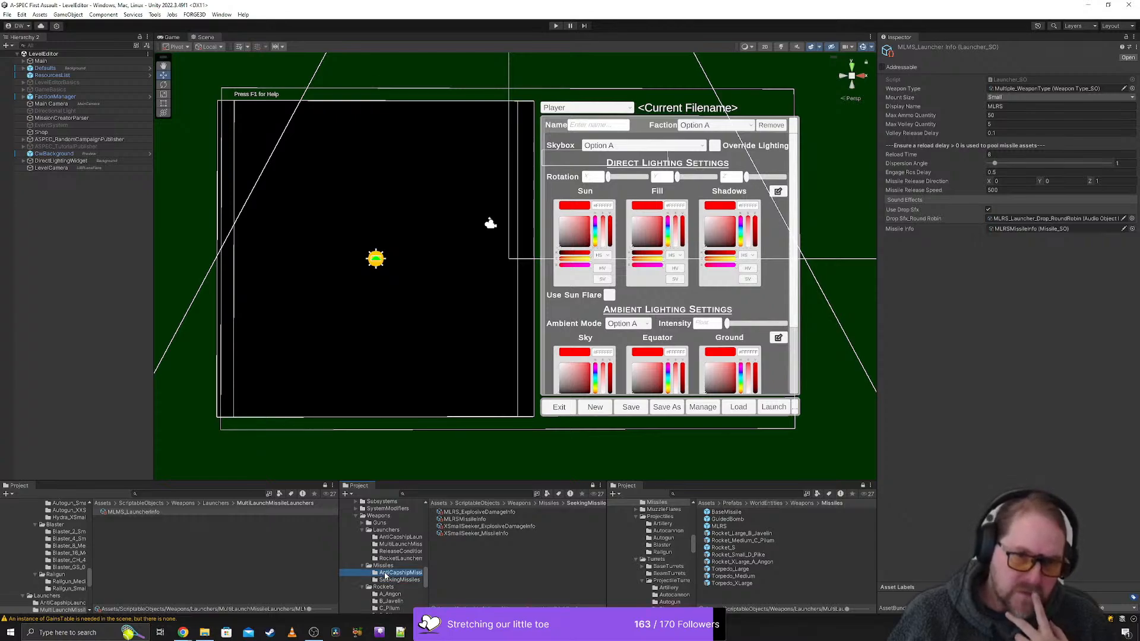
{"action": "left_click", "coordinate": [386, 573]}
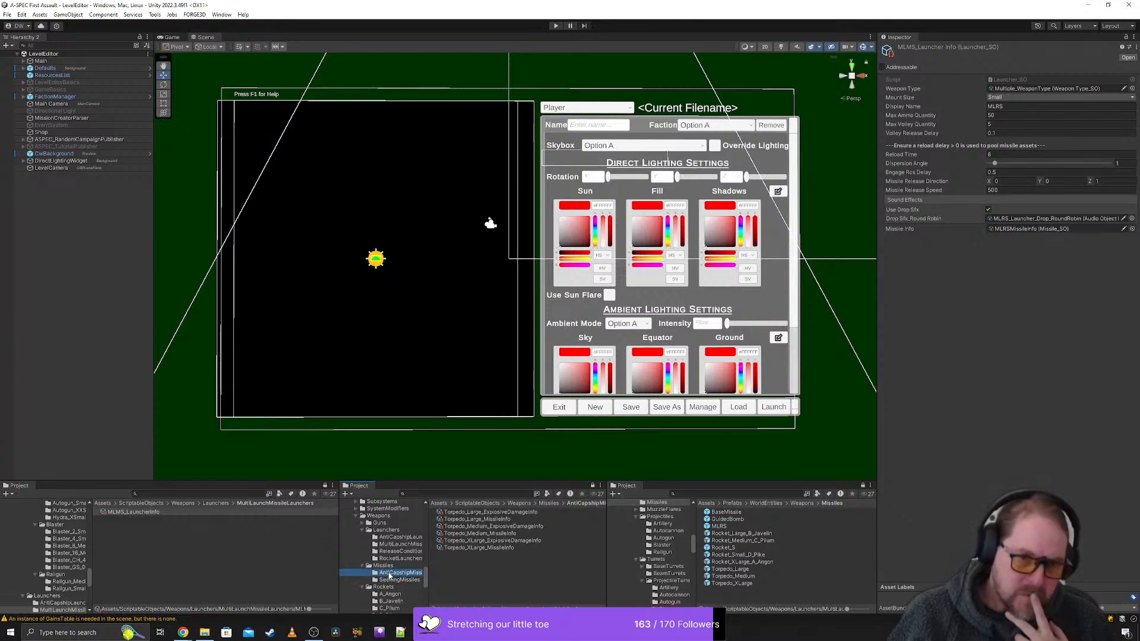
{"action": "left_click", "coordinate": [390, 574]}
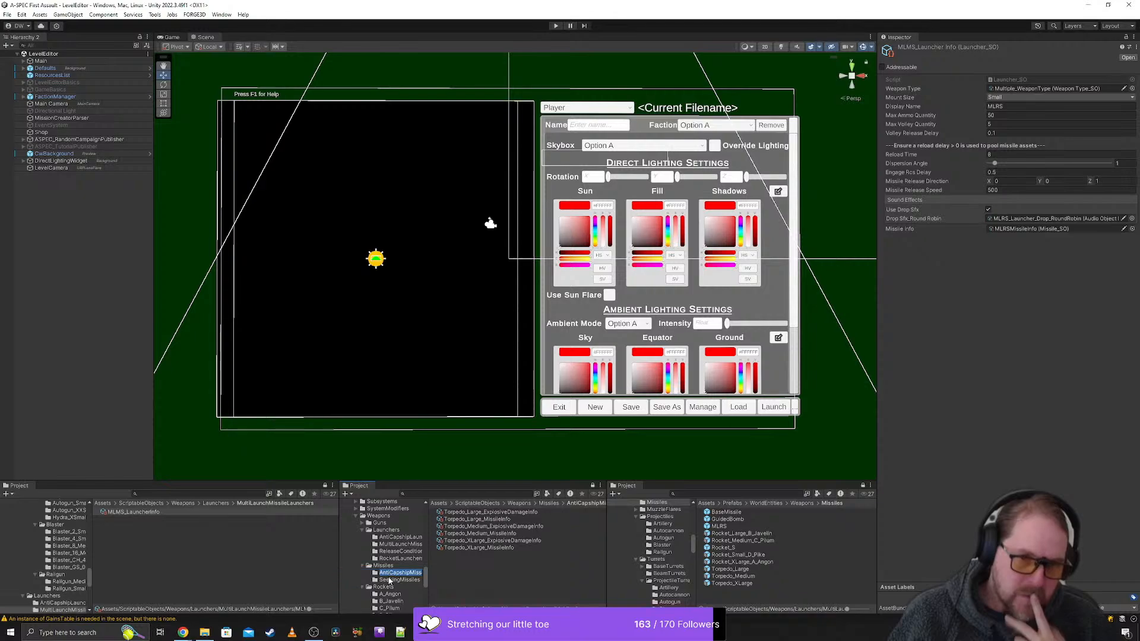
{"action": "type", "text": "To"}
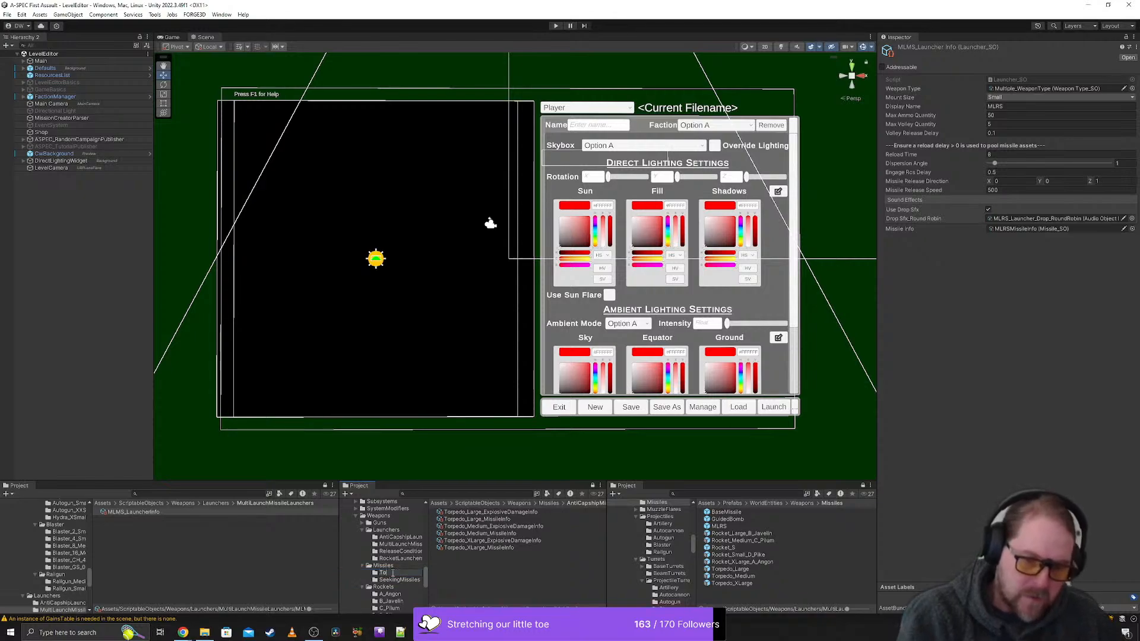
{"action": "type", "text": "rpedo"}
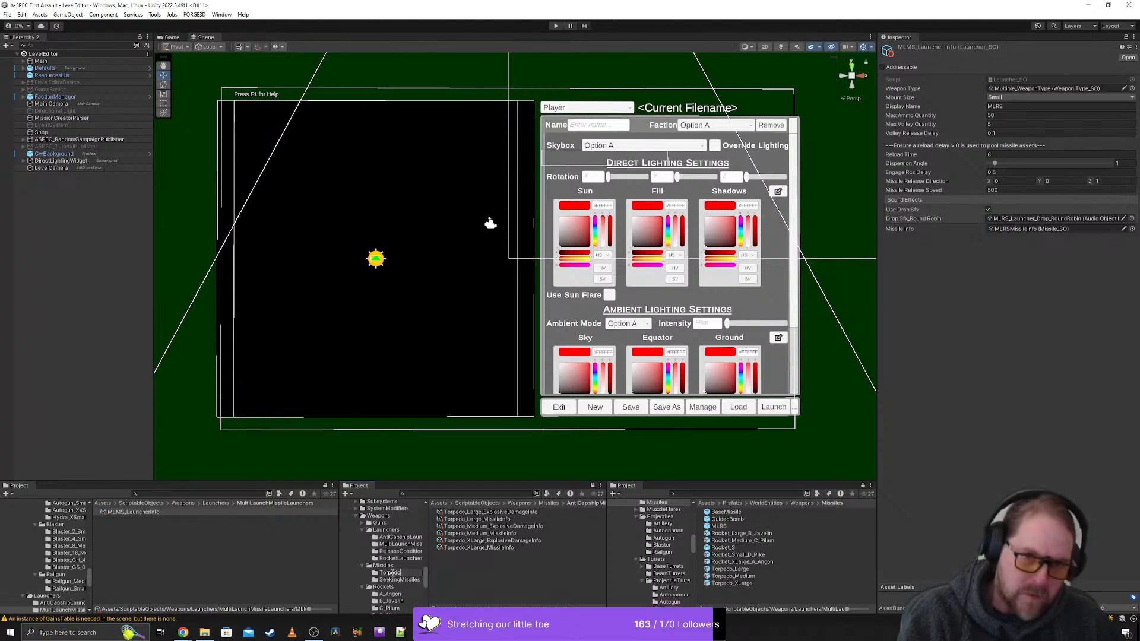
{"action": "type", "text": "s"}
{"action": "key", "text": "Return"}
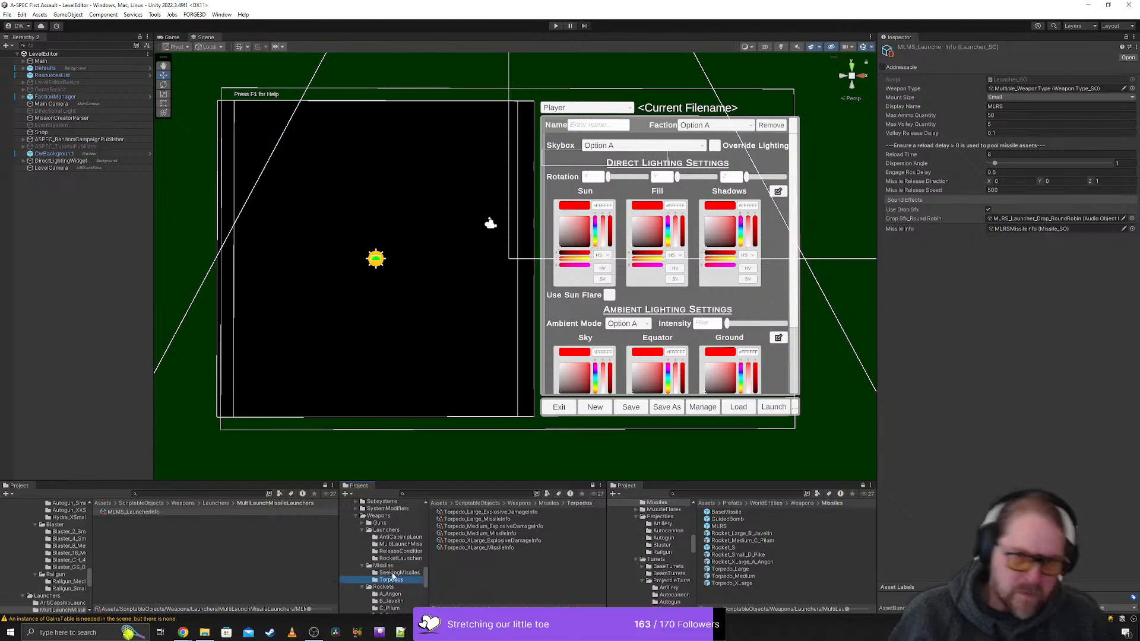
- Move the Torpedos folder into the SeekingMissiles folder, check the Missiles folder and show the contents of SeekingMissiles
{"action": "left_click_drag", "start_coordinate": [406, 584], "coordinate": [396, 576]}
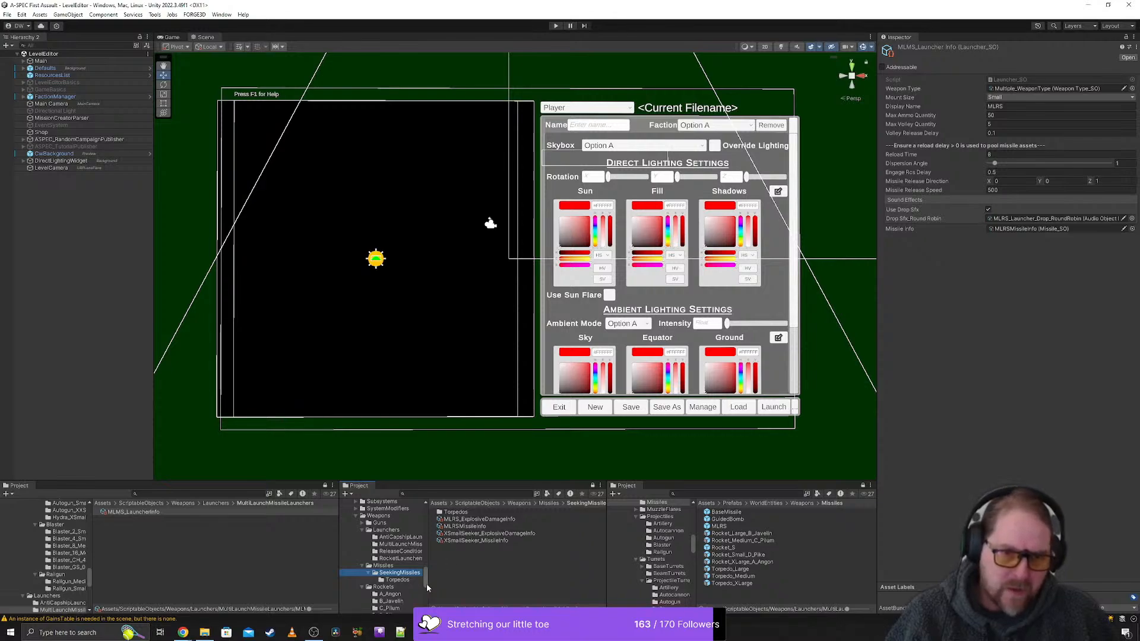
{"action": "left_click", "coordinate": [390, 566]}
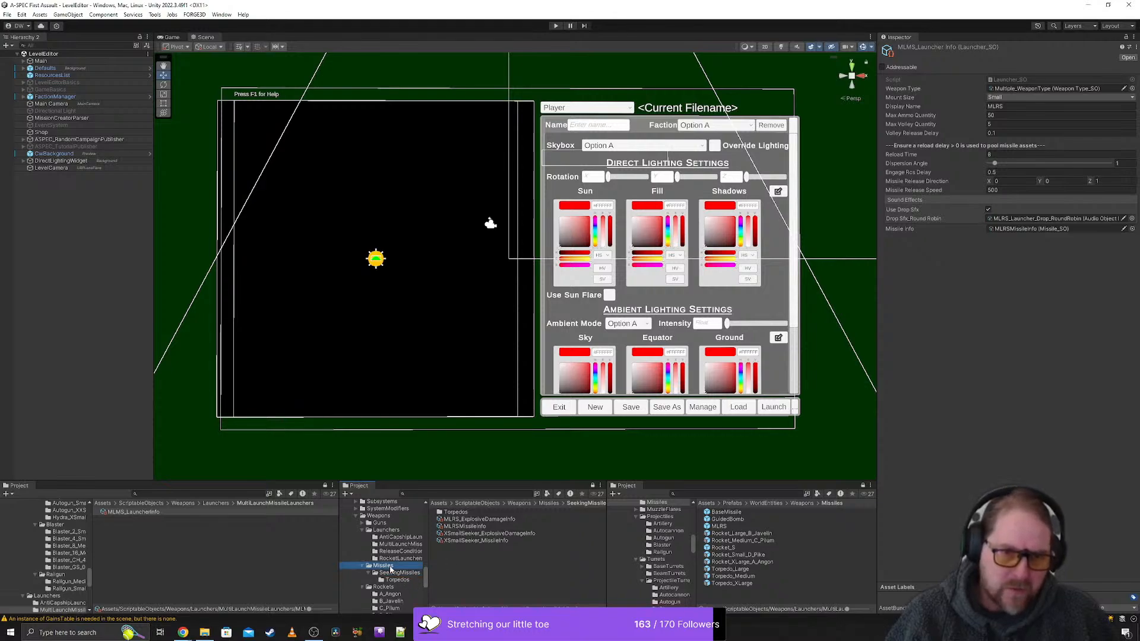
{"action": "left_click", "coordinate": [394, 573]}
- Duplicate the MLRS_ExplosiveDamageInfo and MLRSMissileInfo assets in the SeekingMissiles folder
{"action": "left_click", "coordinate": [469, 527]}
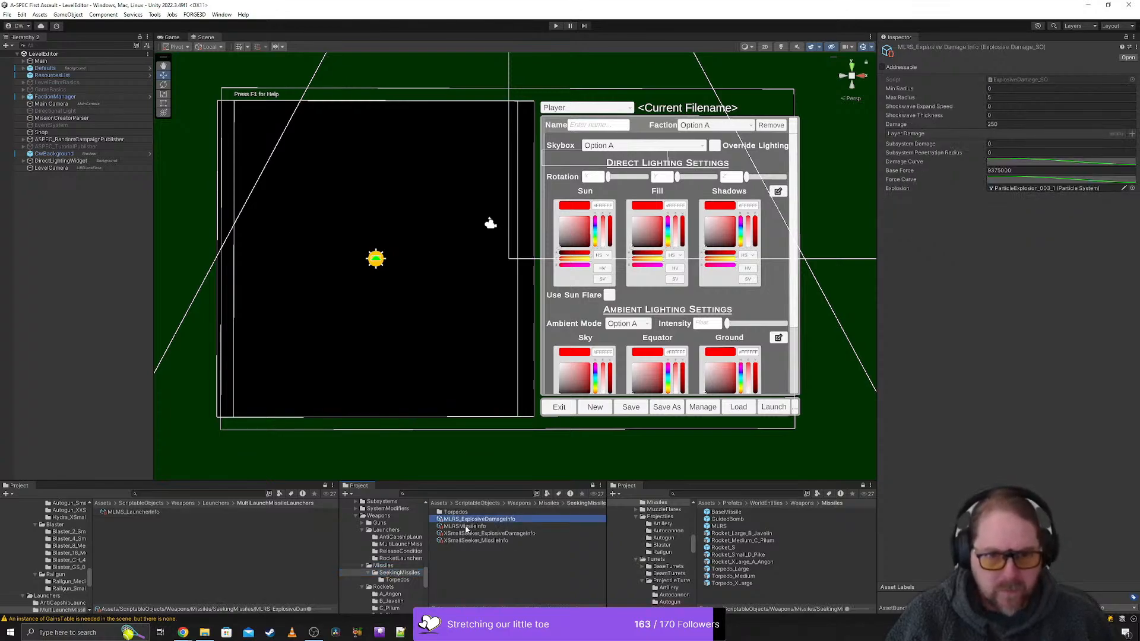
{"action": "left_click", "coordinate": [475, 519], "text": "shift"}
{"action": "key", "text": "ctrl+d"}
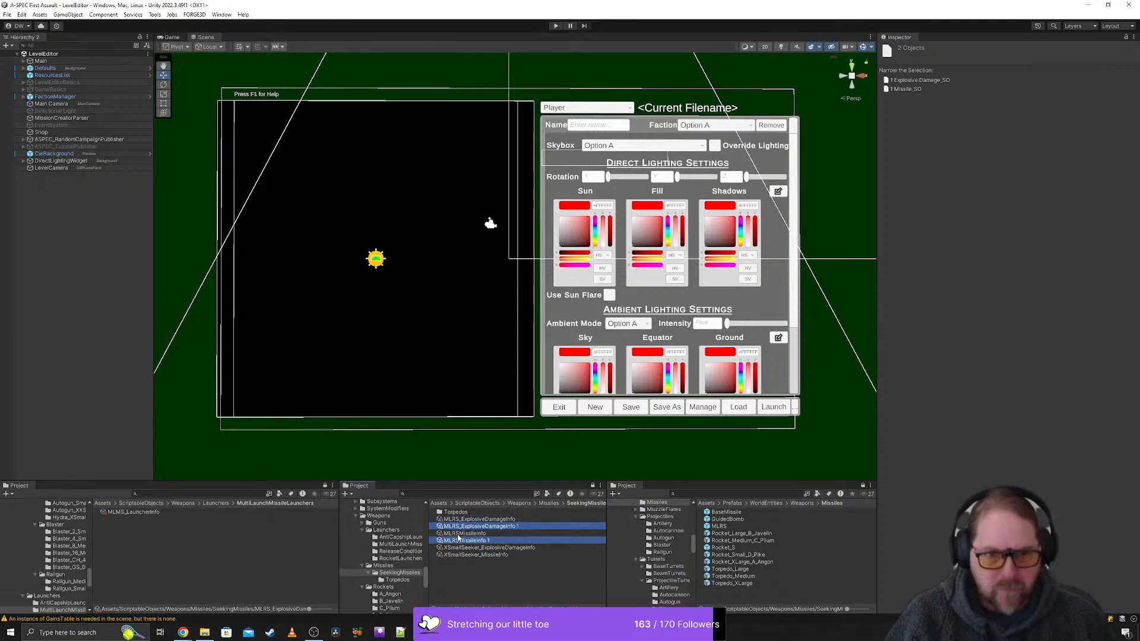
- Rename the copy of MLRS_ExplosiveDamageInfo to MLMS_ExplosiveDamageInfo
{"action": "left_click", "coordinate": [456, 527]}
{"action": "key", "text": "F2"}
{"action": "left_click", "coordinate": [455, 528]}
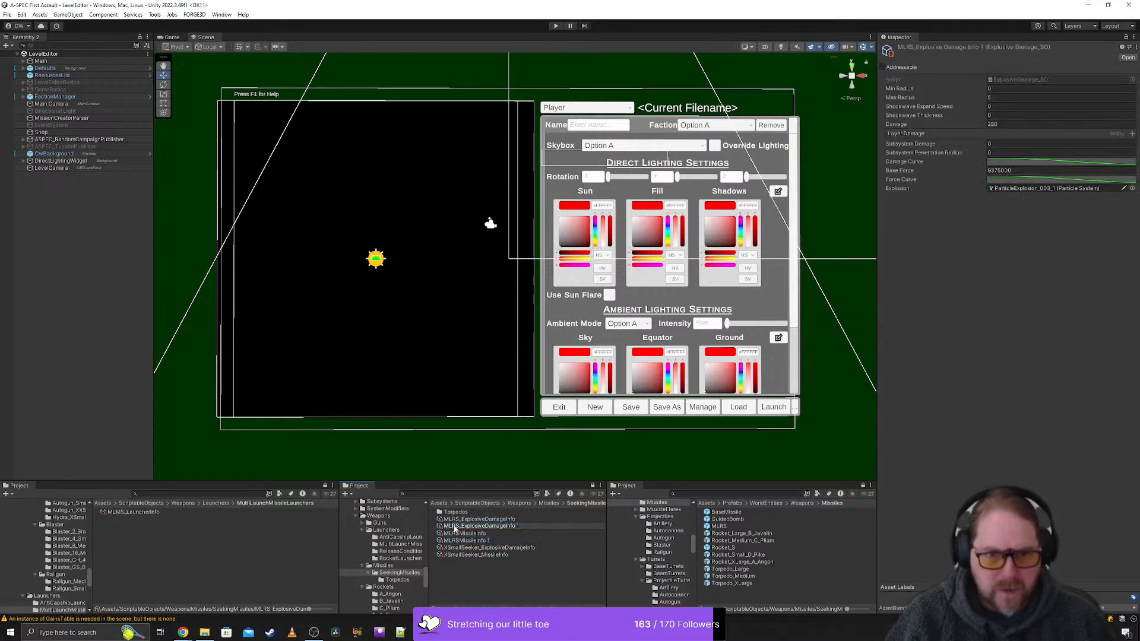
{"action": "key", "text": "BackSpace"}
{"action": "type", "text": "M"}
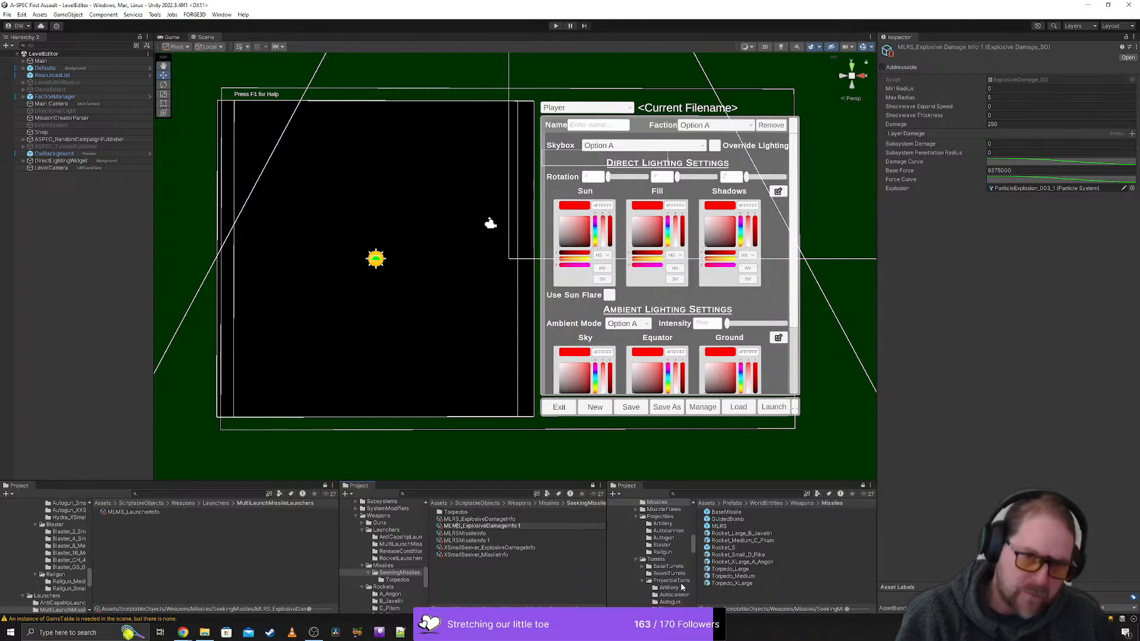
{"action": "key", "text": "End"}
{"action": "key", "text": "BackSpace"}
{"action": "key", "text": "BackSpace"}
{"action": "key", "text": "Return"}
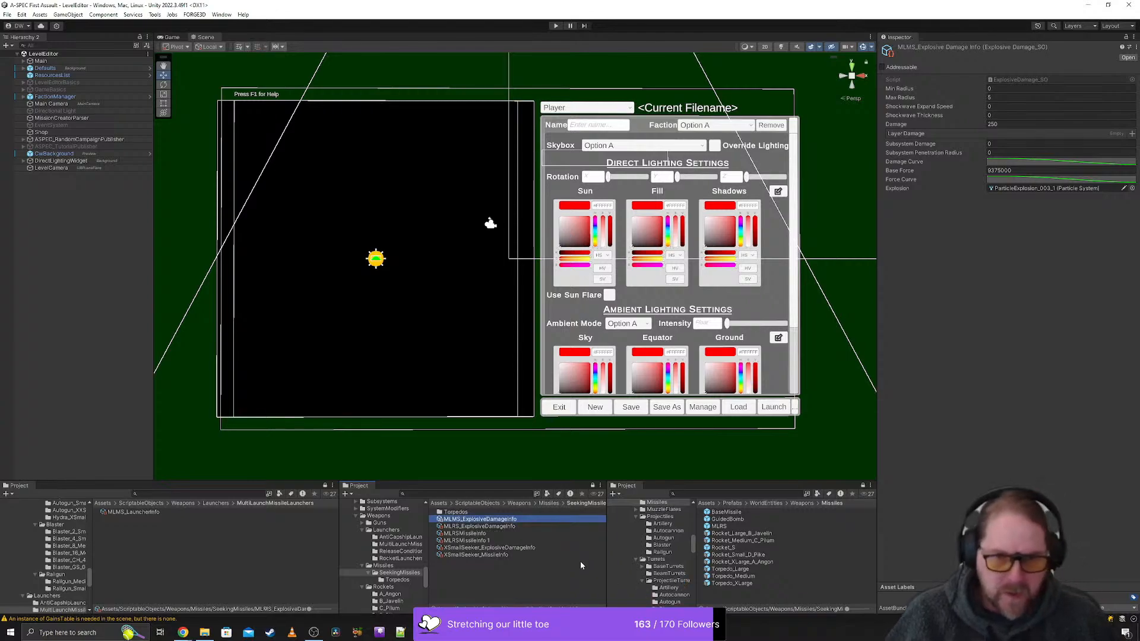
- Rename the copy of MLRSMissileInfo to MLMSMissileInfo
{"action": "left_click", "coordinate": [463, 541]}
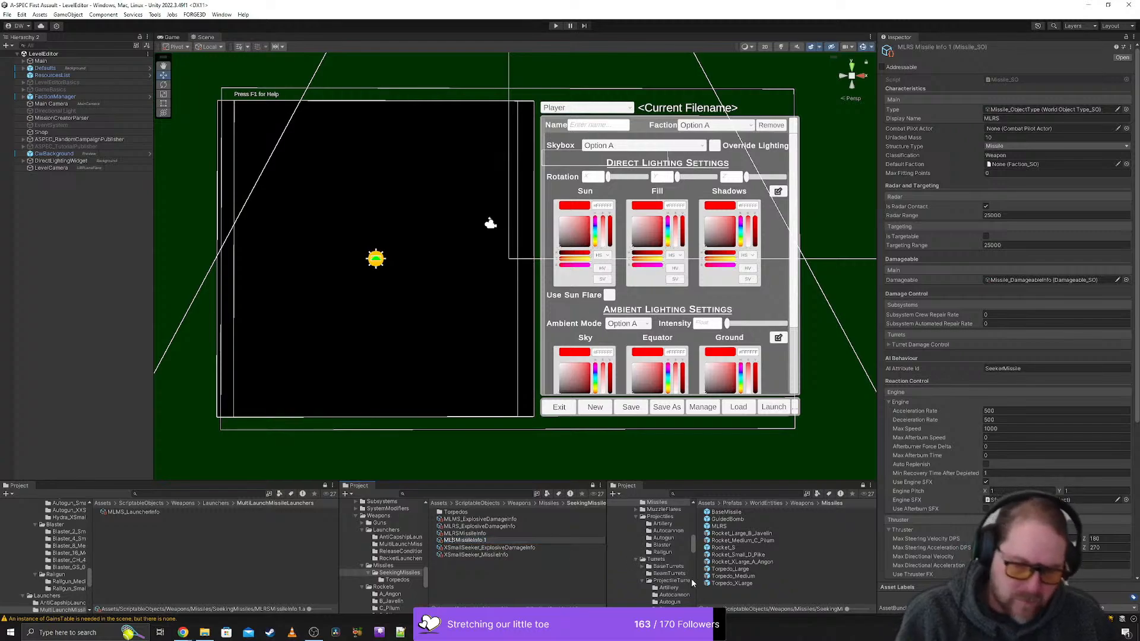
{"action": "key", "text": "Delete"}
{"action": "type", "text": "M"}
{"action": "key", "text": "End"}
{"action": "key", "text": "BackSpace"}
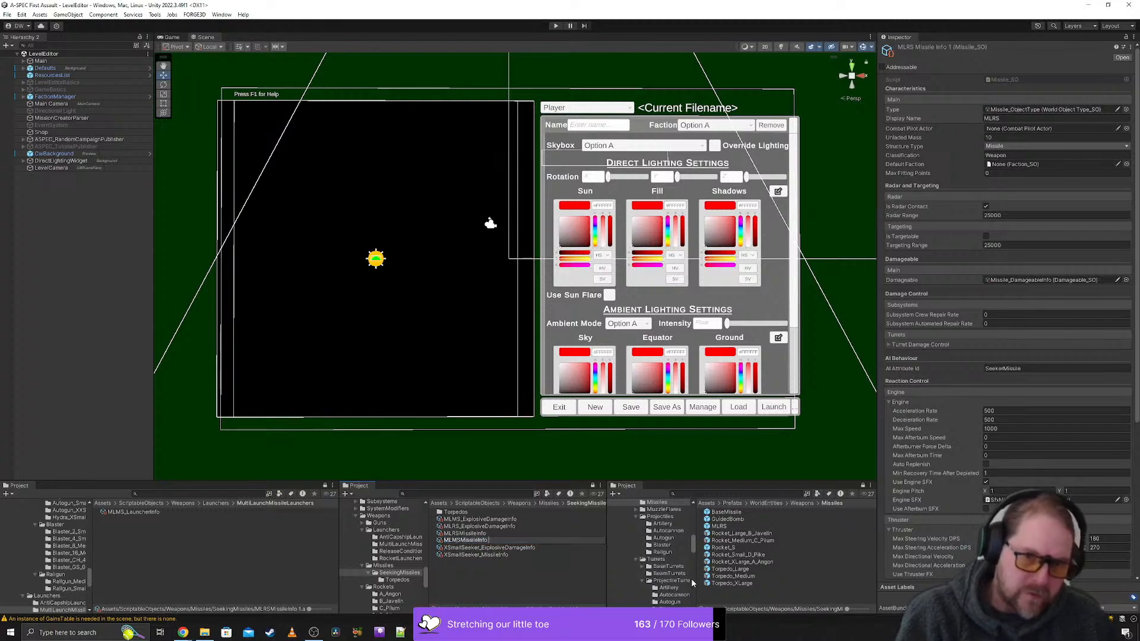
{"action": "key", "text": "Return"}
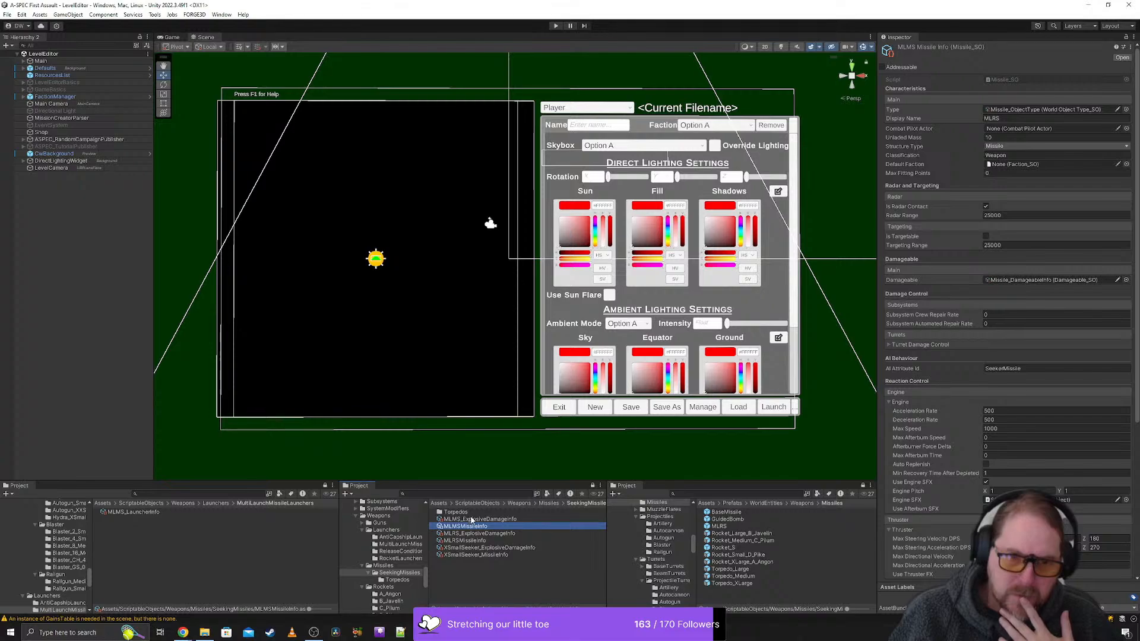
- Assign MLMS_ExplosiveDamageInfo as the explosive damage info of MLMSMissileInfo
{"action": "scroll", "coordinate": [966, 336], "scroll_direction": "down", "scroll_amount": 3}
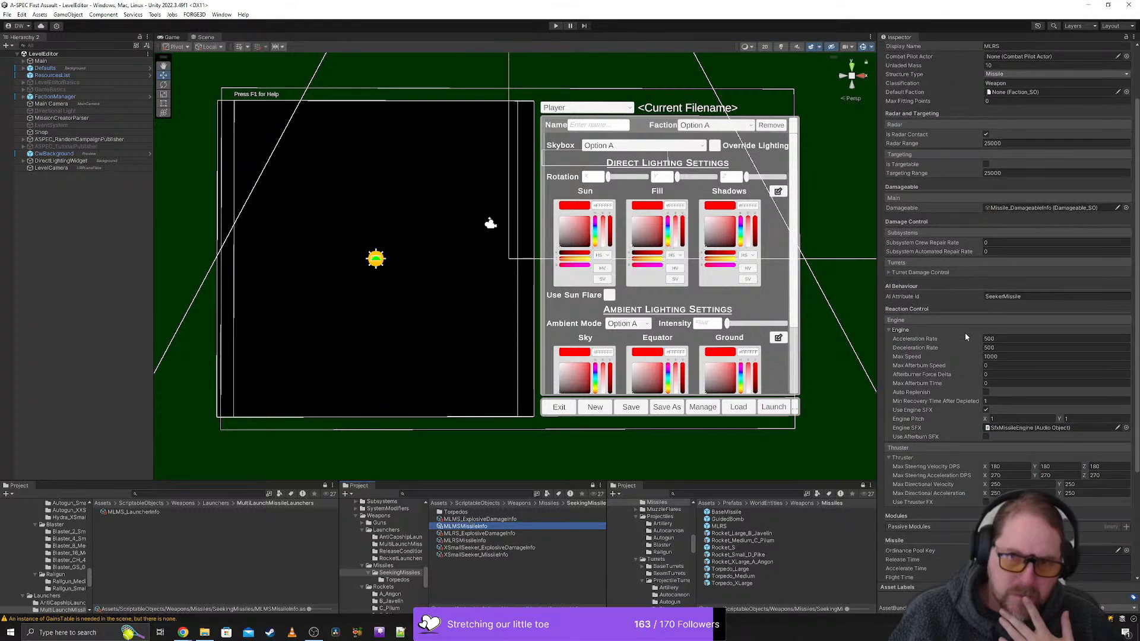
{"action": "scroll", "coordinate": [964, 333], "scroll_direction": "down", "scroll_amount": 6}
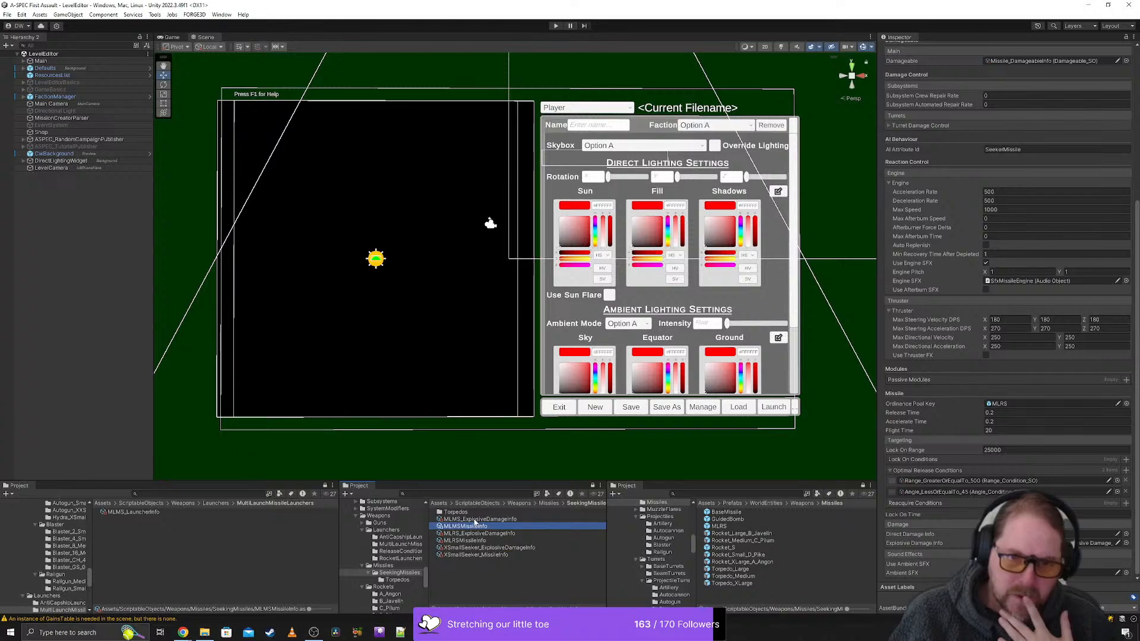
{"action": "left_click_drag", "start_coordinate": [474, 521], "coordinate": [1040, 543]}
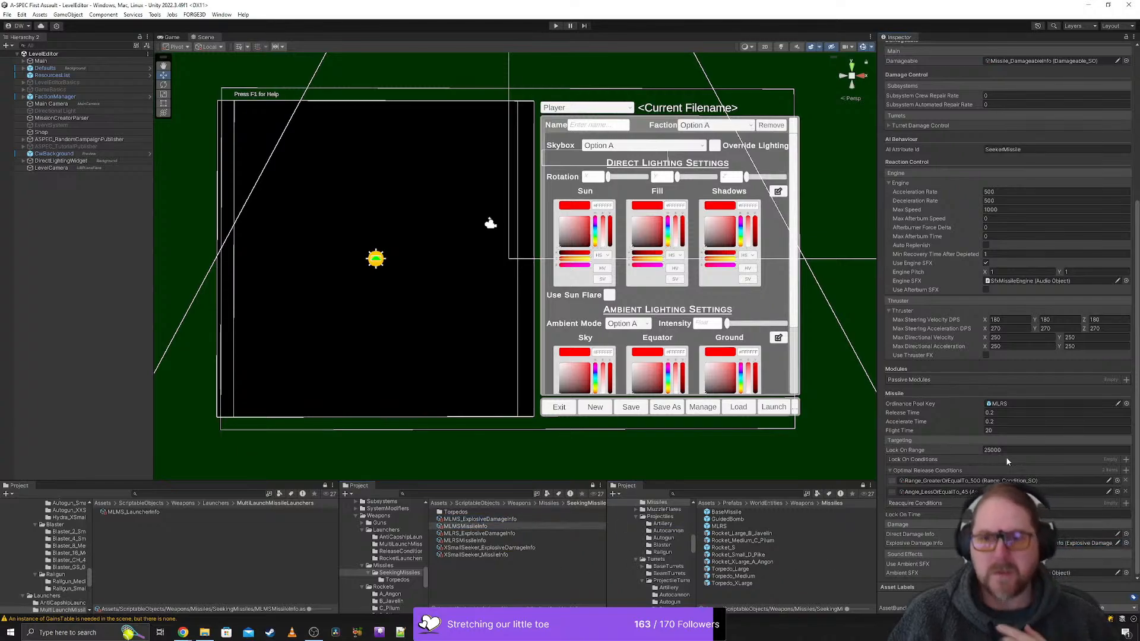
- Locate the damageable asset referenced by MLMSMissileInfo and open the Missiles folder that contains it
{"action": "scroll", "coordinate": [1007, 457], "scroll_direction": "up", "scroll_amount": 9}
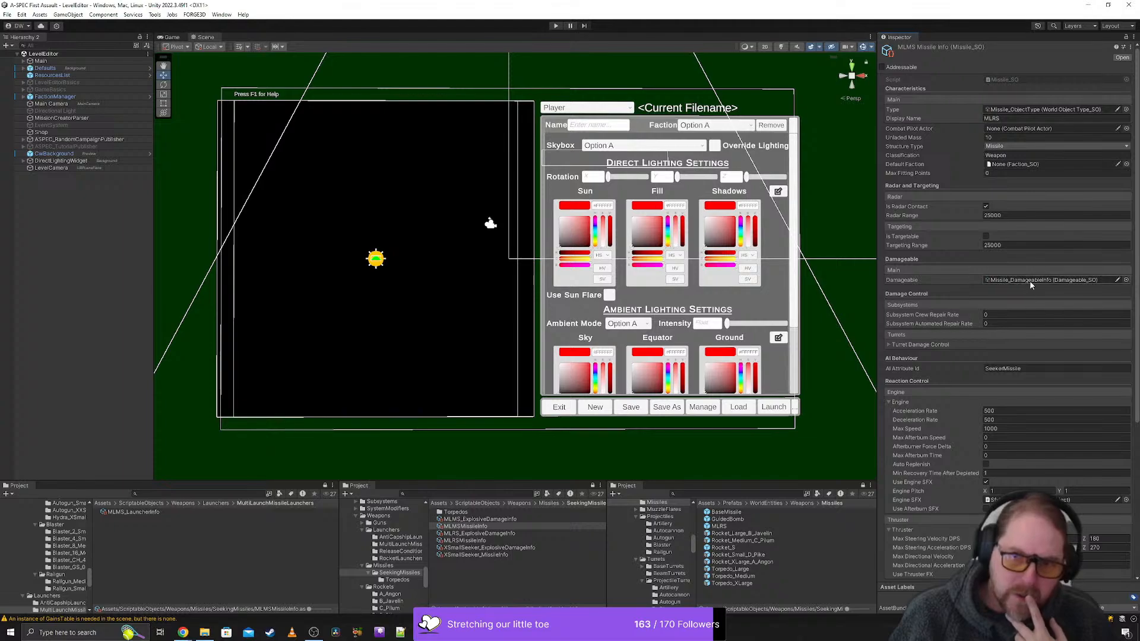
{"action": "left_click", "coordinate": [1030, 281]}
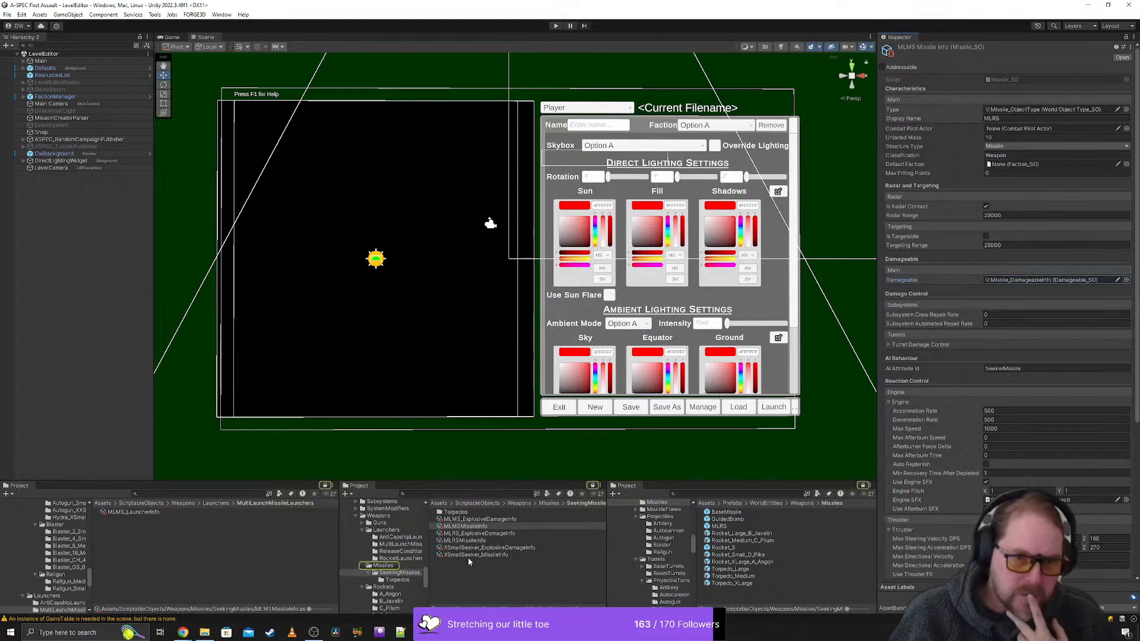
{"action": "left_click", "coordinate": [383, 566]}
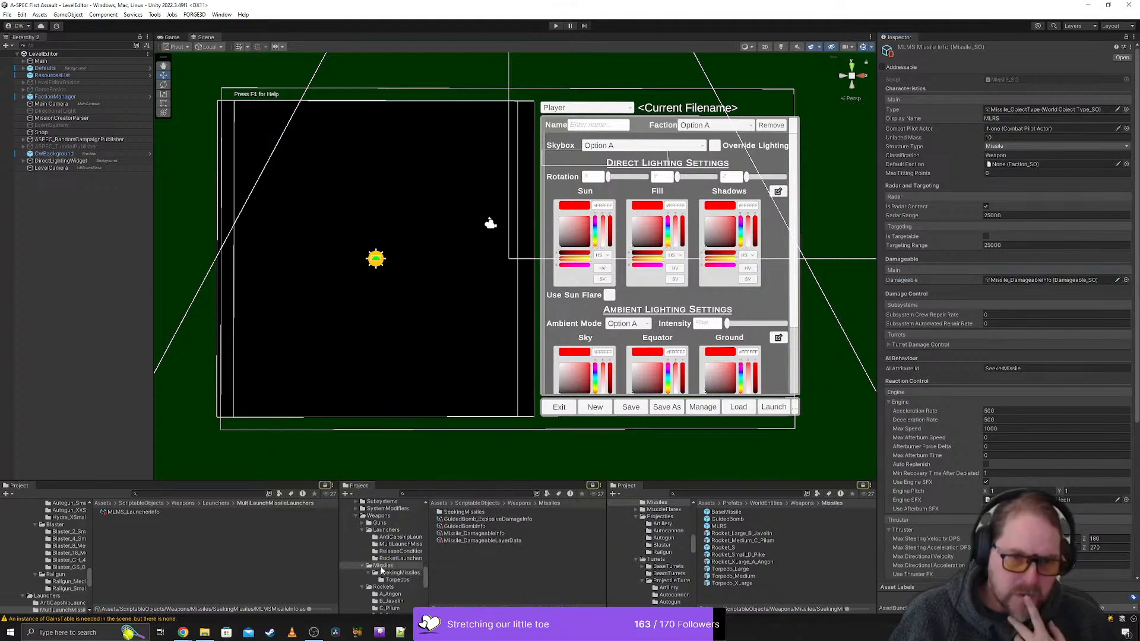
- Duplicate Missile_DamageableInfo and Missile_DamageableLayerData and move both copies into the MultiLaunchMissileLaunchers folder
{"action": "left_click", "coordinate": [490, 535]}
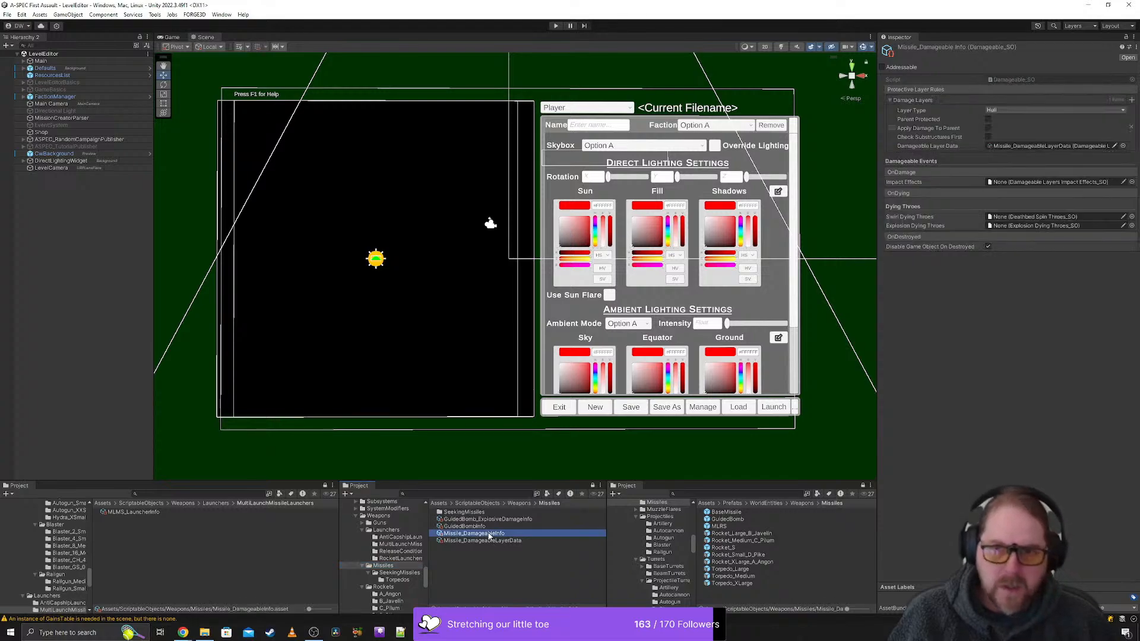
{"action": "key", "text": "ctrl+d"}
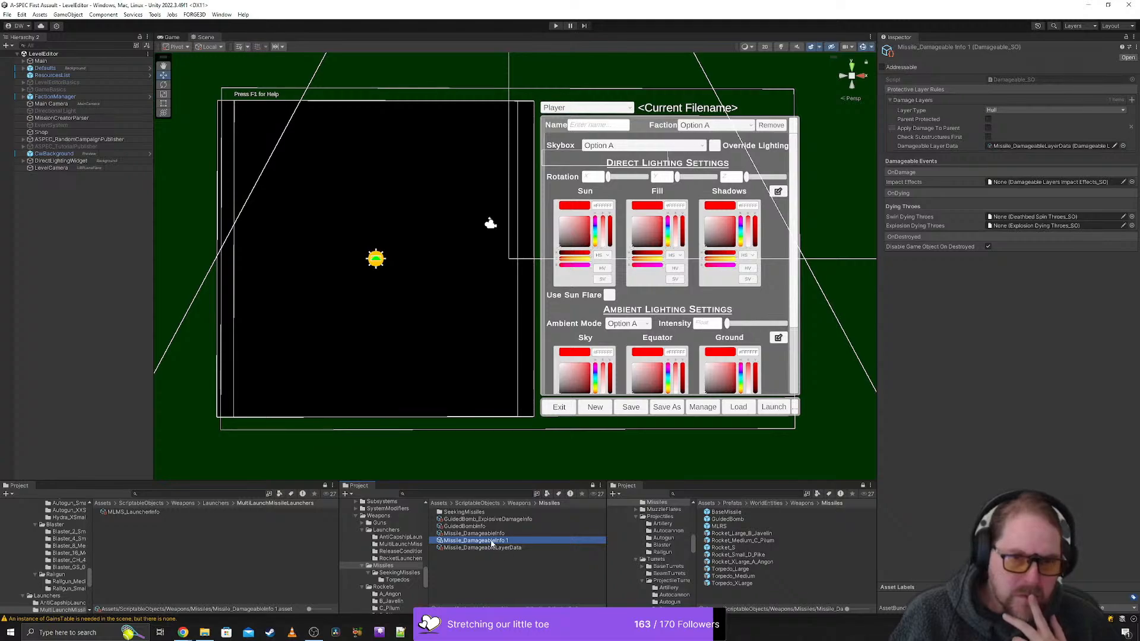
{"action": "left_click", "coordinate": [492, 548]}
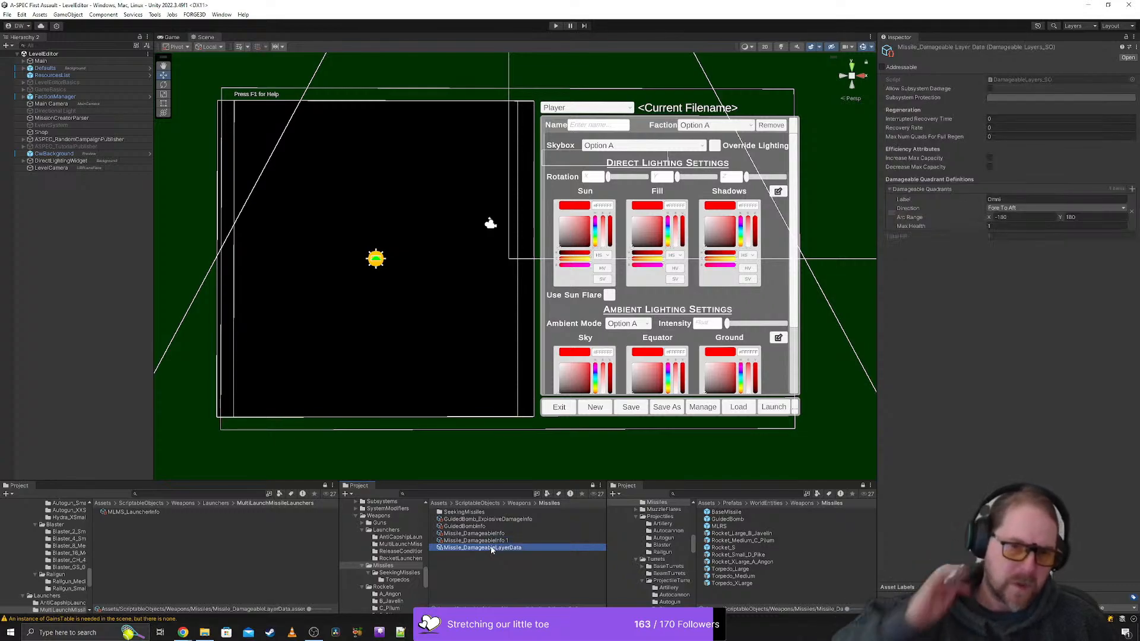
{"action": "key", "text": "ctrl+d"}
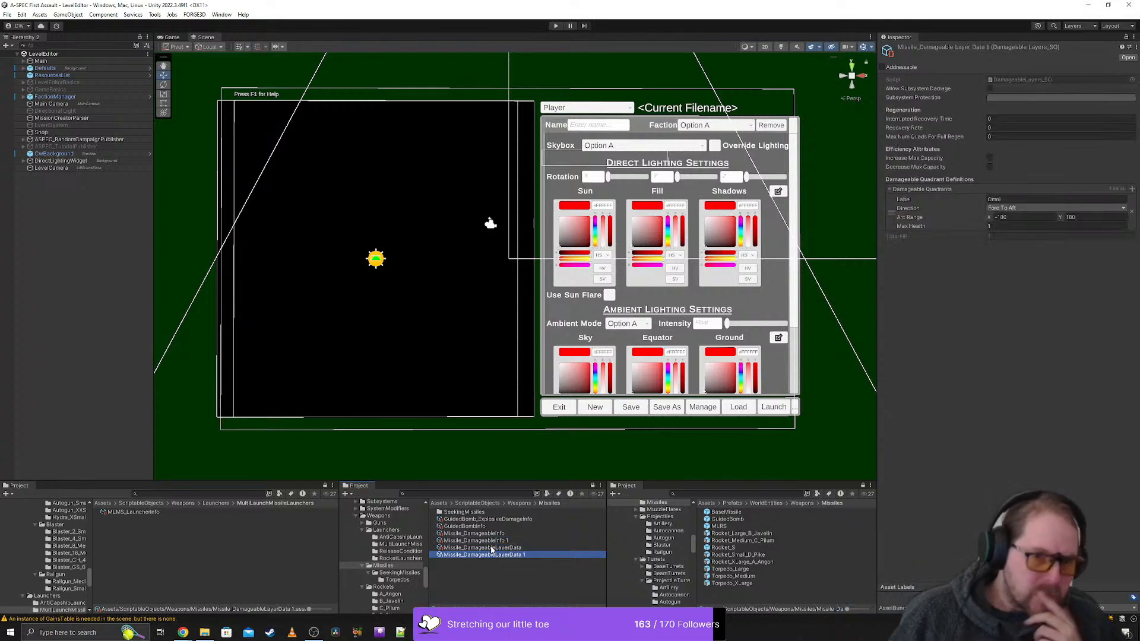
{"action": "left_click", "coordinate": [493, 541], "text": "ctrl"}
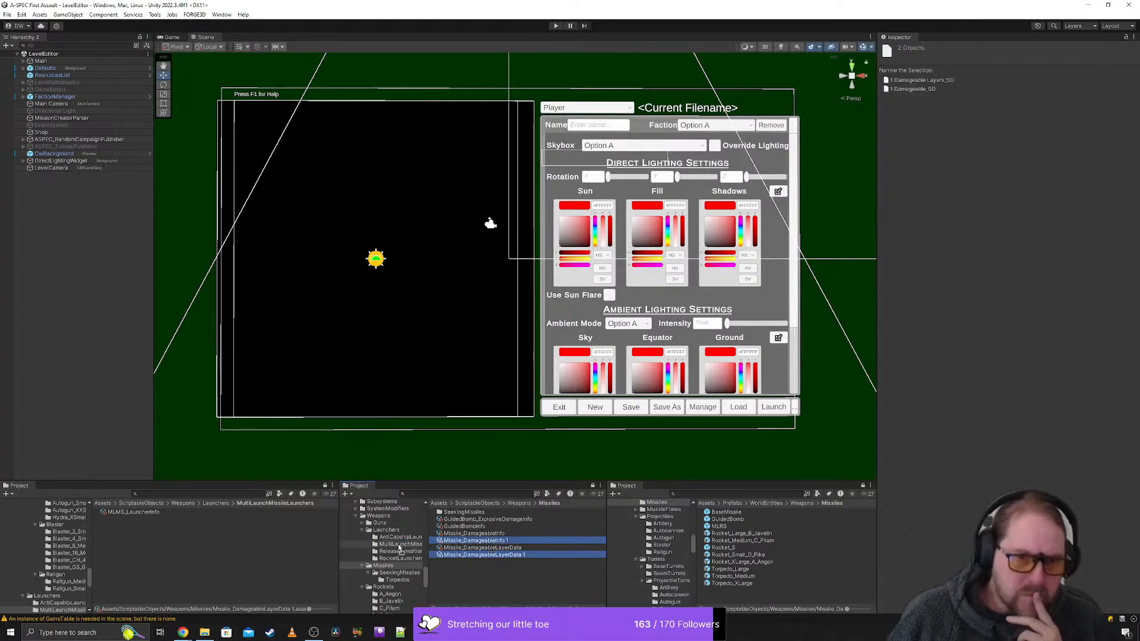
{"action": "left_click_drag", "start_coordinate": [401, 549], "coordinate": [400, 549]}
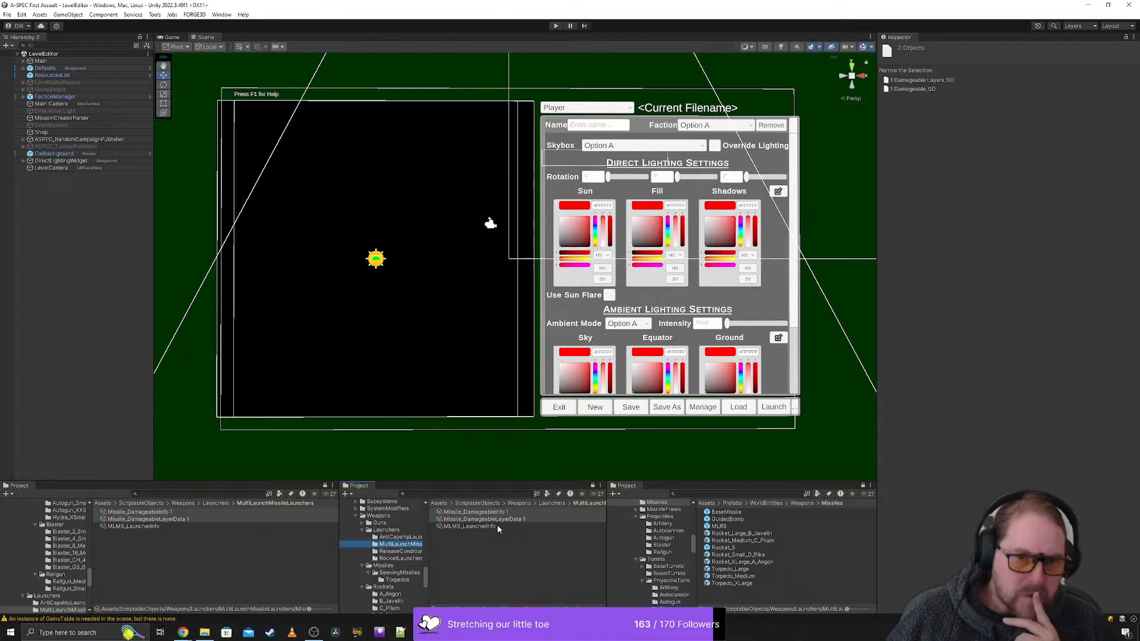
- Rename the copied Missile_DamageableInfo 1 asset in the MultiLaunchMissileLaunchers folder to MLMS_Small__DamageableInfo 1
{"action": "left_click", "coordinate": [457, 513]}
{"action": "left_click", "coordinate": [451, 513]}
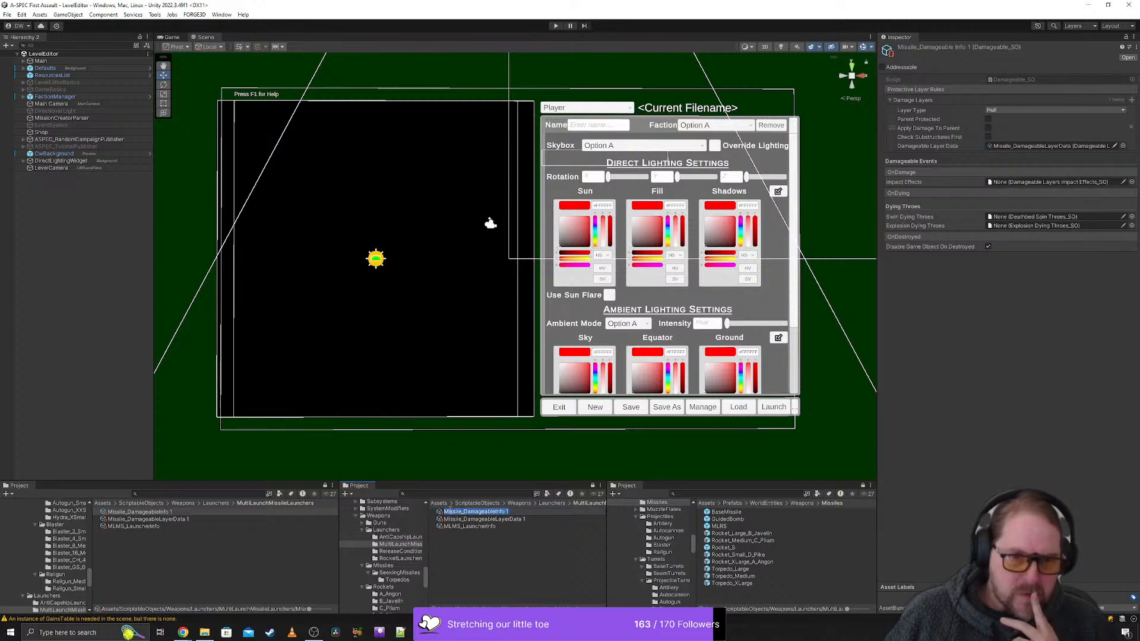
{"action": "double_click", "coordinate": [450, 512]}
{"action": "type", "text": "MLMS"}
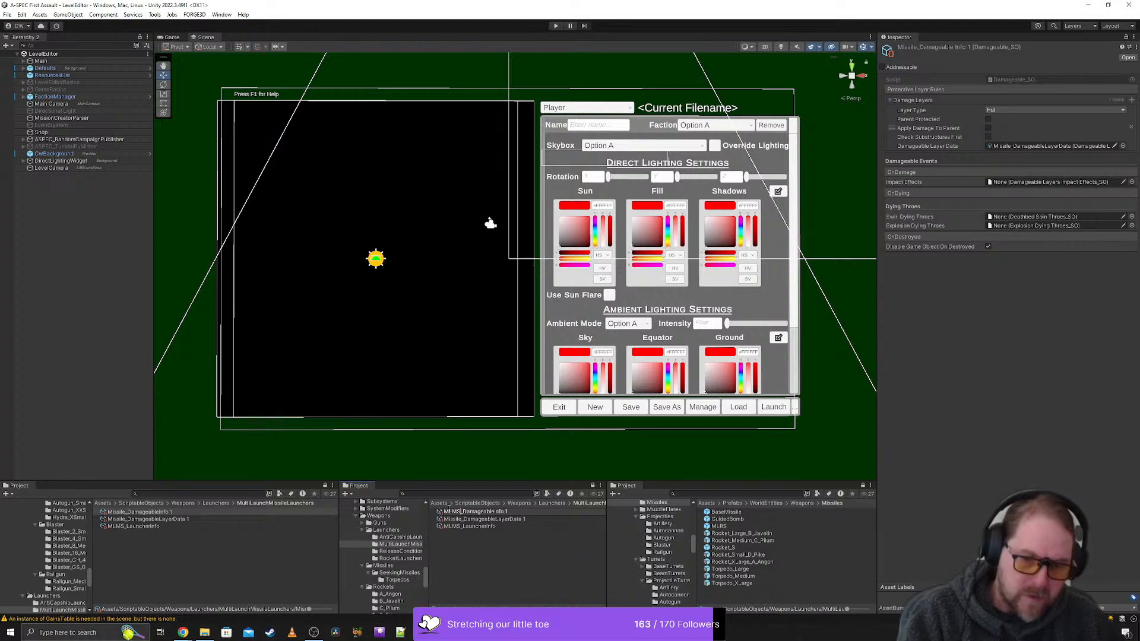
{"action": "type", "text": "_Small"}
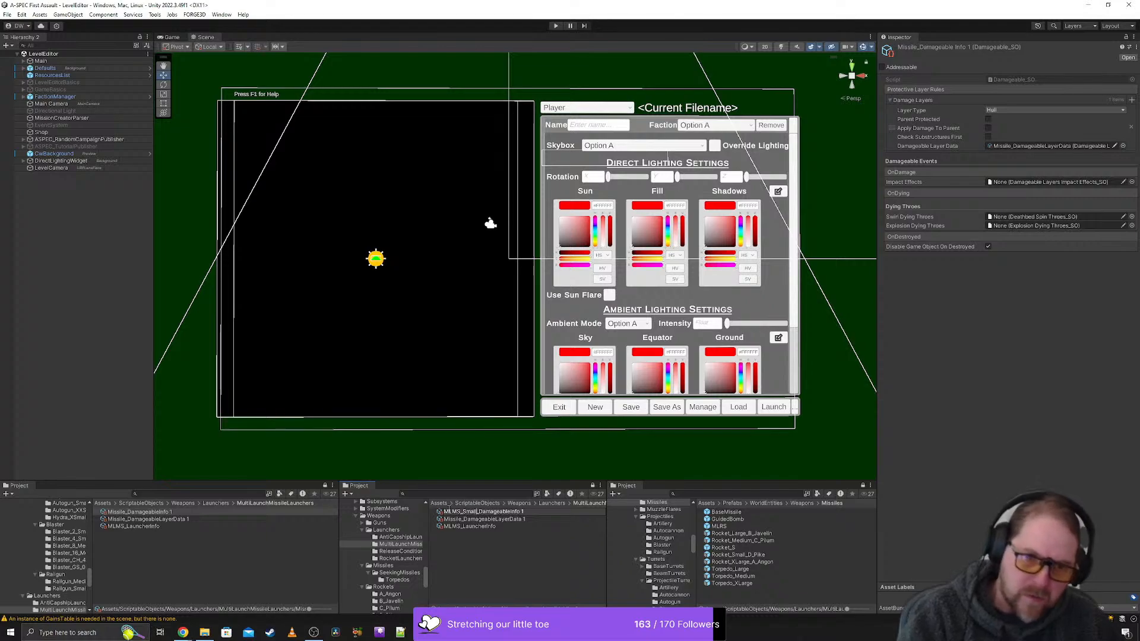
{"action": "key", "text": "Return"}
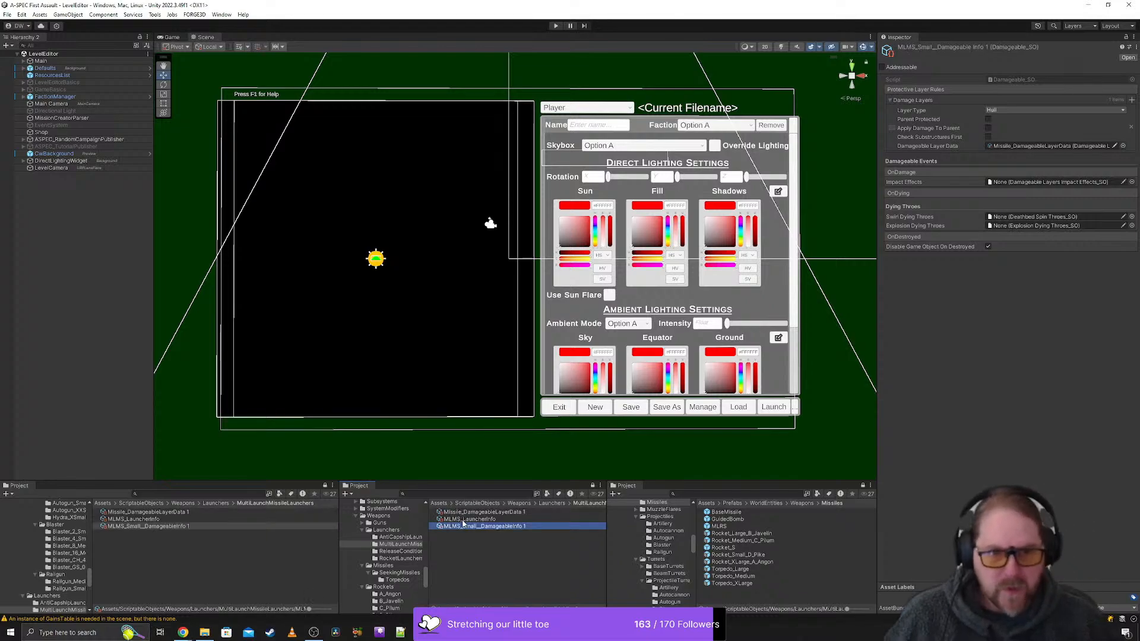
- Rename the MLMS_LauncherInfo asset to MLMS_Small_LauncherInfo
{"action": "left_click", "coordinate": [464, 520]}
{"action": "left_click", "coordinate": [464, 519]}
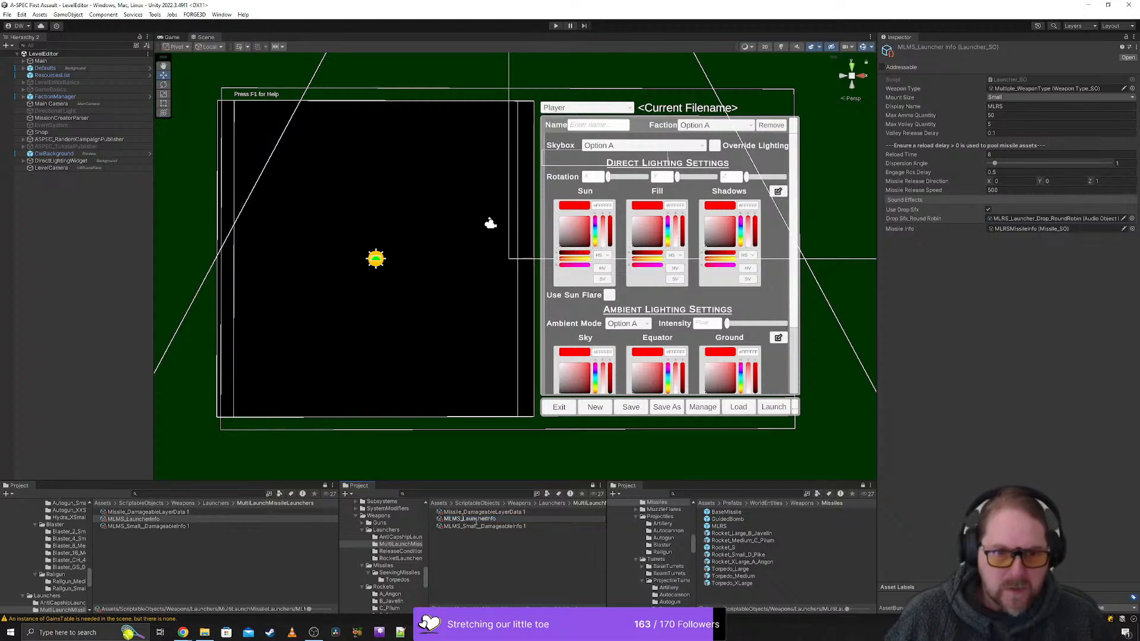
{"action": "left_click", "coordinate": [462, 519]}
{"action": "type", "text": "Small_"}
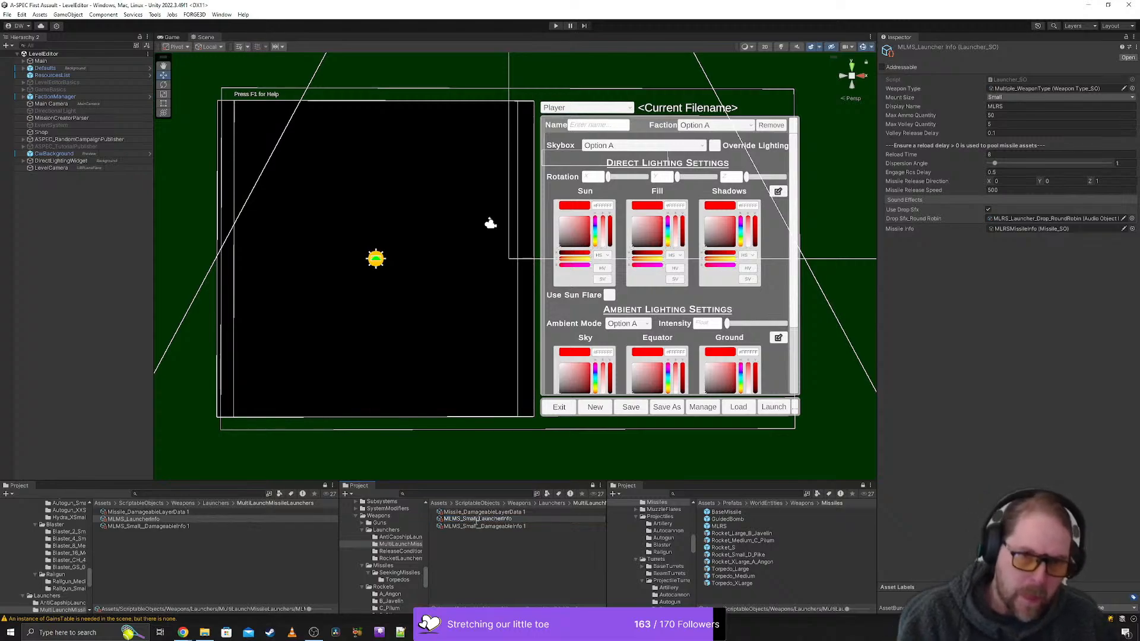
{"action": "key", "text": "Return"}
- Rename the copied Missile_DamageableLayerData 1 asset to Missile_Small_DamageableLayerData, dropping the trailing number
{"action": "left_click", "coordinate": [464, 513]}
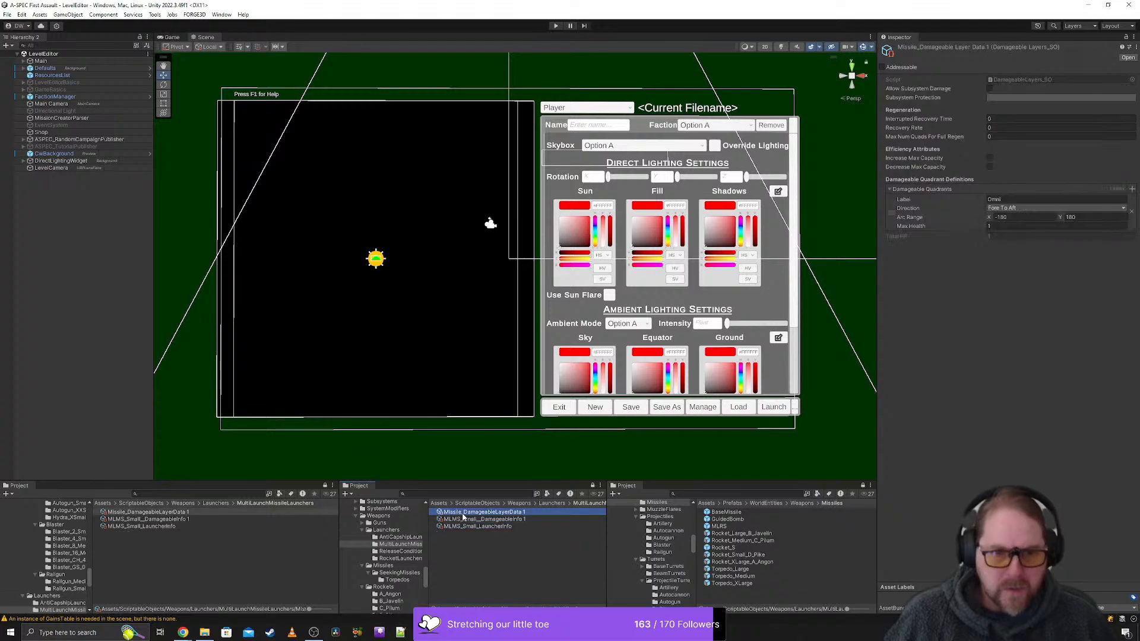
{"action": "type", "text": "Small"}
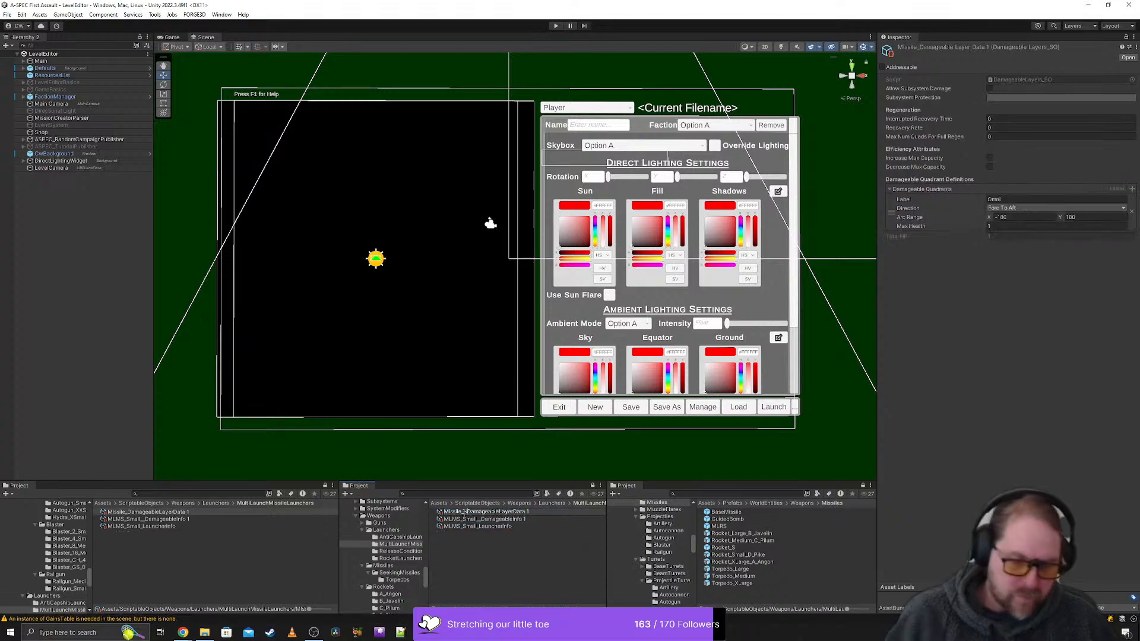
{"action": "type", "text": "_"}
{"action": "key", "text": "End"}
{"action": "key", "text": "BackSpace"}
{"action": "key", "text": "BackSpace"}
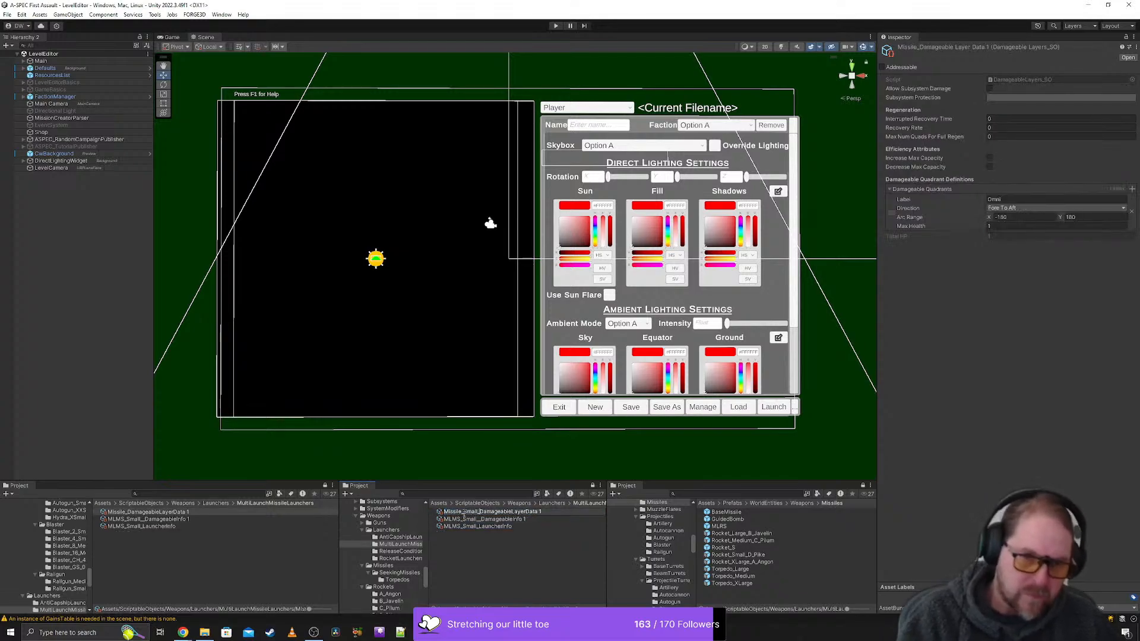
{"action": "key", "text": "Return"}
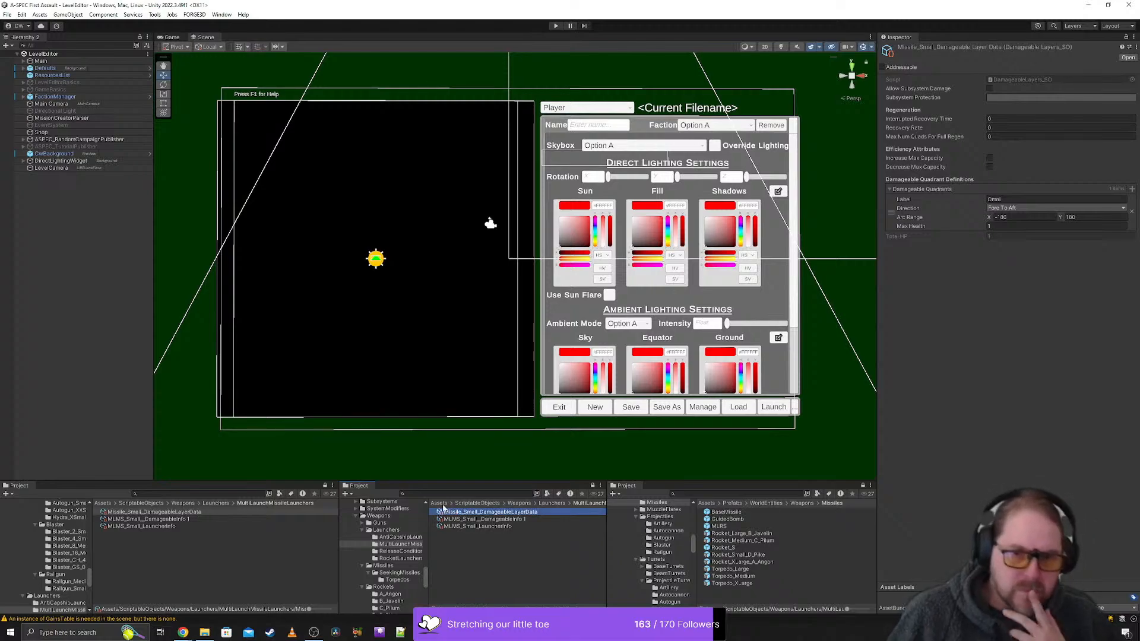
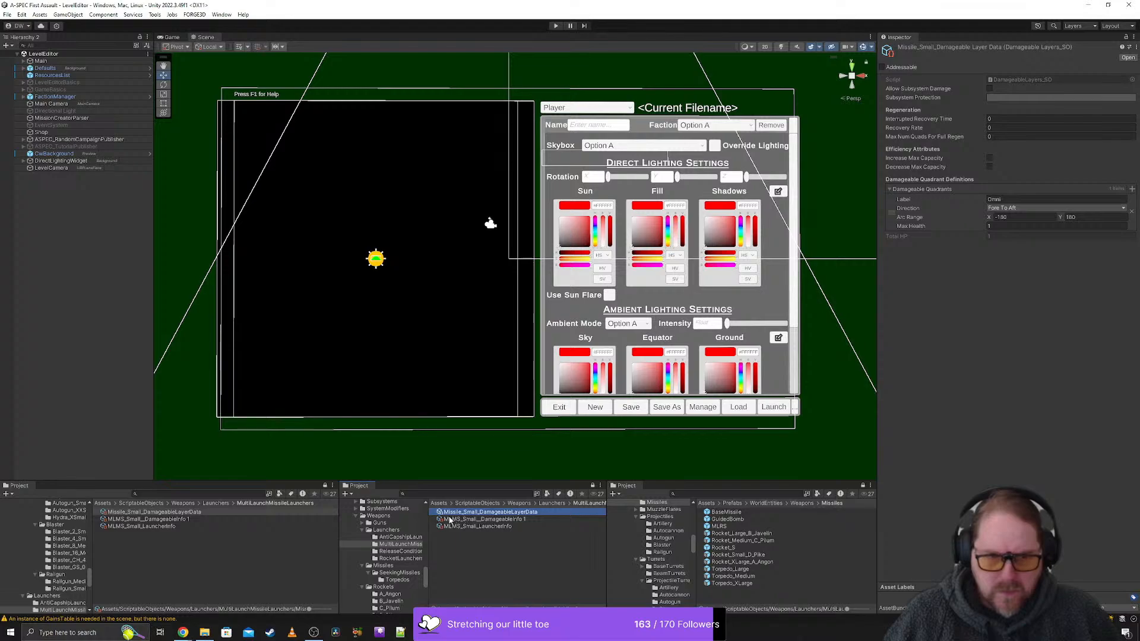
- Rename the MLMS_Small__DamageableInfo 1 asset to MLMS_Small__DamageableInfo, dropping the trailing number
{"action": "left_click", "coordinate": [483, 520]}
{"action": "key", "text": "F2"}
{"action": "key", "text": "End"}
{"action": "key", "text": "BackSpace"}
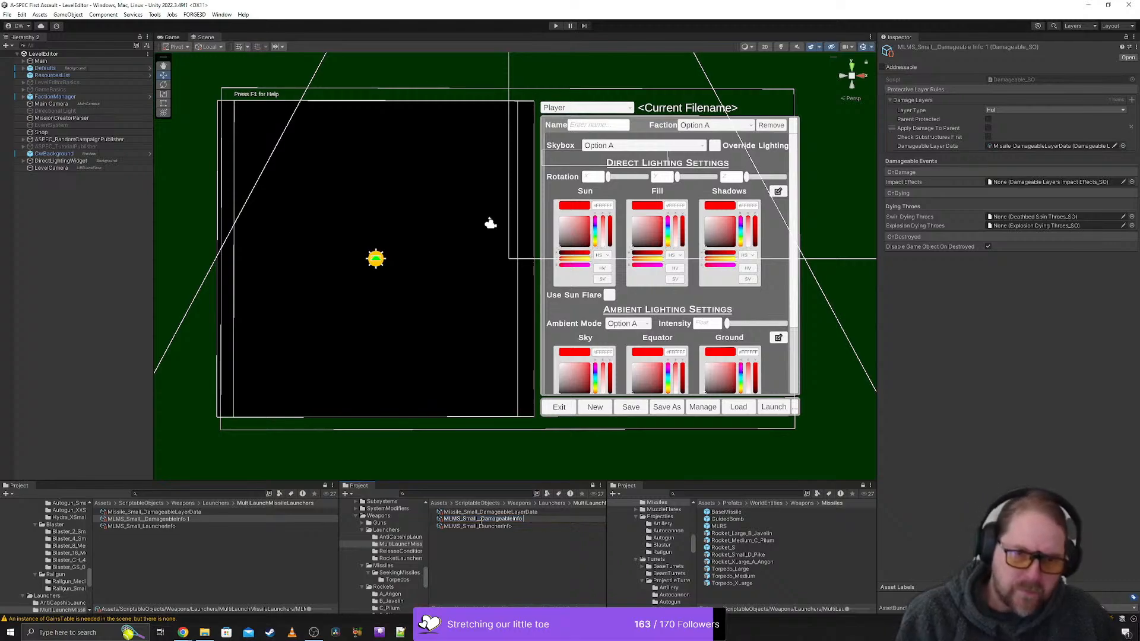
{"action": "key", "text": "Return"}
- Assign the MLMSMissileInfo asset from the SeekingMissiles folder as the Missile Info of MLMS_Small_LauncherInfo
{"action": "left_click", "coordinate": [503, 527]}
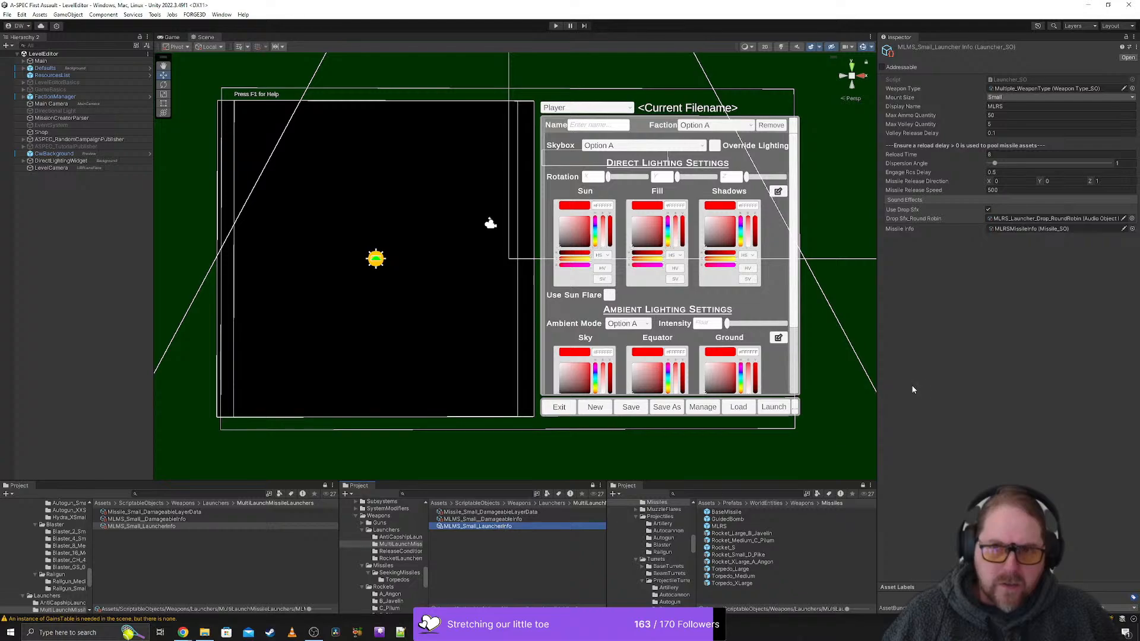
{"action": "left_click", "coordinate": [1047, 231]}
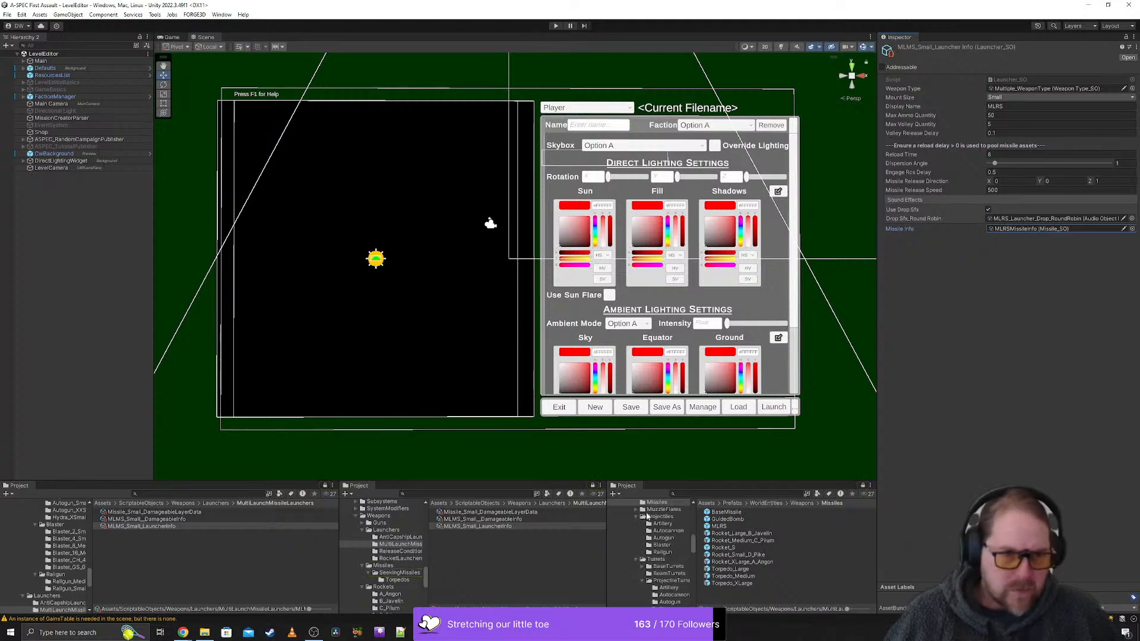
{"action": "left_click", "coordinate": [1016, 229]}
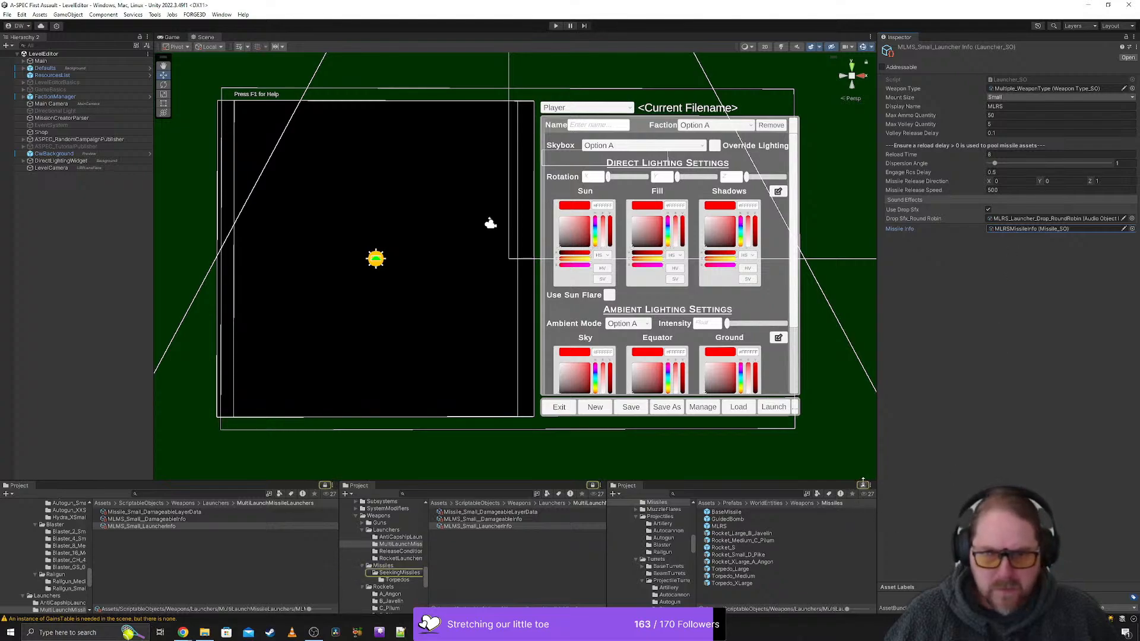
{"action": "left_click", "coordinate": [863, 486]}
{"action": "left_click", "coordinate": [1025, 229]}
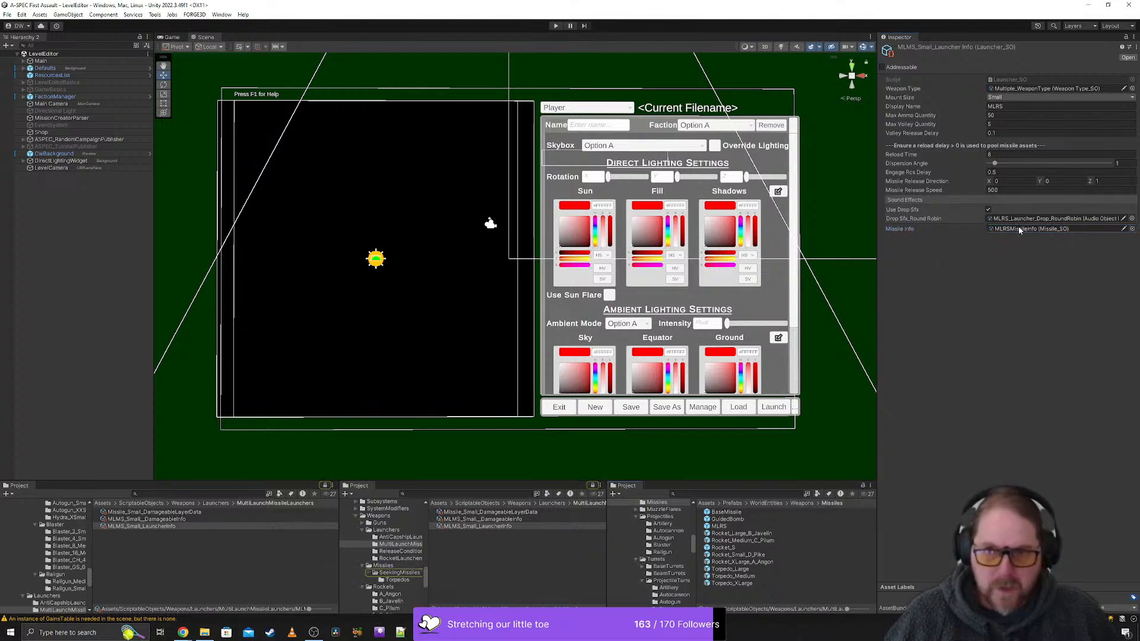
{"action": "left_click", "coordinate": [1019, 229]}
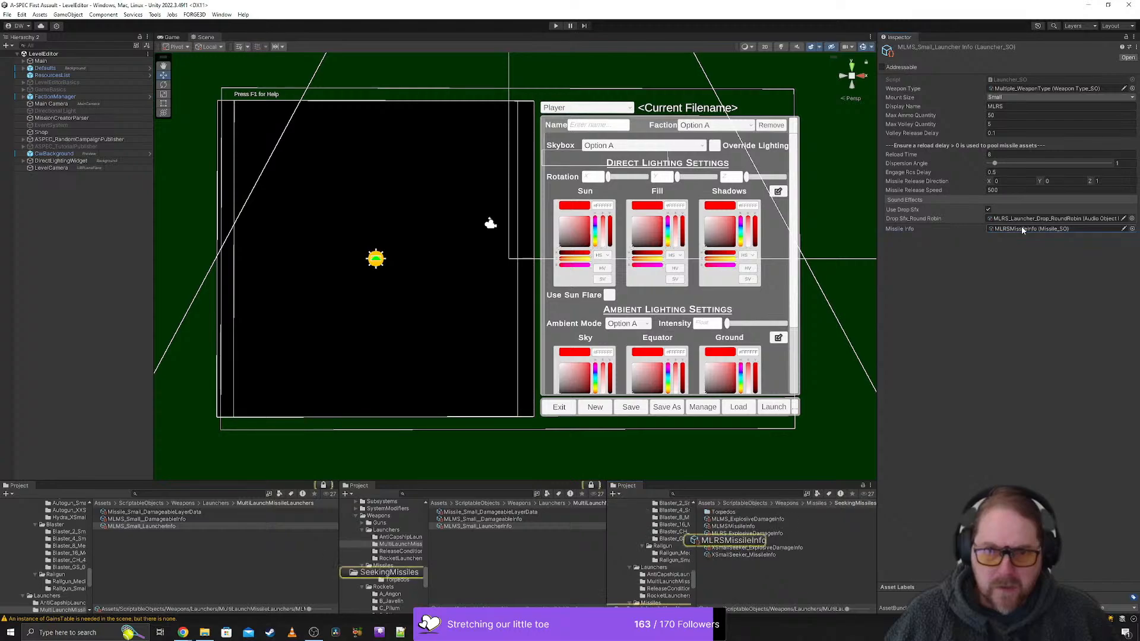
{"action": "left_click", "coordinate": [863, 486]}
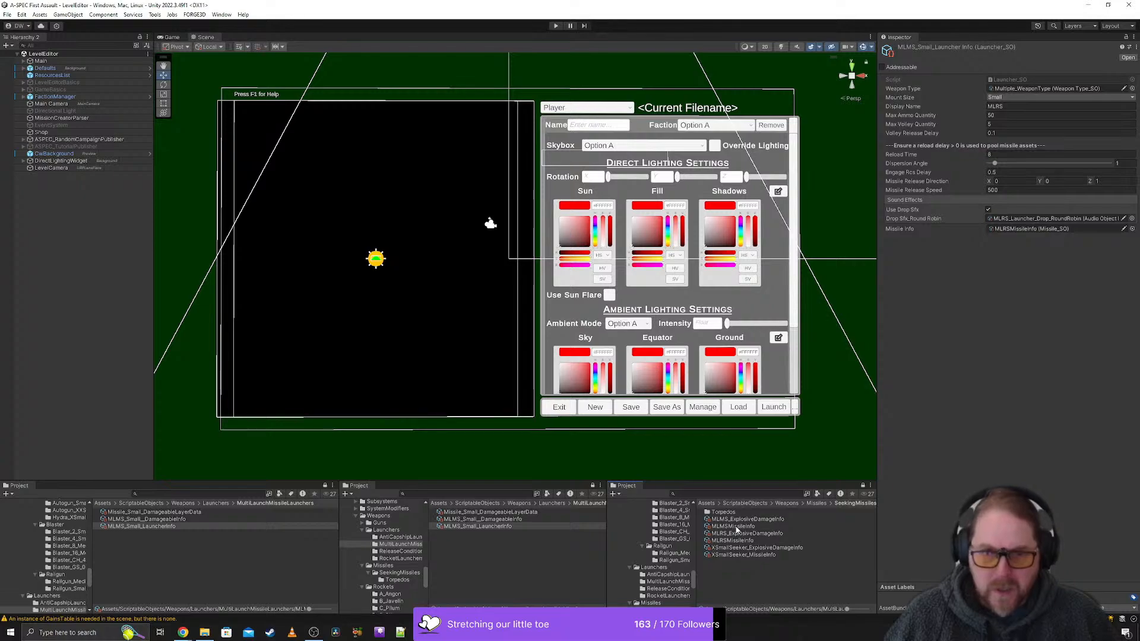
{"action": "left_click_drag", "start_coordinate": [735, 528], "coordinate": [1023, 226]}
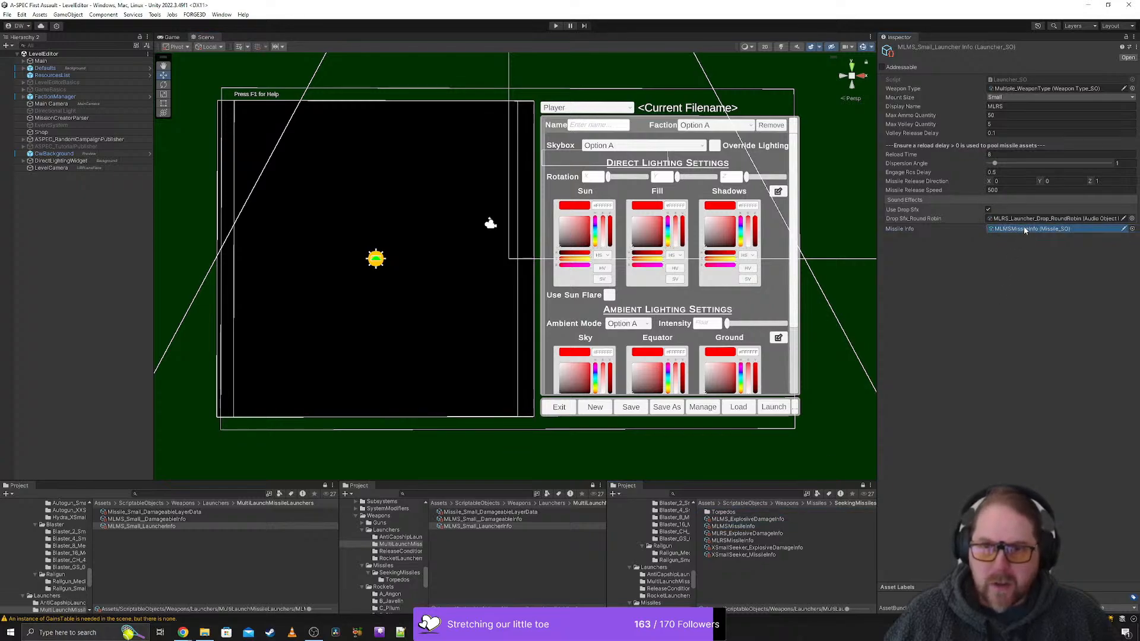
- Create a folder named MultiLaunchMissiles inside the SeekingMissiles folder
{"action": "left_click", "coordinate": [734, 526]}
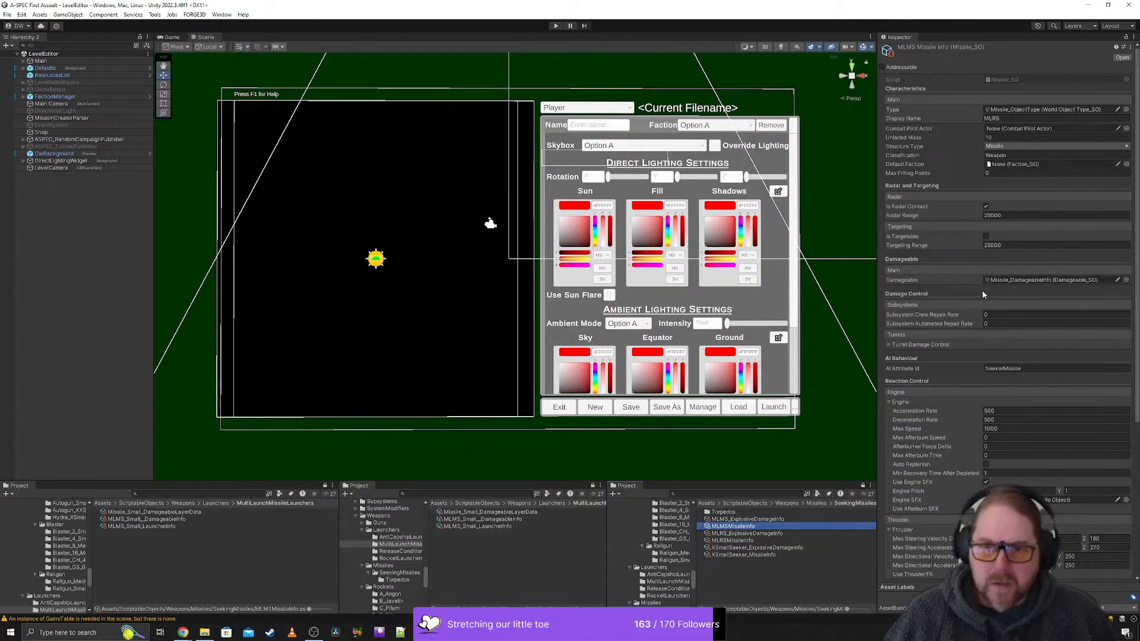
{"action": "scroll", "coordinate": [945, 458], "scroll_direction": "down", "scroll_amount": 1}
{"action": "scroll", "coordinate": [944, 453], "scroll_direction": "down", "scroll_amount": 8}
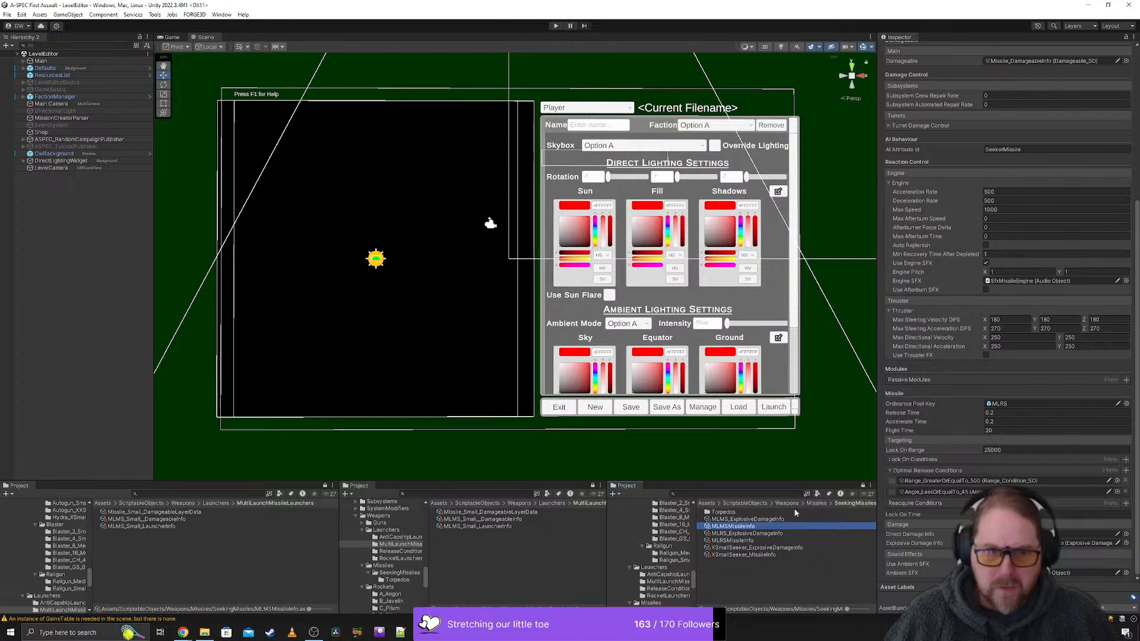
{"action": "left_click", "coordinate": [723, 585]}
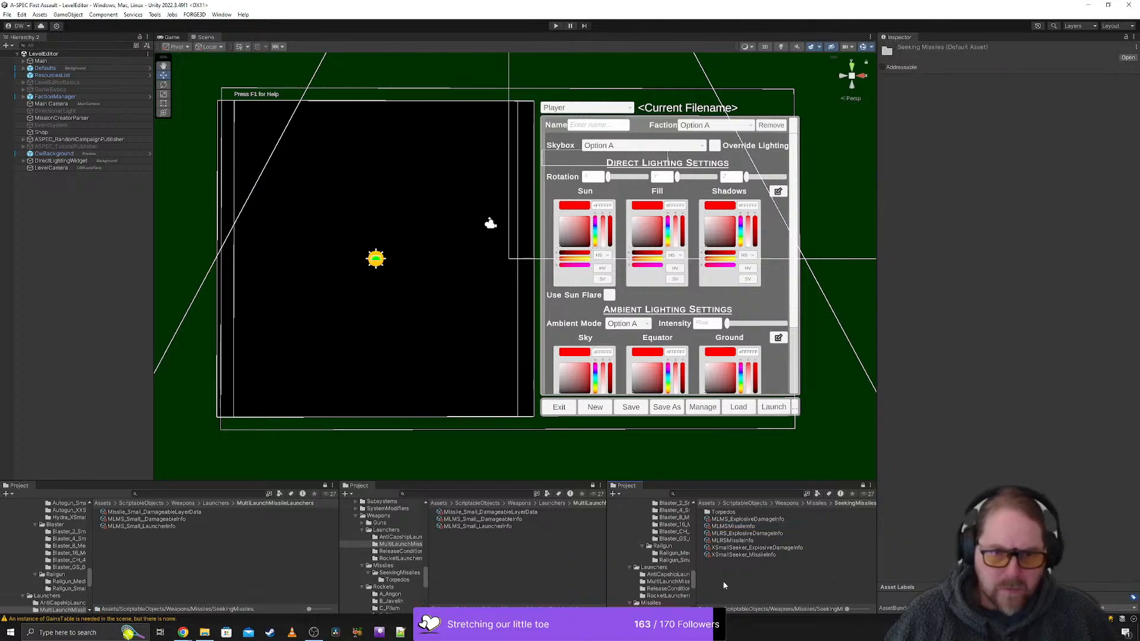
{"action": "right_click", "coordinate": [723, 582]}
{"action": "mouse_move", "coordinate": [818, 293]}
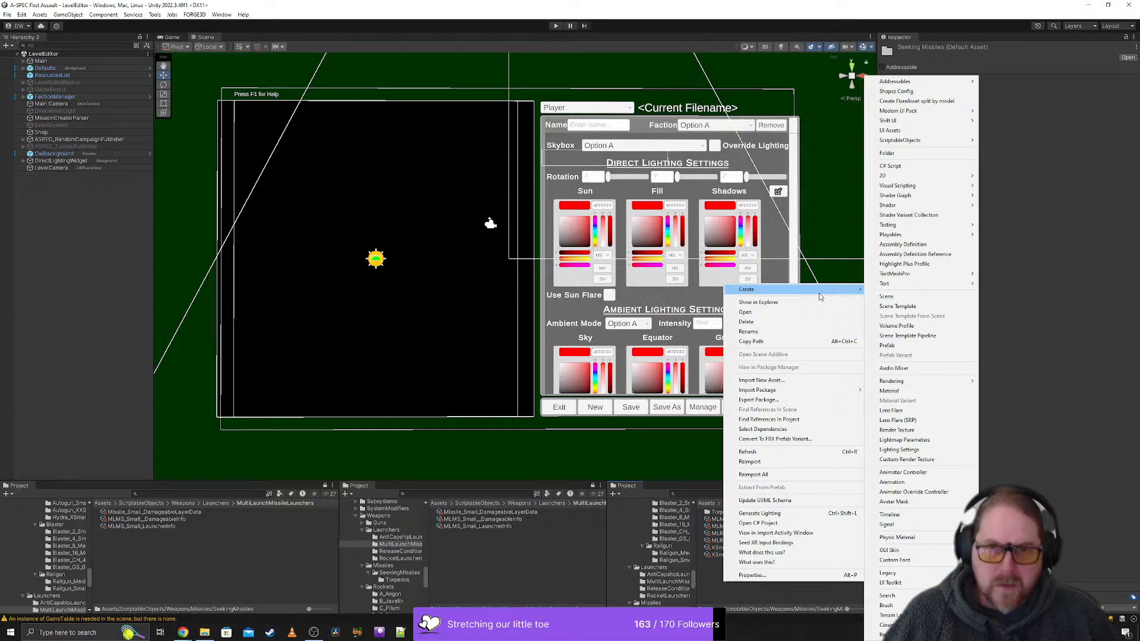
{"action": "left_click", "coordinate": [918, 159]}
{"action": "type", "text": "M"}
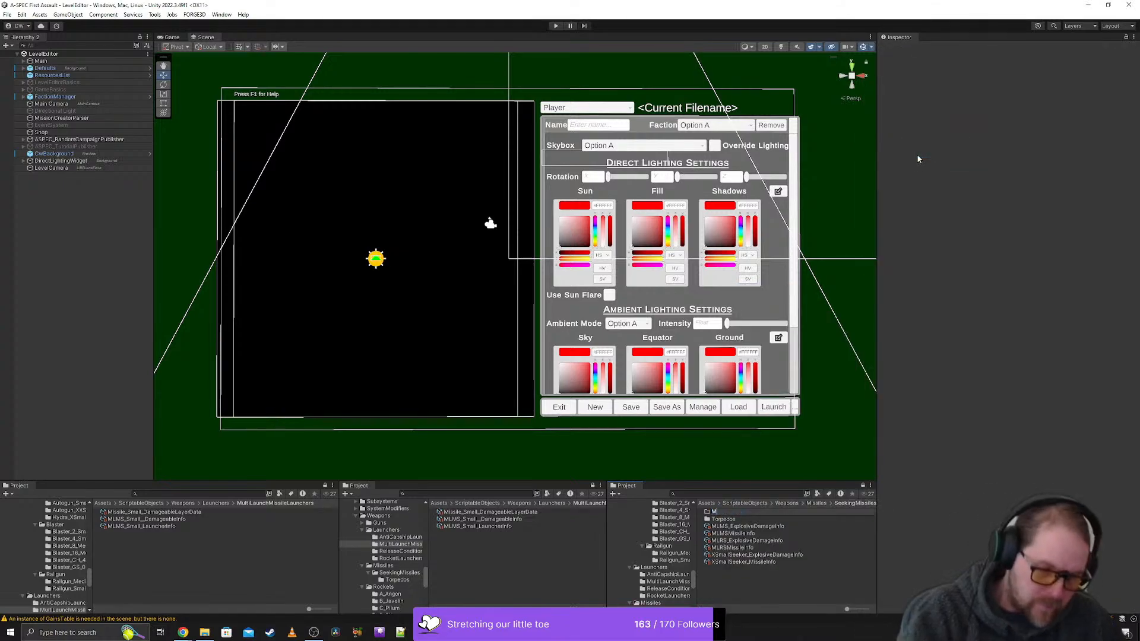
{"action": "type", "text": "ultiLaunch"}
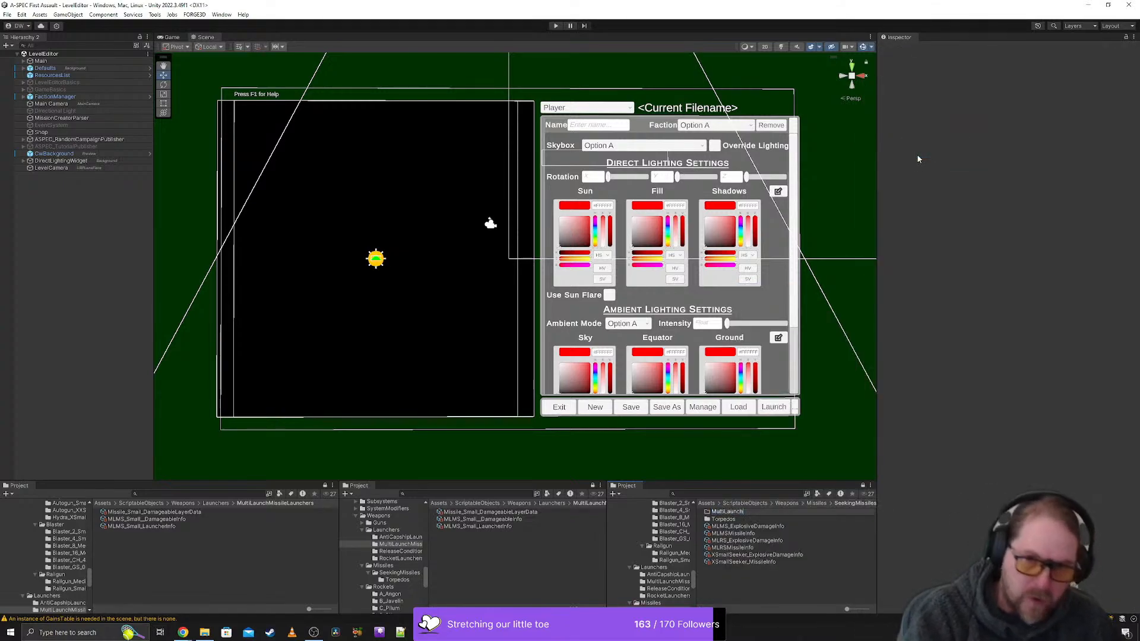
{"action": "type", "text": "Missiles"}
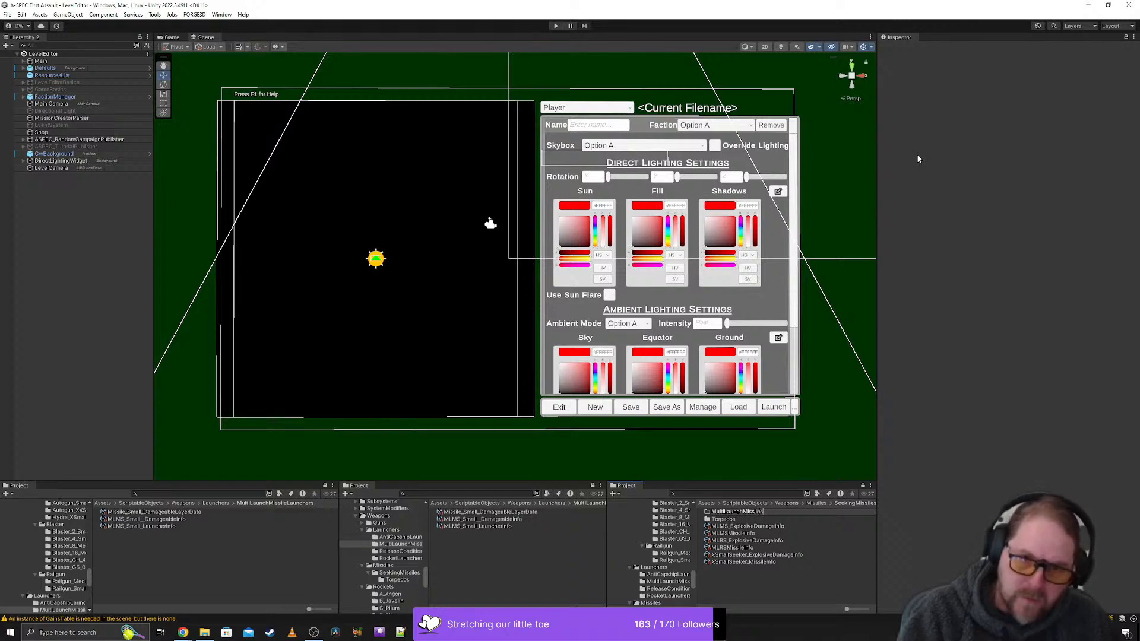
{"action": "key", "text": "Return"}
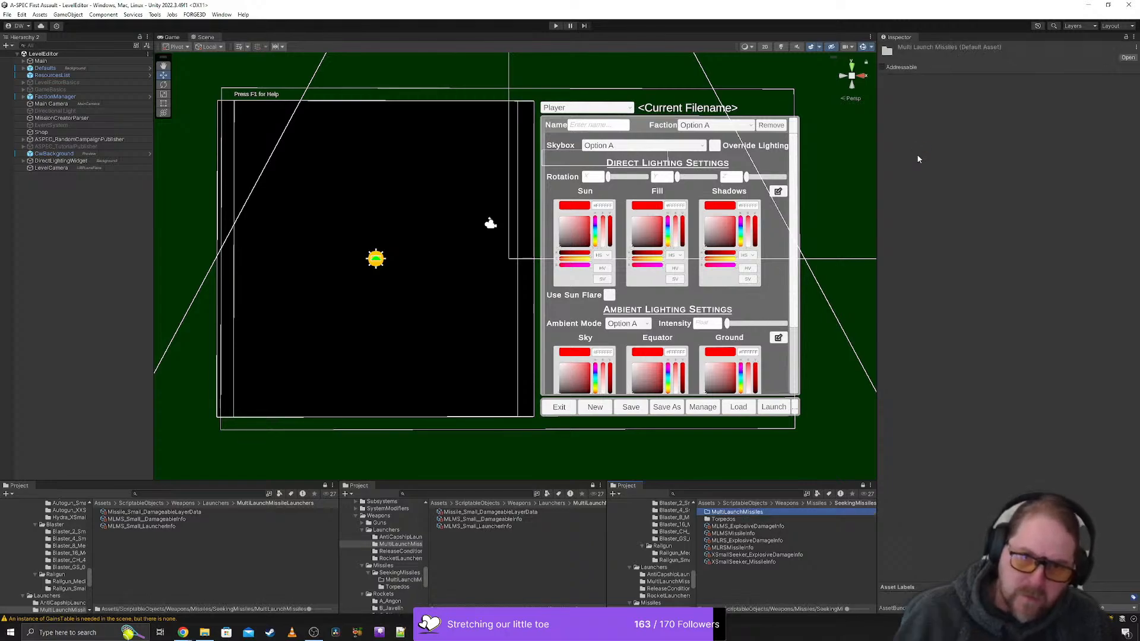
- Move the MLMS_ExplosiveDamageInfo and MLMSMissileInfo assets into the MultiLaunchMissiles folder and open that folder
{"action": "left_click", "coordinate": [747, 526]}
{"action": "left_click", "coordinate": [733, 534], "text": "ctrl"}
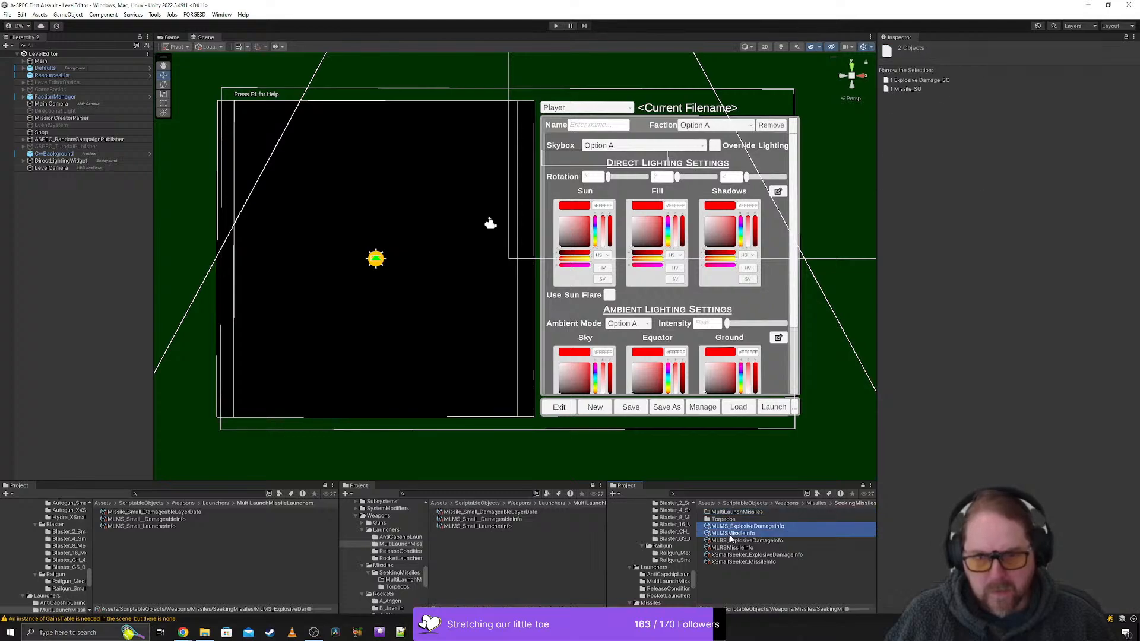
{"action": "left_click_drag", "start_coordinate": [727, 530], "coordinate": [727, 515]}
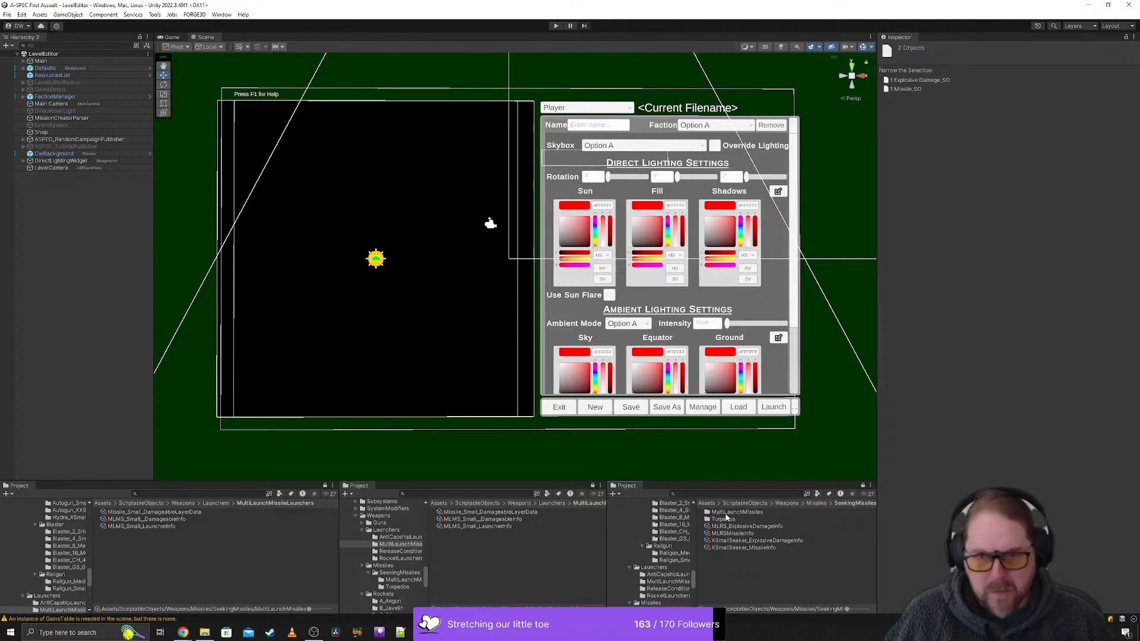
{"action": "double_click", "coordinate": [732, 514]}
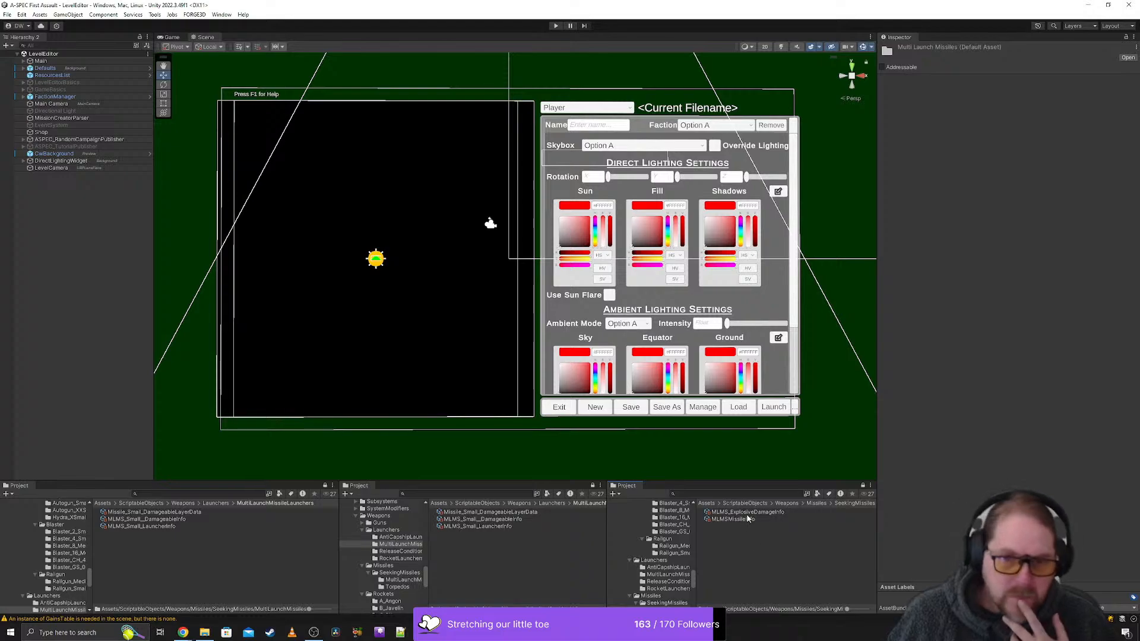
- Set the display name of the MLMSMissileInfo asset to MLMS
{"action": "left_click", "coordinate": [748, 513]}
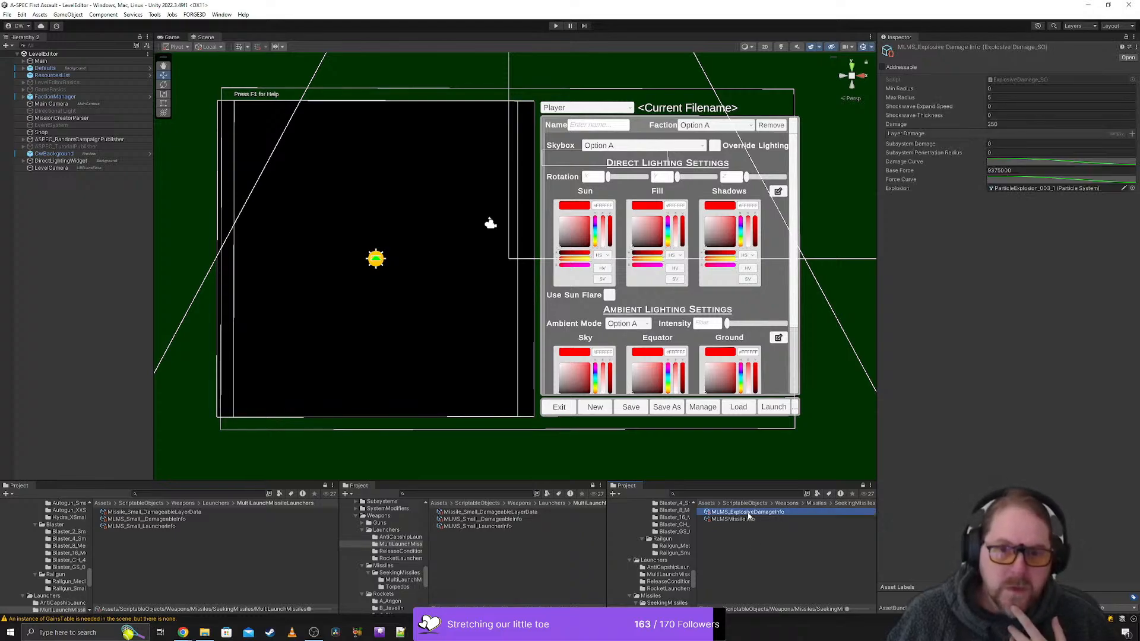
{"action": "left_click", "coordinate": [740, 520]}
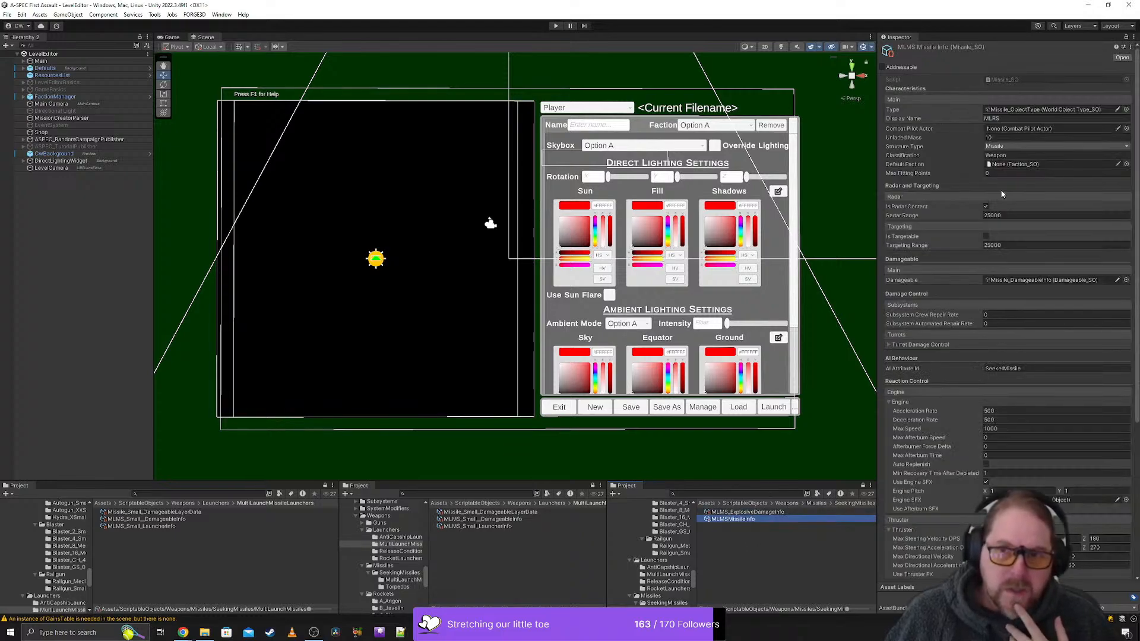
{"action": "left_click", "coordinate": [1003, 118]}
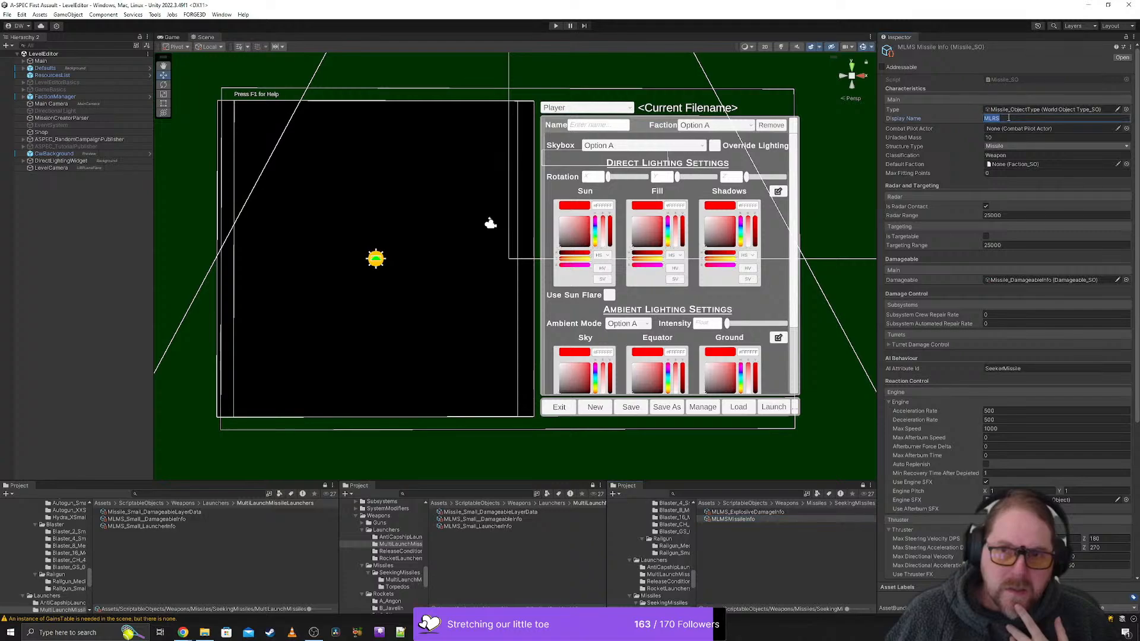
{"action": "key", "text": "Left"}
{"action": "key", "text": "BackSpace"}
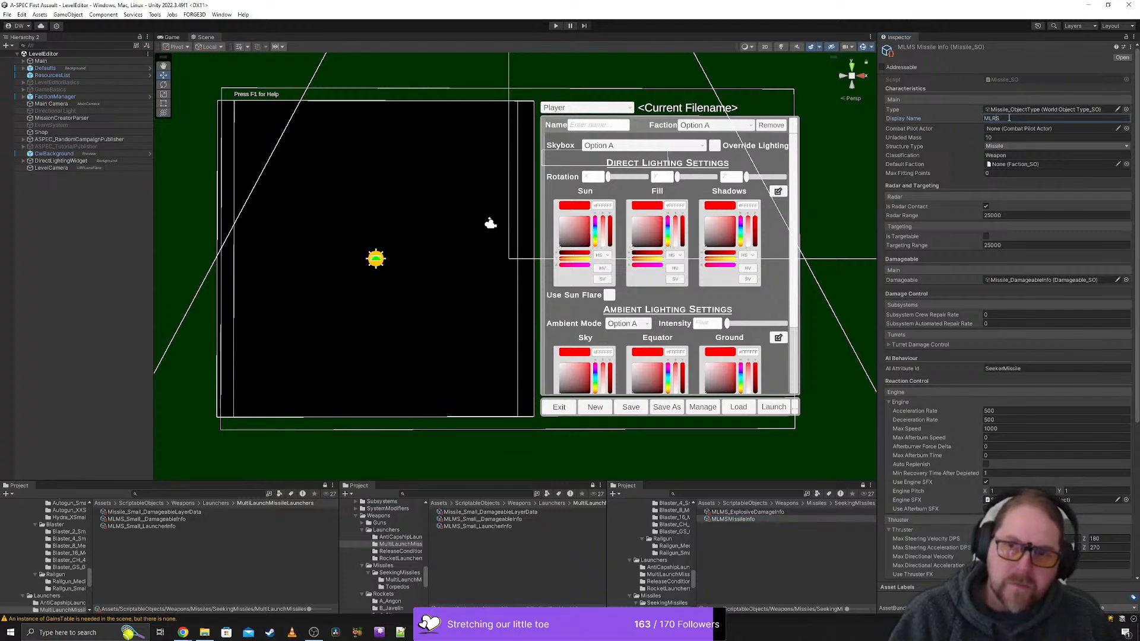
{"action": "type", "text": "M"}
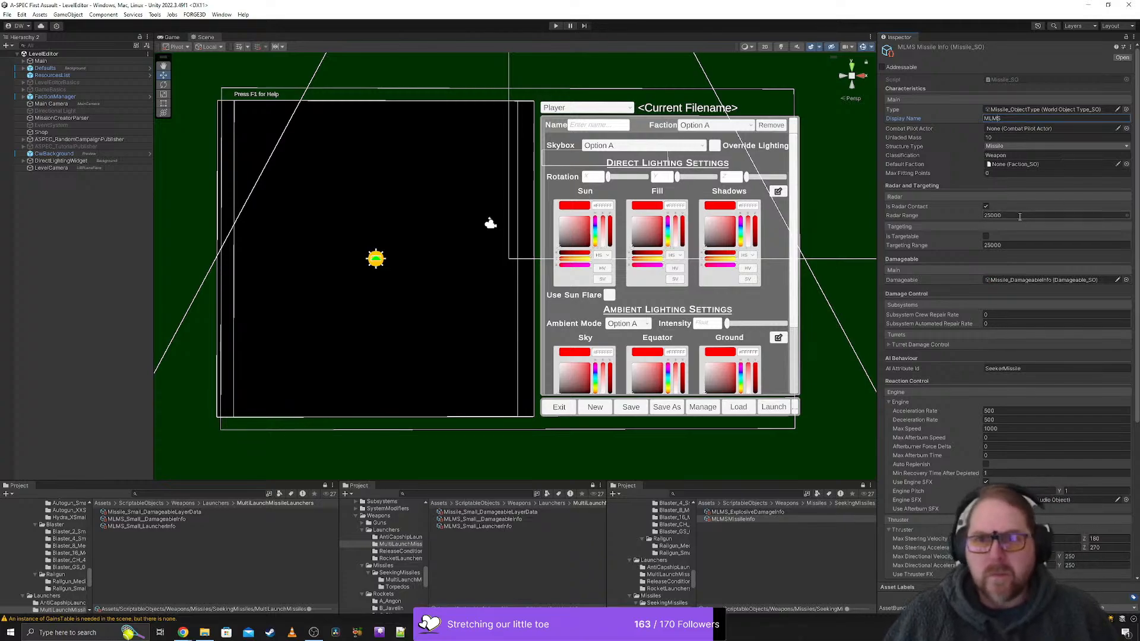
{"action": "scroll", "coordinate": [982, 379], "scroll_direction": "down", "scroll_amount": 5}
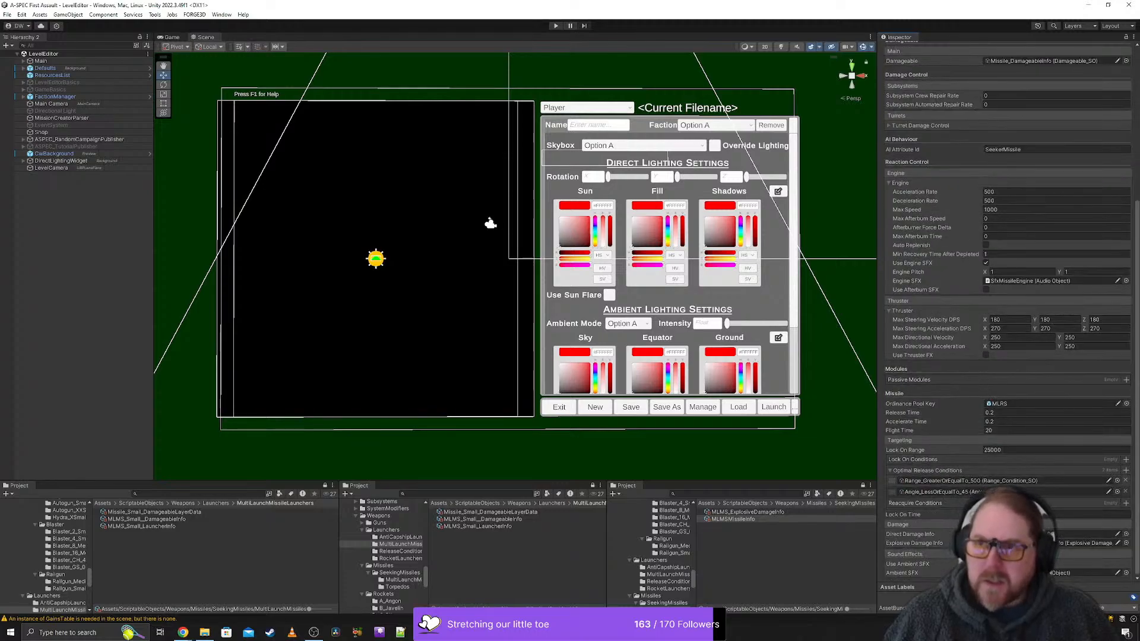
- Switch to Chrome, consult the MissileLaunchers sheet of the ASPEC Ship/Weapon Stats_2024 spreadsheet, and move its window clear of the Unity editor
{"action": "left_click", "coordinate": [183, 632]}
{"action": "left_click_drag", "start_coordinate": [436, 195], "coordinate": [313, 107]}
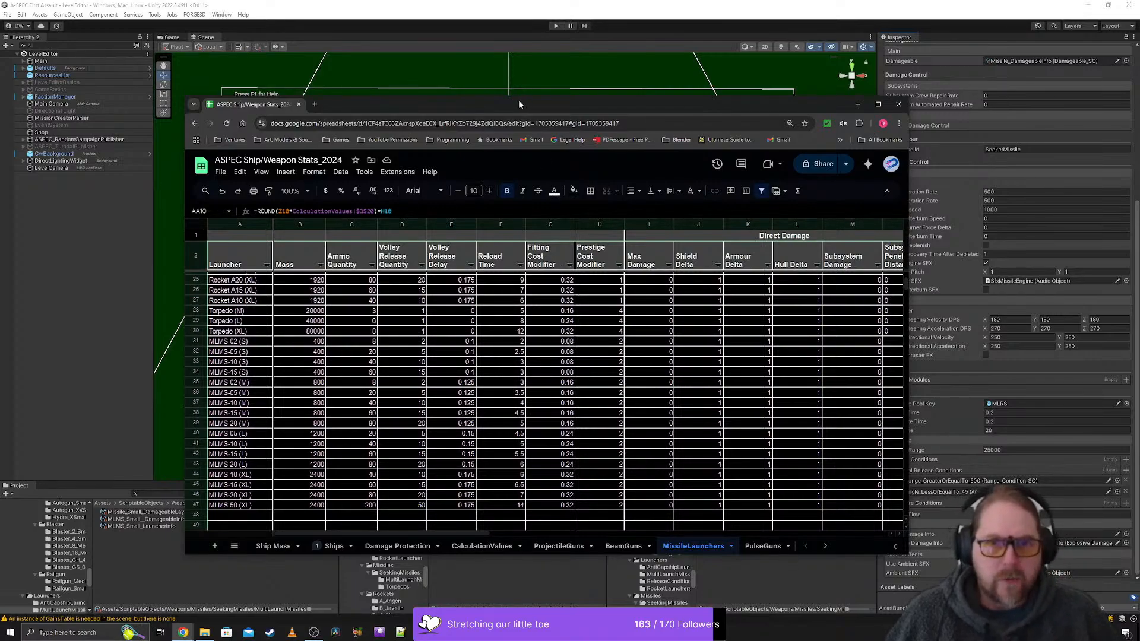
{"action": "left_click_drag", "start_coordinate": [518, 103], "coordinate": [1139, 110]}
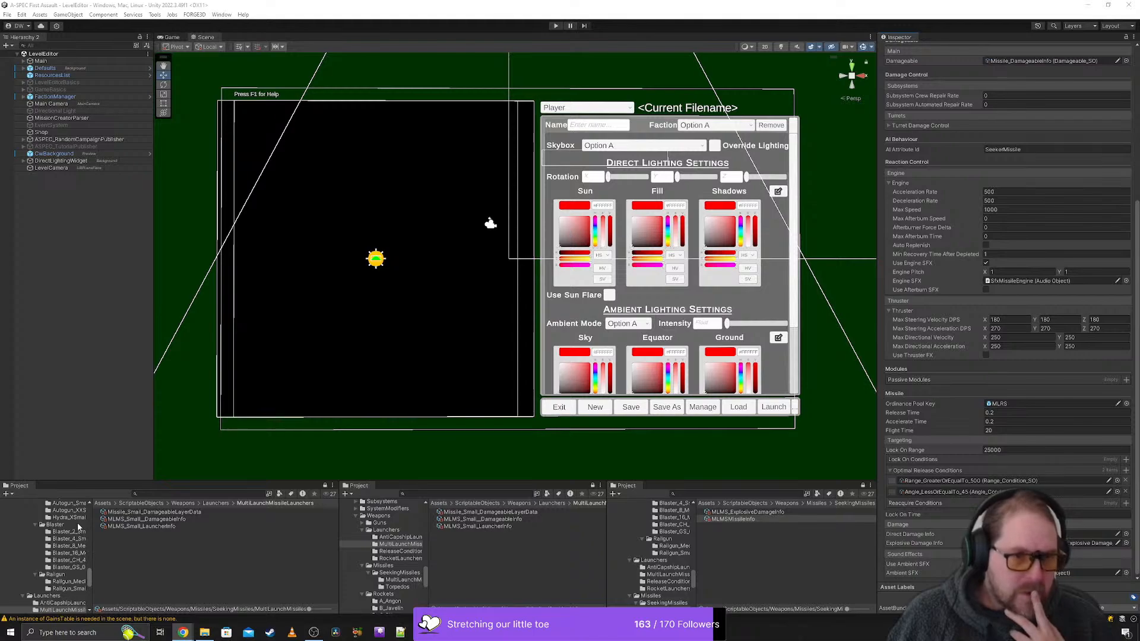
- Compare the contents and asset naming of the RocketLaunchers, MultiLaunchMissileLaunchers, ReleaseConditions and AntiCapshipLaunchers folders
{"action": "scroll", "coordinate": [70, 576], "scroll_direction": "down", "scroll_amount": 2}
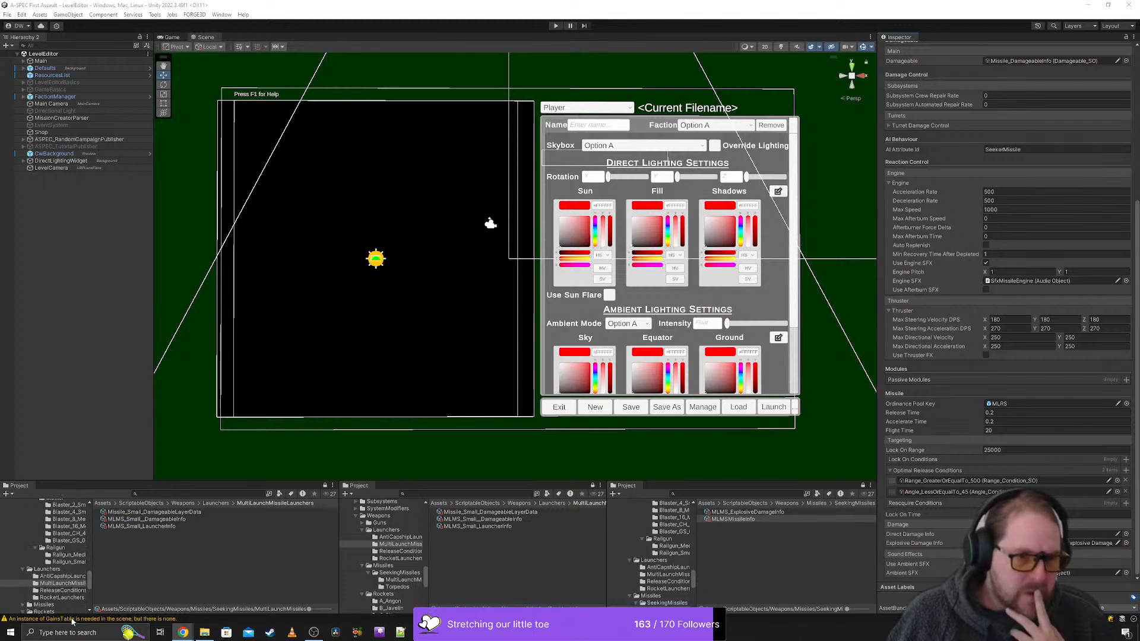
{"action": "left_click", "coordinate": [62, 597]}
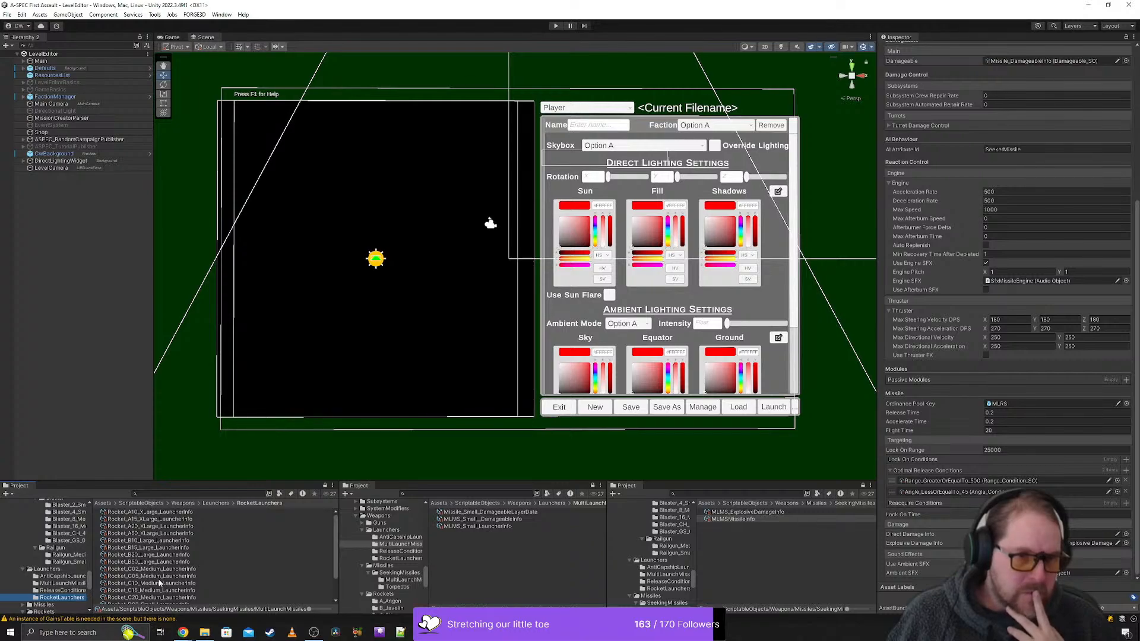
{"action": "left_click", "coordinate": [59, 585]}
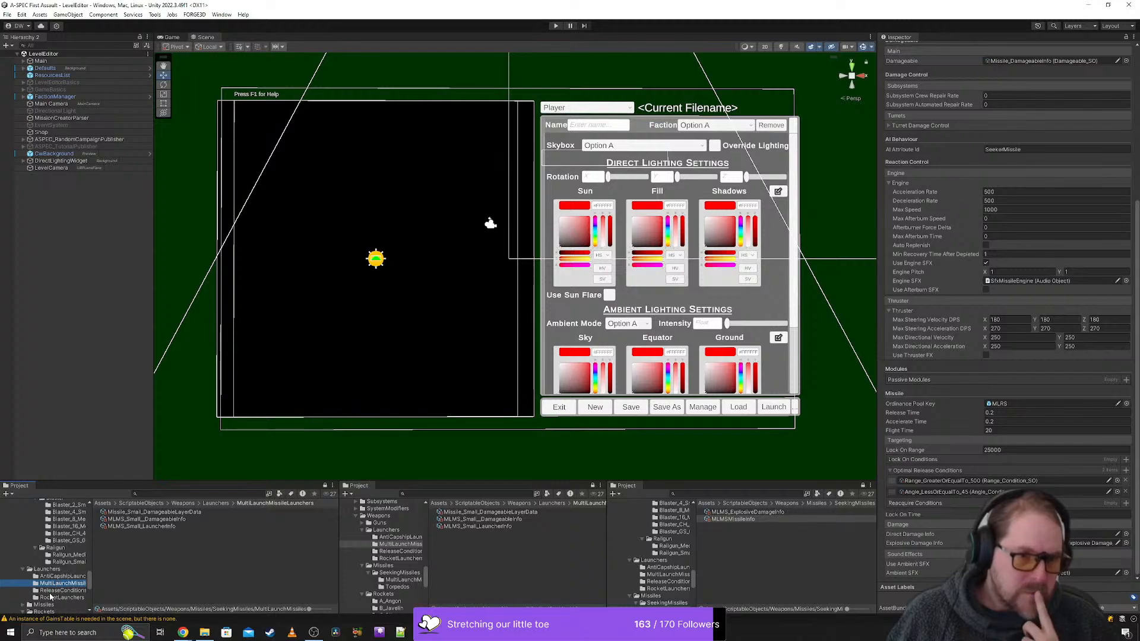
{"action": "left_click", "coordinate": [51, 592]}
{"action": "left_click", "coordinate": [59, 583]}
{"action": "left_click", "coordinate": [60, 577]}
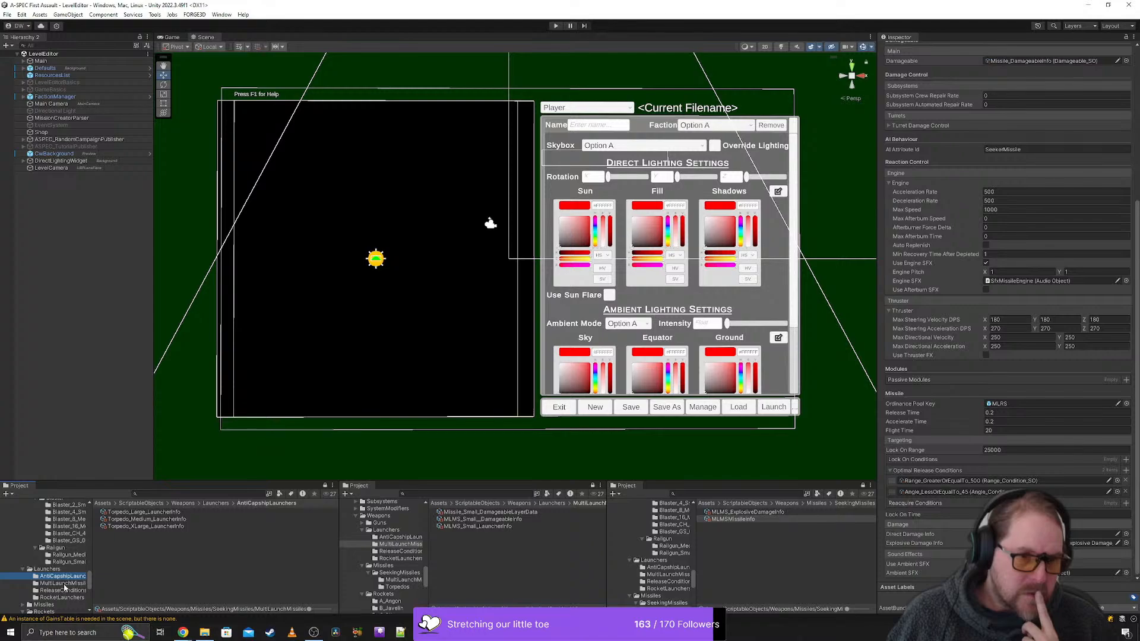
{"action": "left_click", "coordinate": [63, 584]}
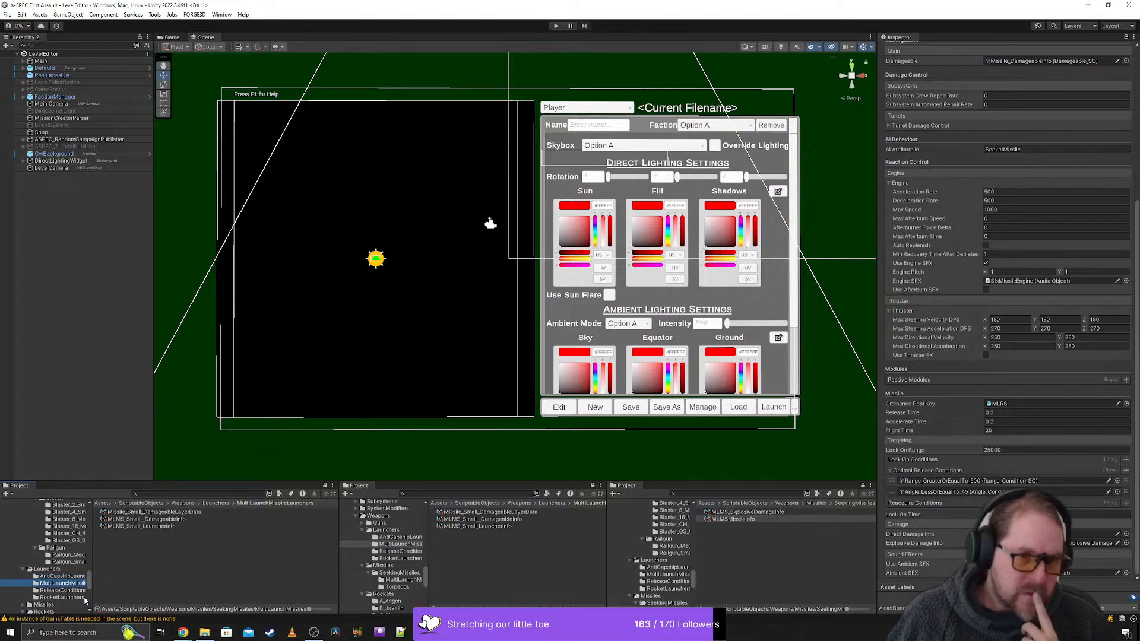
{"action": "left_click", "coordinate": [65, 598]}
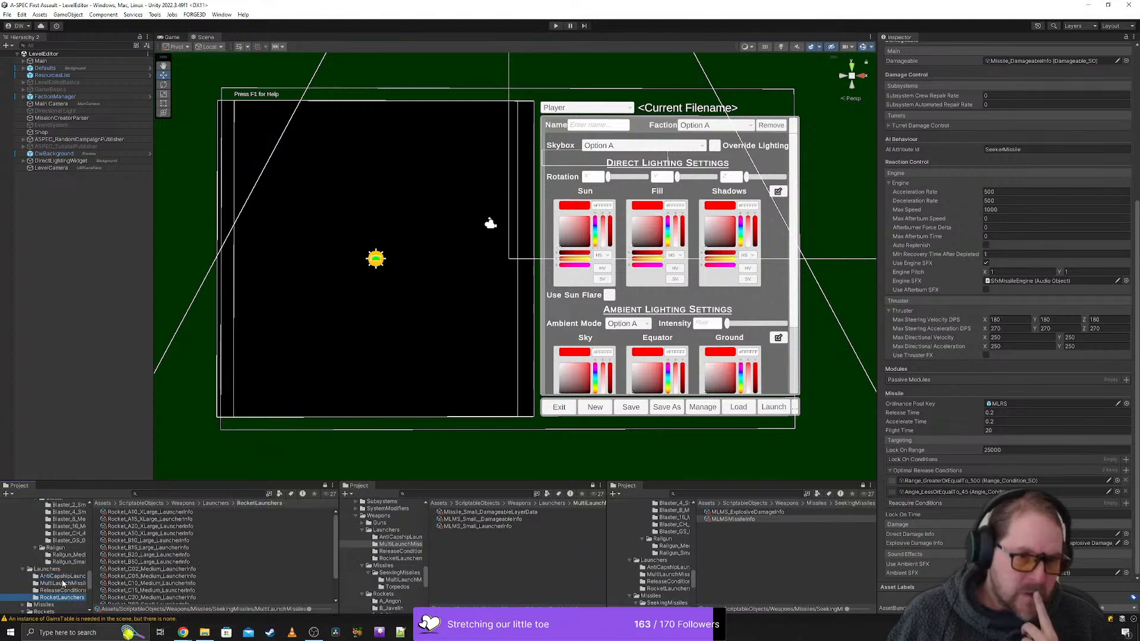
{"action": "left_click", "coordinate": [60, 578]}
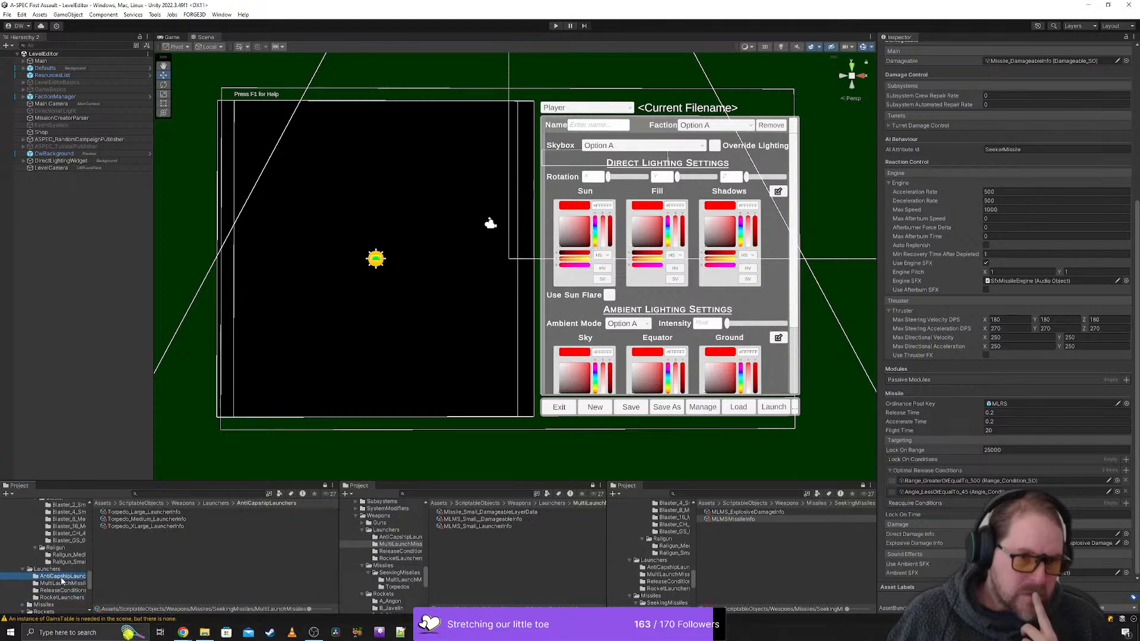
{"action": "left_click", "coordinate": [62, 598]}
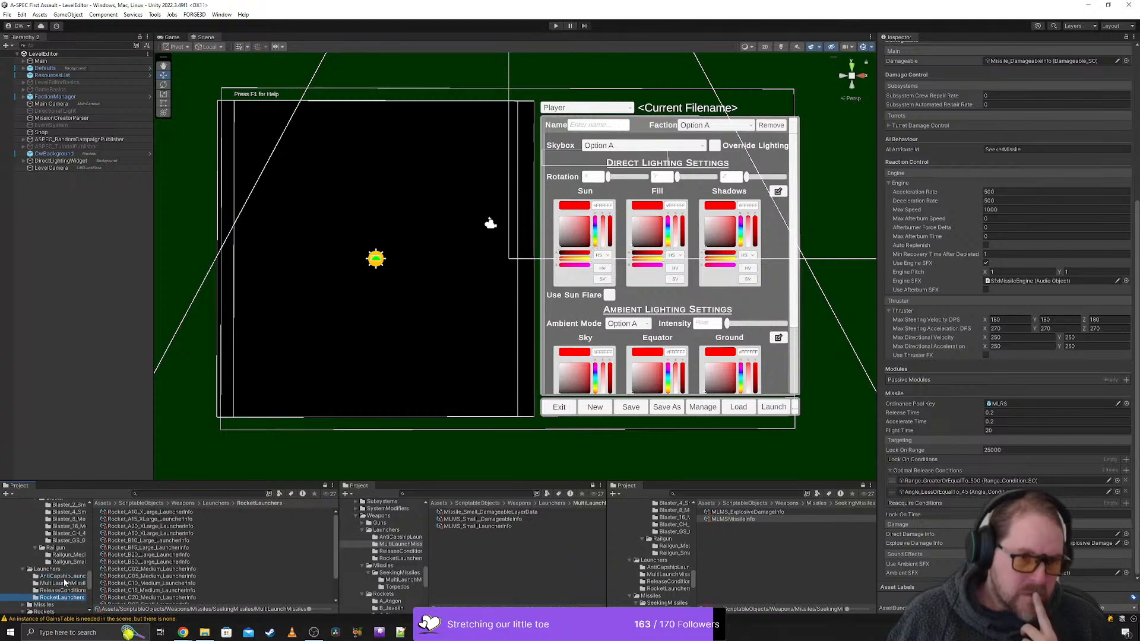
- Rename the small MLMS damageable asset in the MultiLaunchMissileLaunchers folder as MLMS_02_Small__DamageableInfo
{"action": "left_click", "coordinate": [63, 577]}
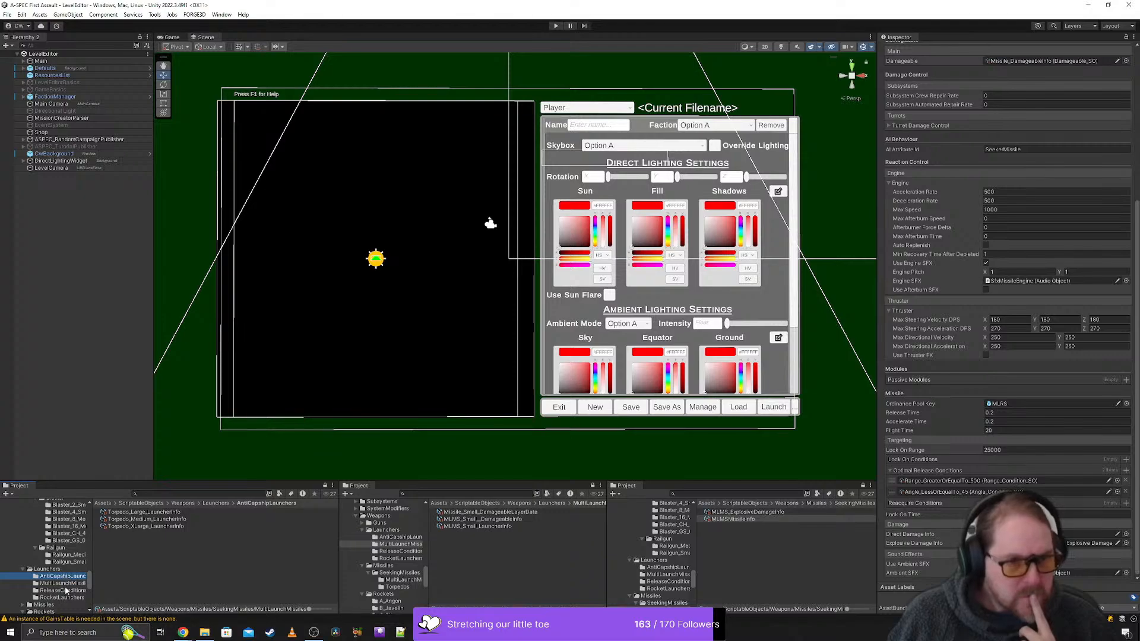
{"action": "left_click", "coordinate": [63, 584]}
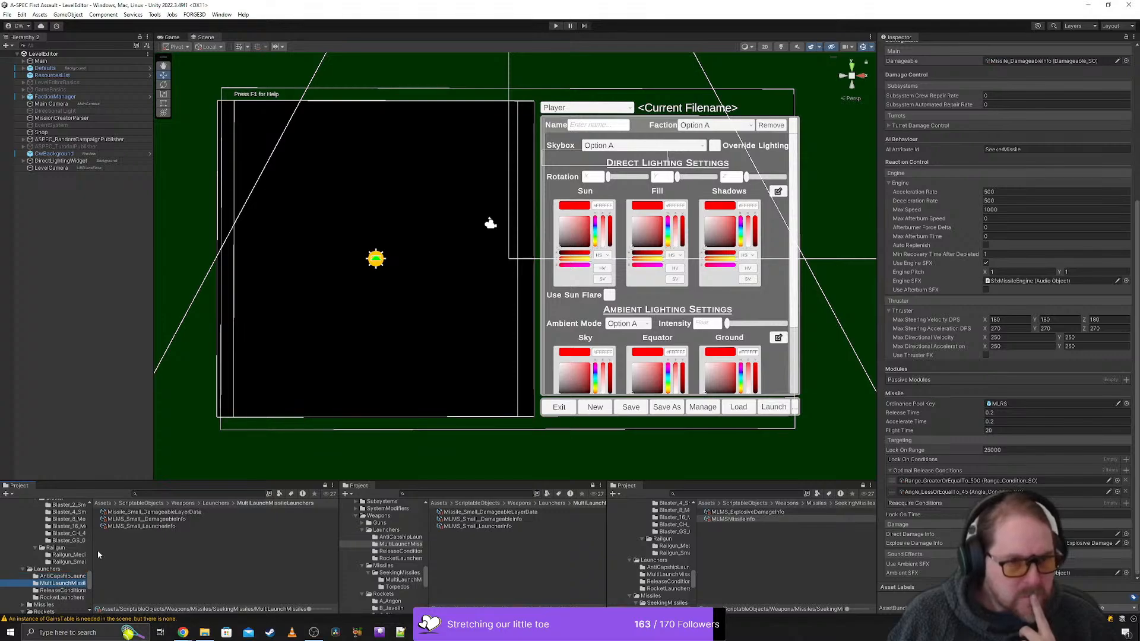
{"action": "left_click", "coordinate": [128, 520]}
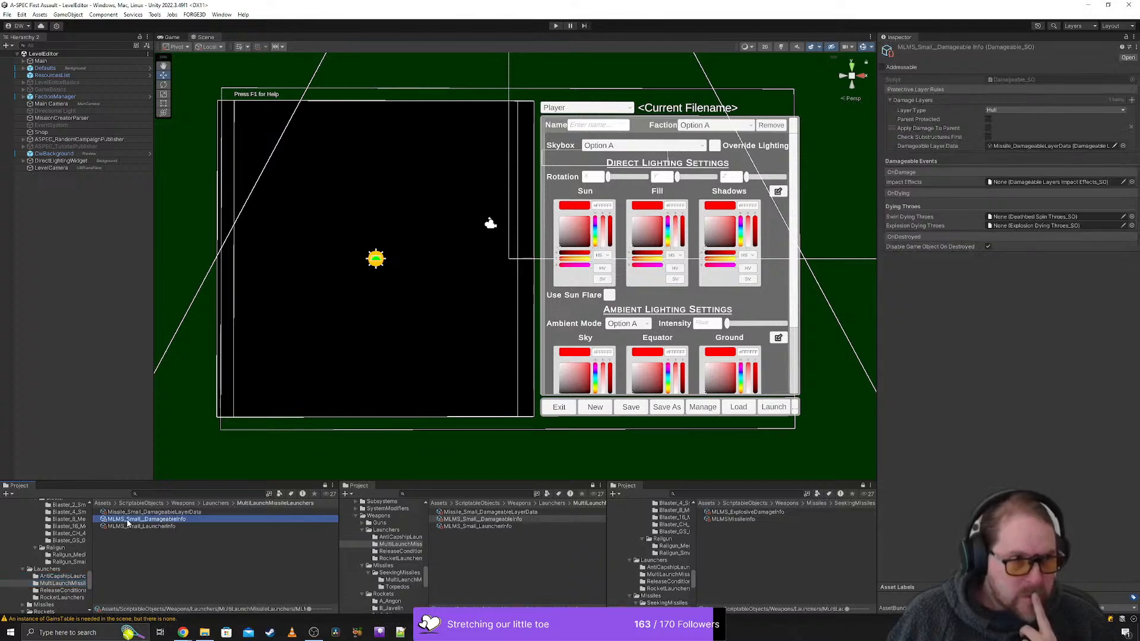
{"action": "left_click", "coordinate": [127, 520]}
{"action": "type", "text": "02"}
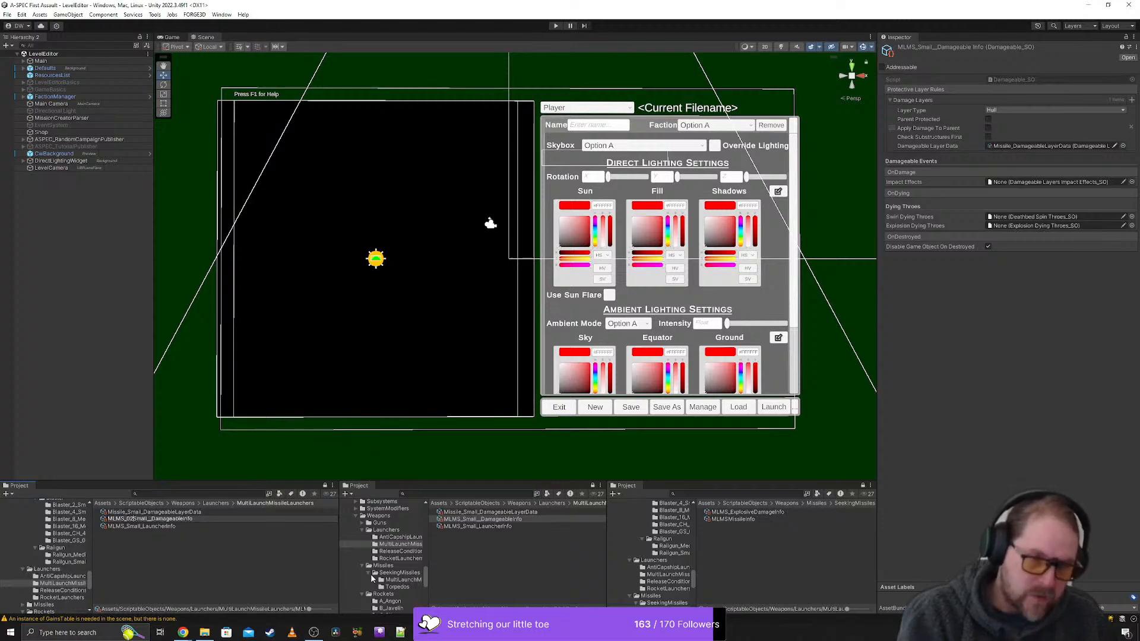
{"action": "type", "text": "_"}
{"action": "key", "text": "Return"}
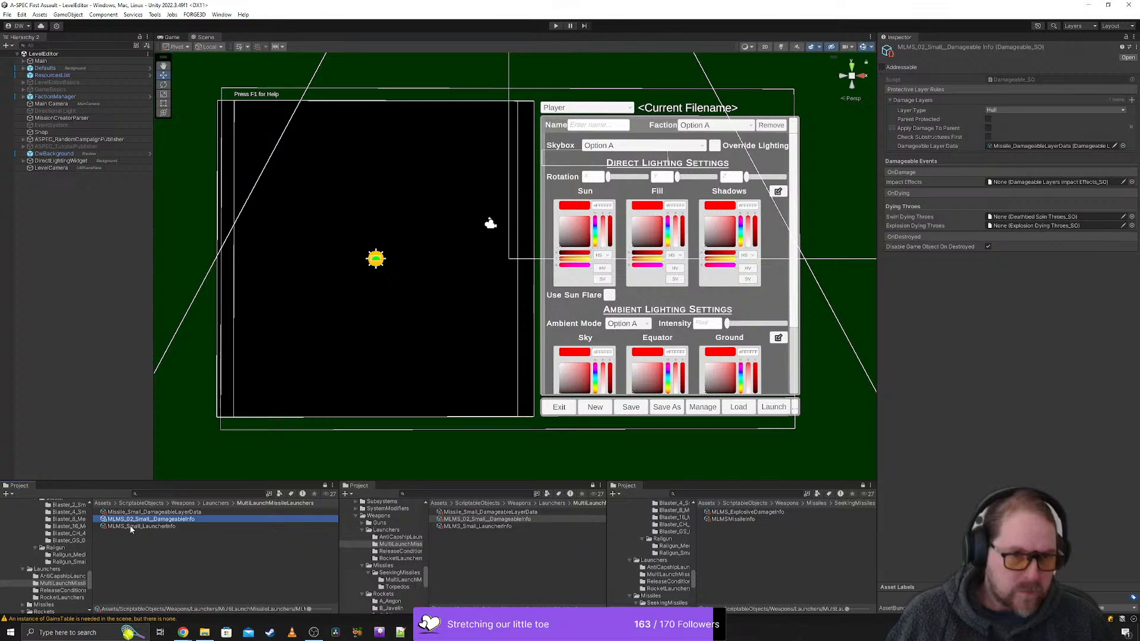
- Rename the damageable asset as MLMS_Small_DamageableInfo, without the 02 number and the doubled underscore
{"action": "left_click", "coordinate": [152, 519]}
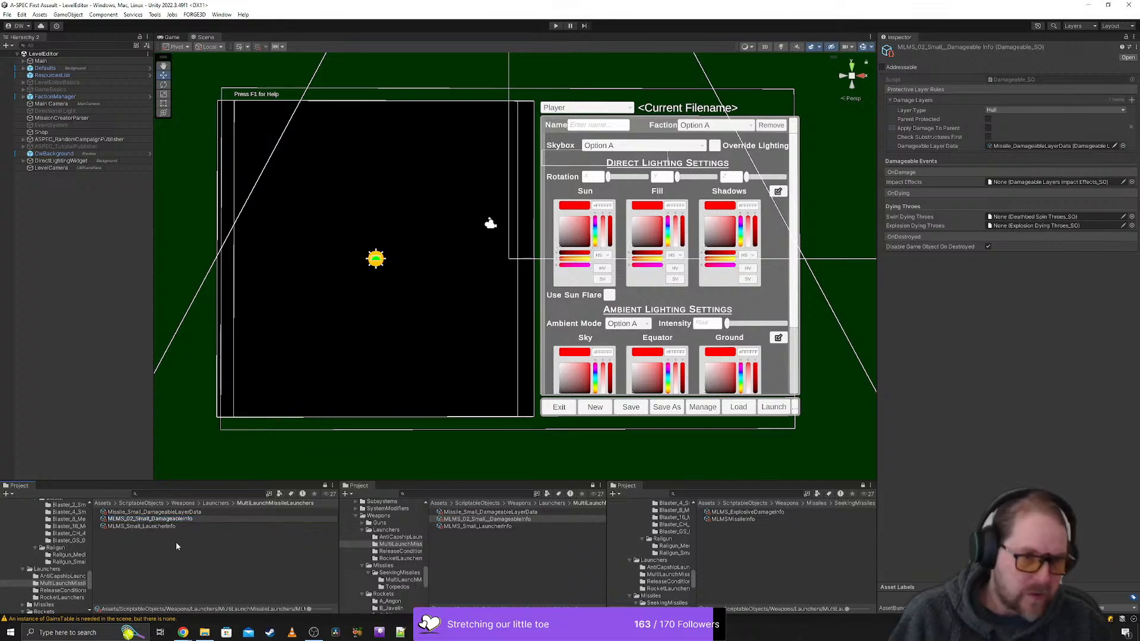
{"action": "key", "text": "BackSpace"}
{"action": "key", "text": "BackSpace"}
{"action": "key", "text": "BackSpace"}
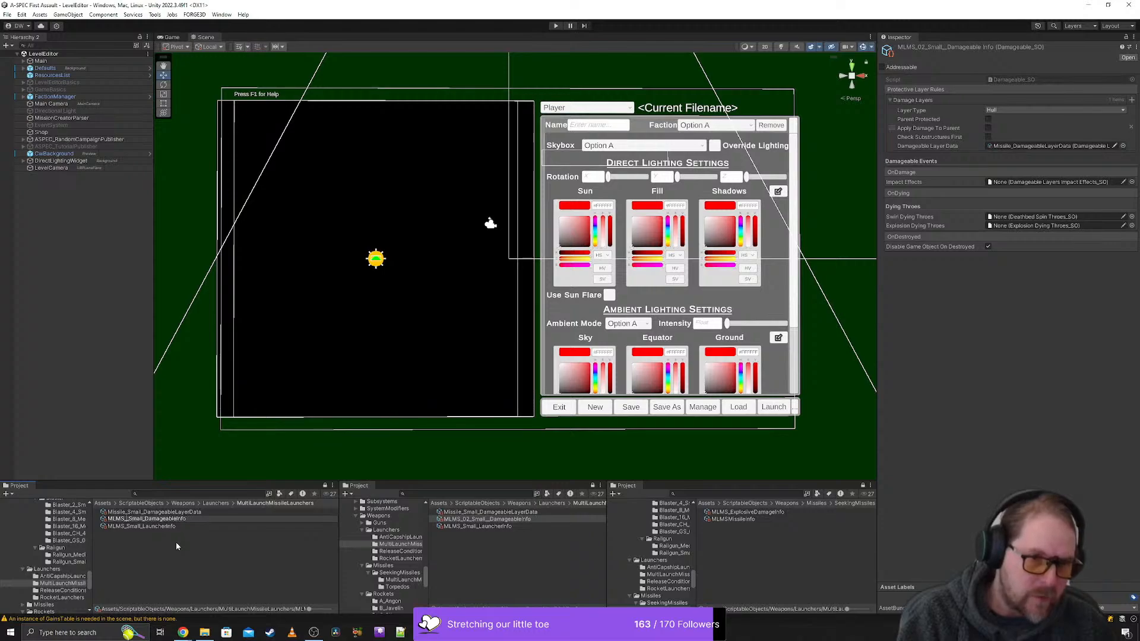
{"action": "key", "text": "Return"}
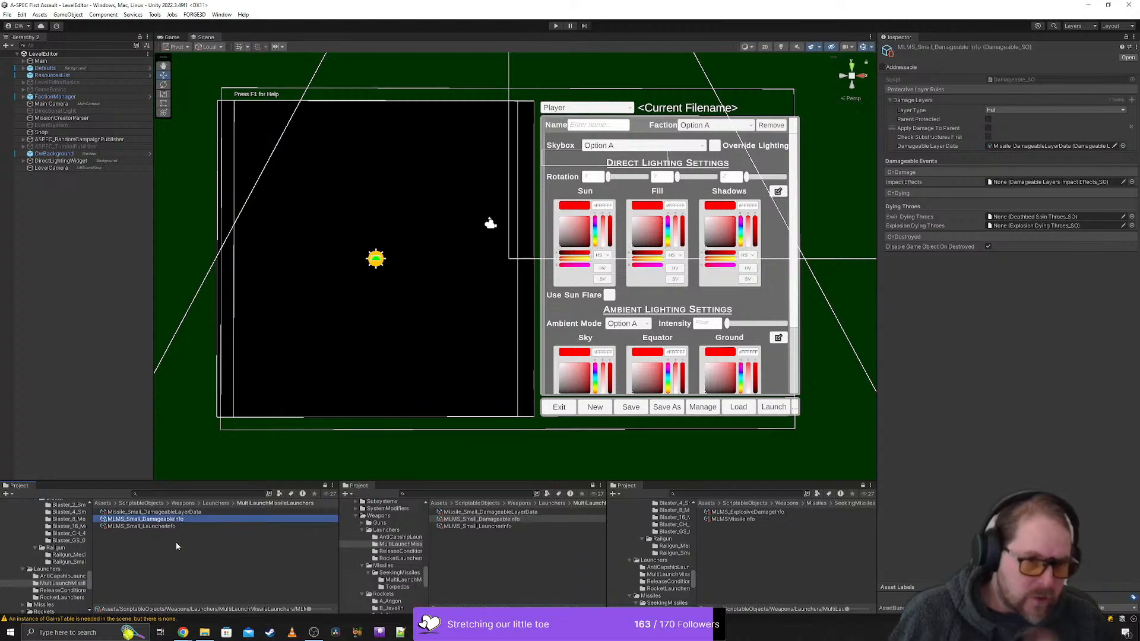
- Rename the small MLMS launcher asset as MLMS_02_Small_LauncherInfo
{"action": "left_click", "coordinate": [126, 526]}
{"action": "left_click", "coordinate": [127, 527]}
{"action": "left_click", "coordinate": [126, 526]}
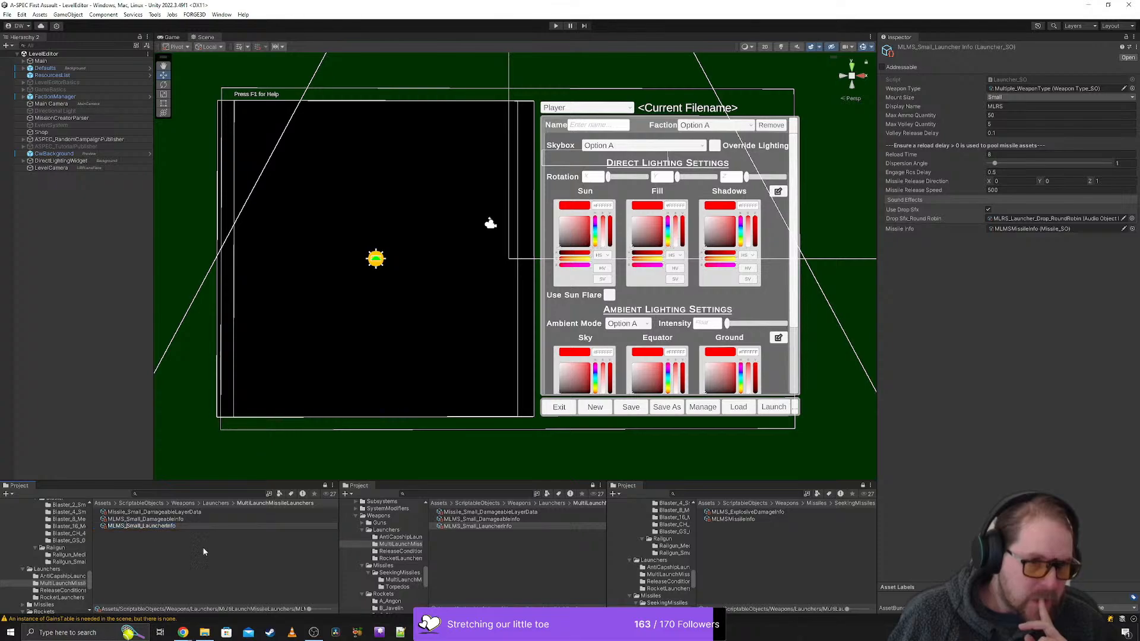
{"action": "type", "text": "02_"}
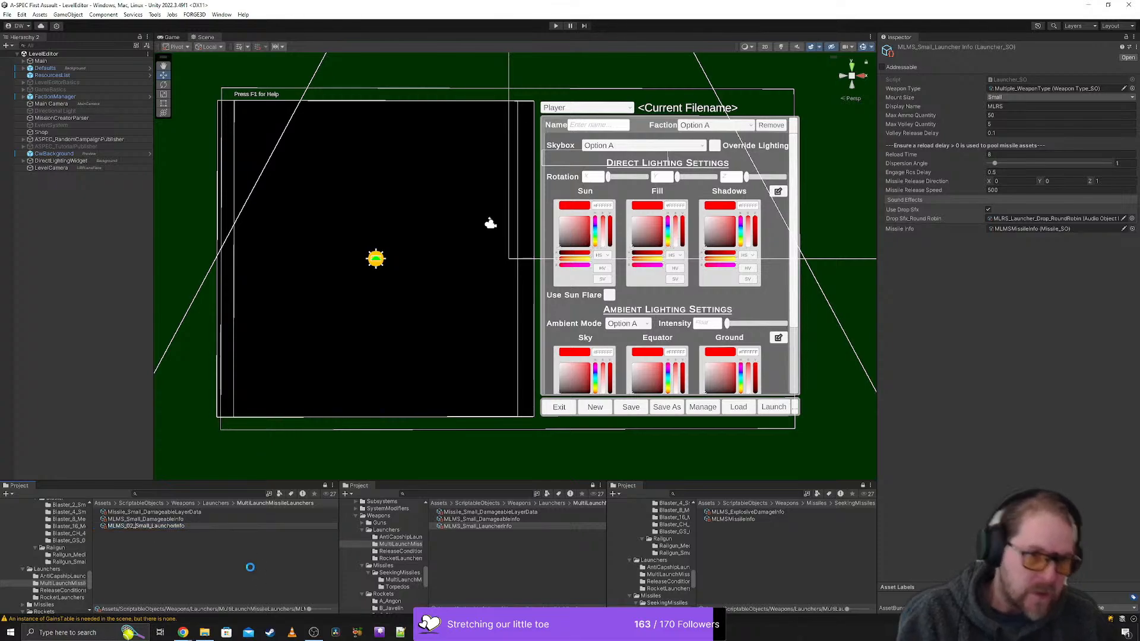
{"action": "key", "text": "Return"}
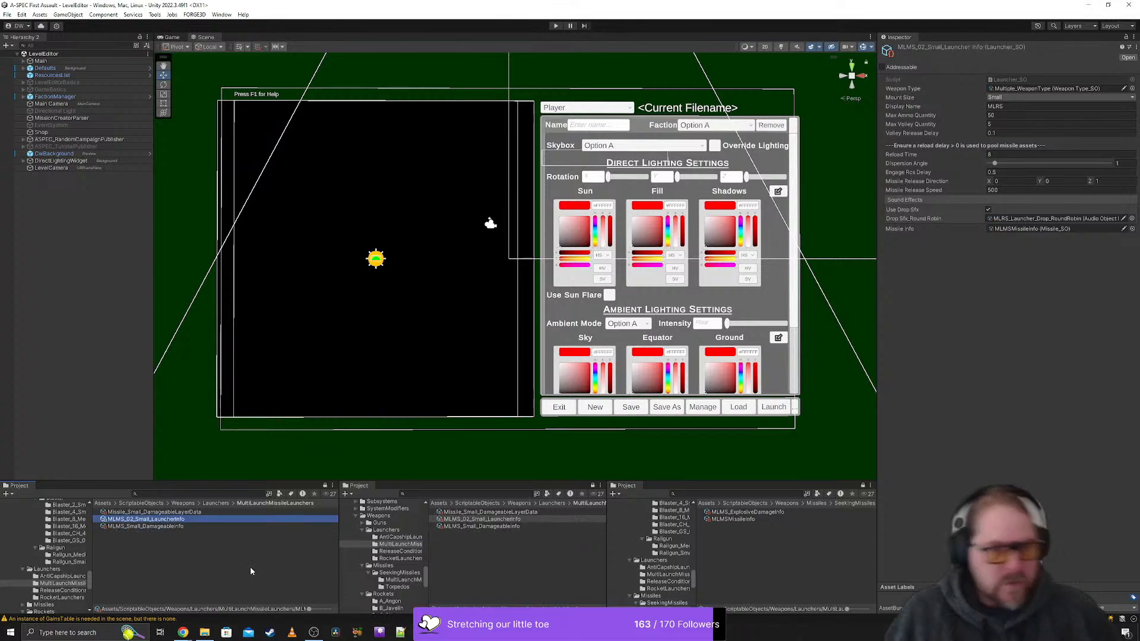
- Check the settings and references of the damageable layer data, launcher and damageable assets in the MultiLaunchMissileLaunchers folder
{"action": "left_click", "coordinate": [154, 529]}
{"action": "left_click", "coordinate": [158, 520]}
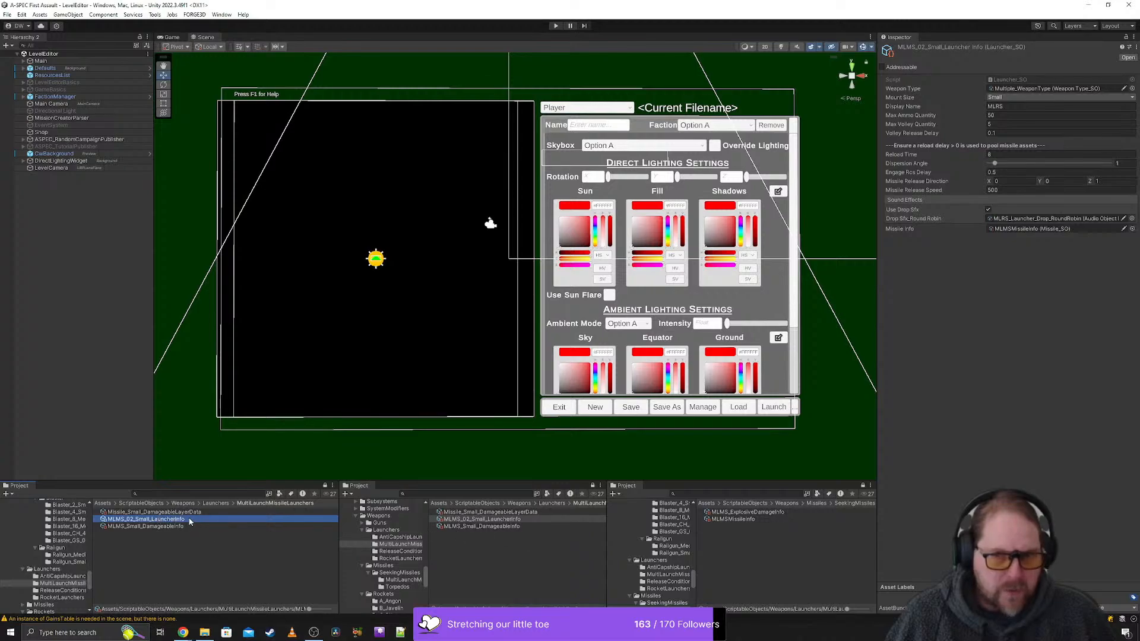
{"action": "left_click", "coordinate": [166, 513]}
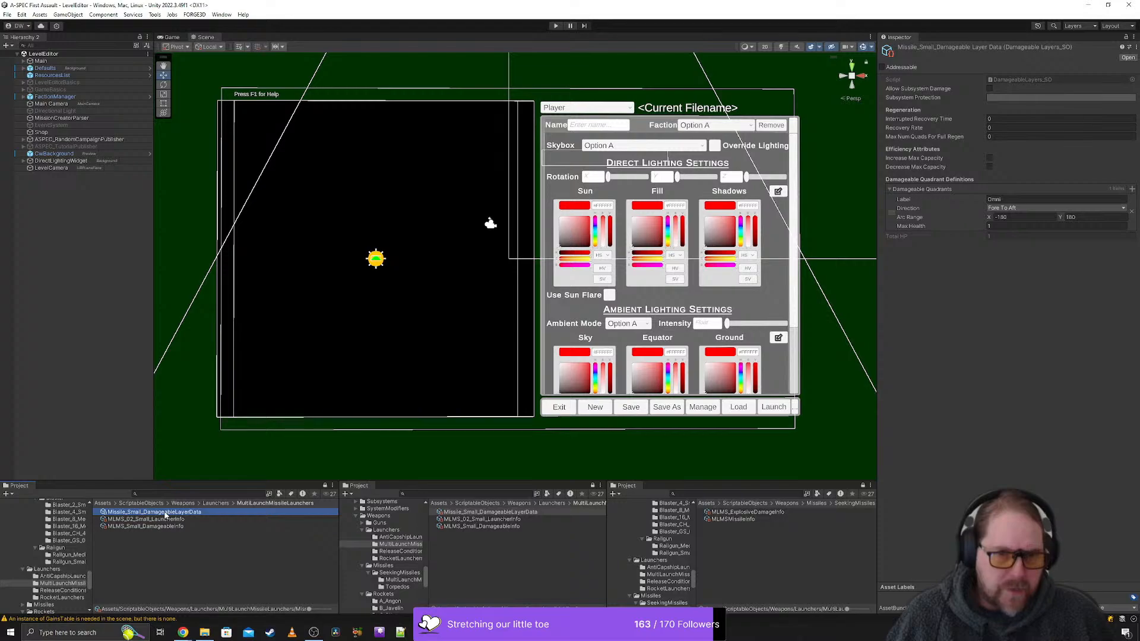
{"action": "left_click", "coordinate": [165, 520]}
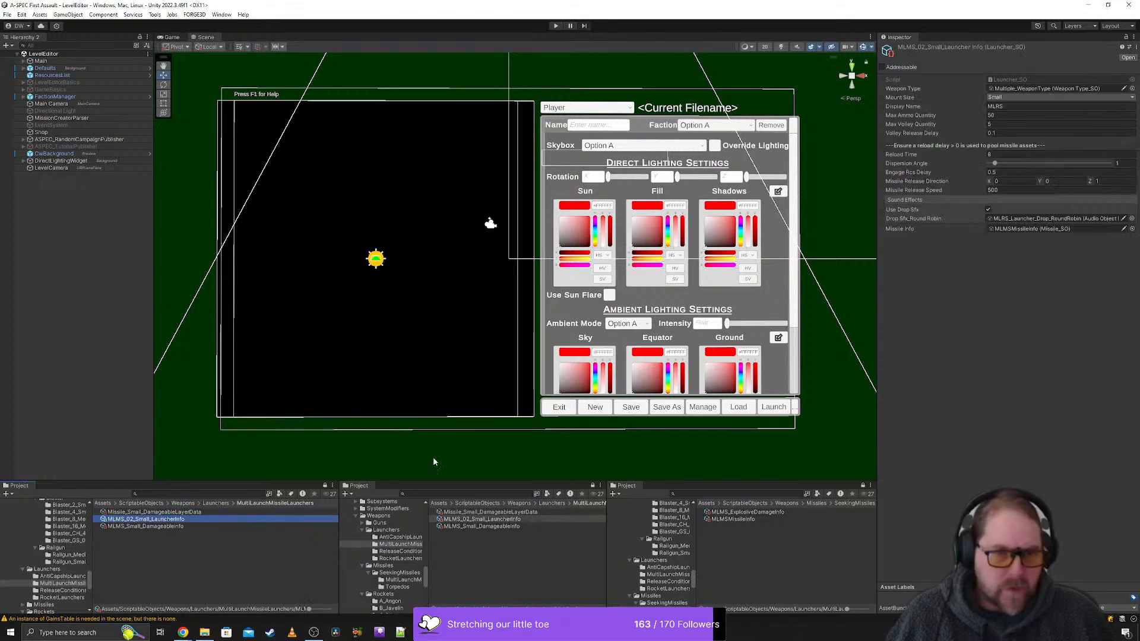
{"action": "left_click", "coordinate": [1033, 229]}
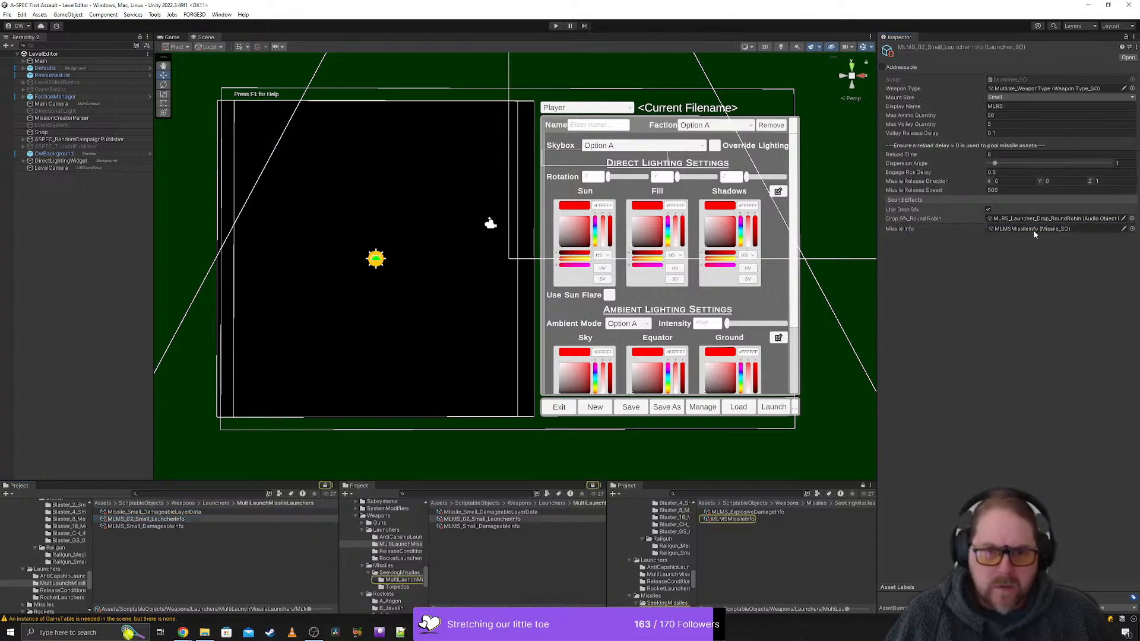
{"action": "left_click", "coordinate": [180, 527]}
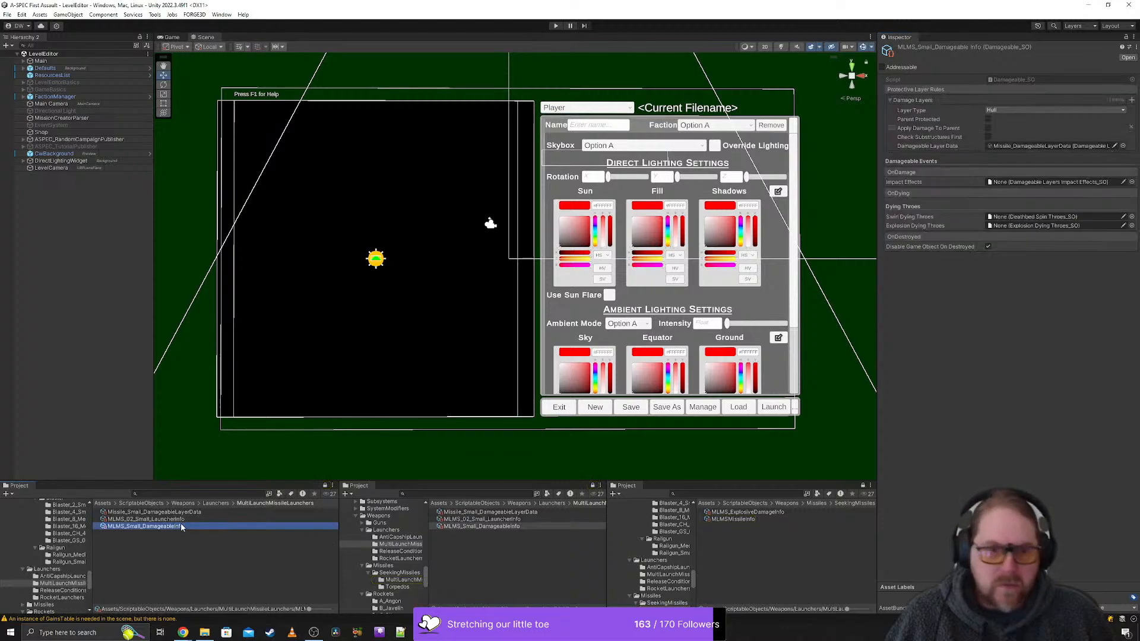
{"action": "left_click", "coordinate": [174, 520]}
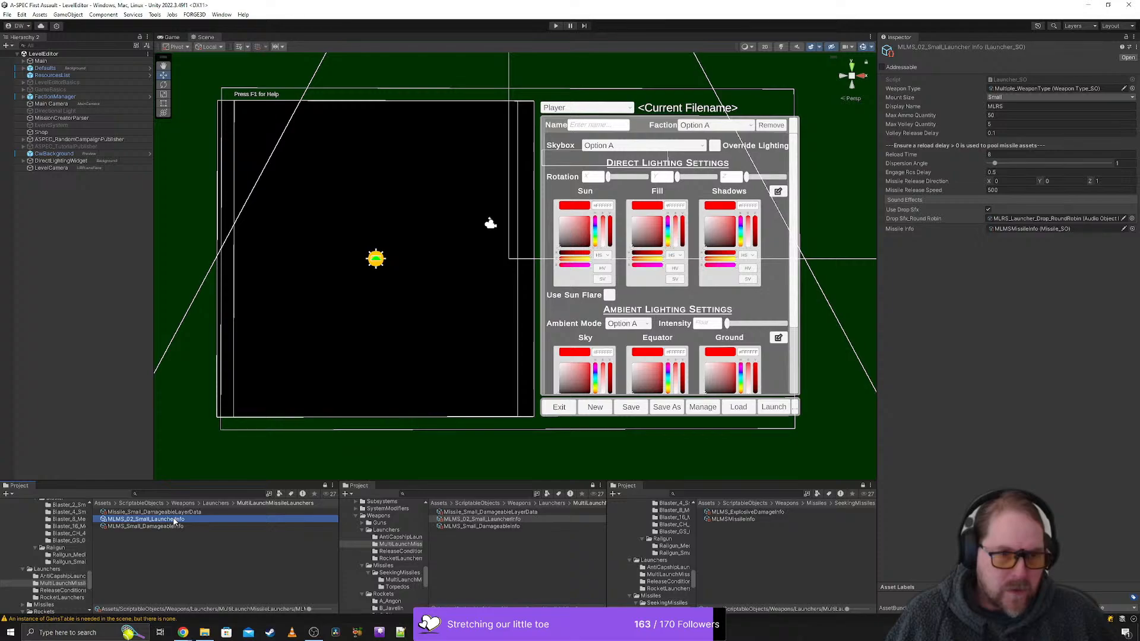
- Open the missile asset linked to the launcher, review its settings and locate its assigned damageable asset in the project folders
{"action": "left_click", "coordinate": [483, 519]}
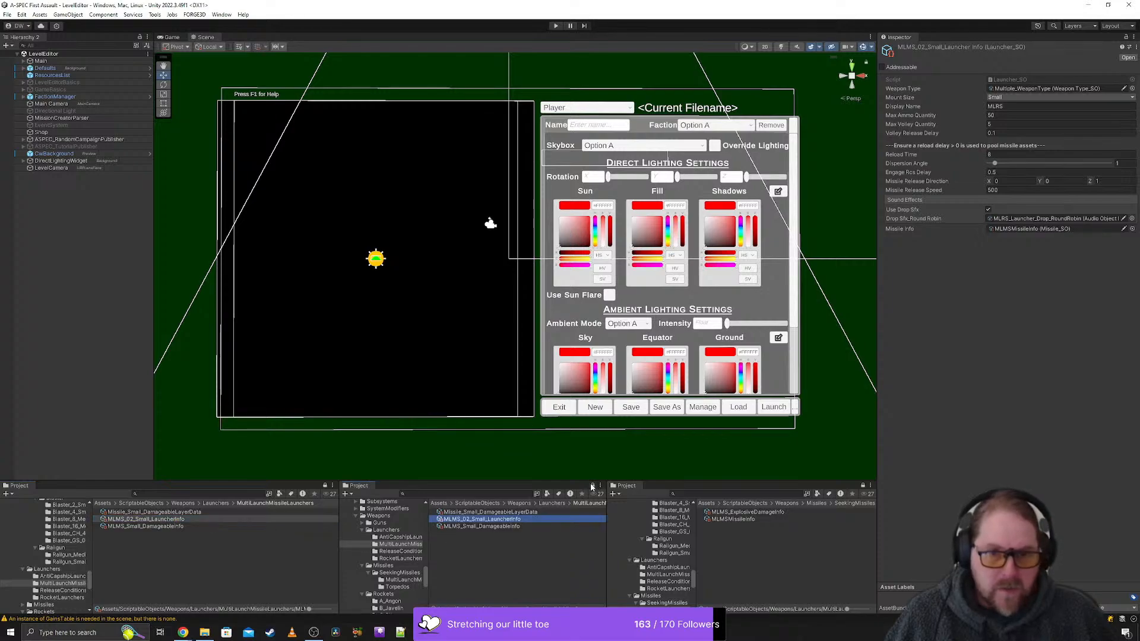
{"action": "left_click", "coordinate": [1009, 229]}
{"action": "left_click", "coordinate": [473, 521]}
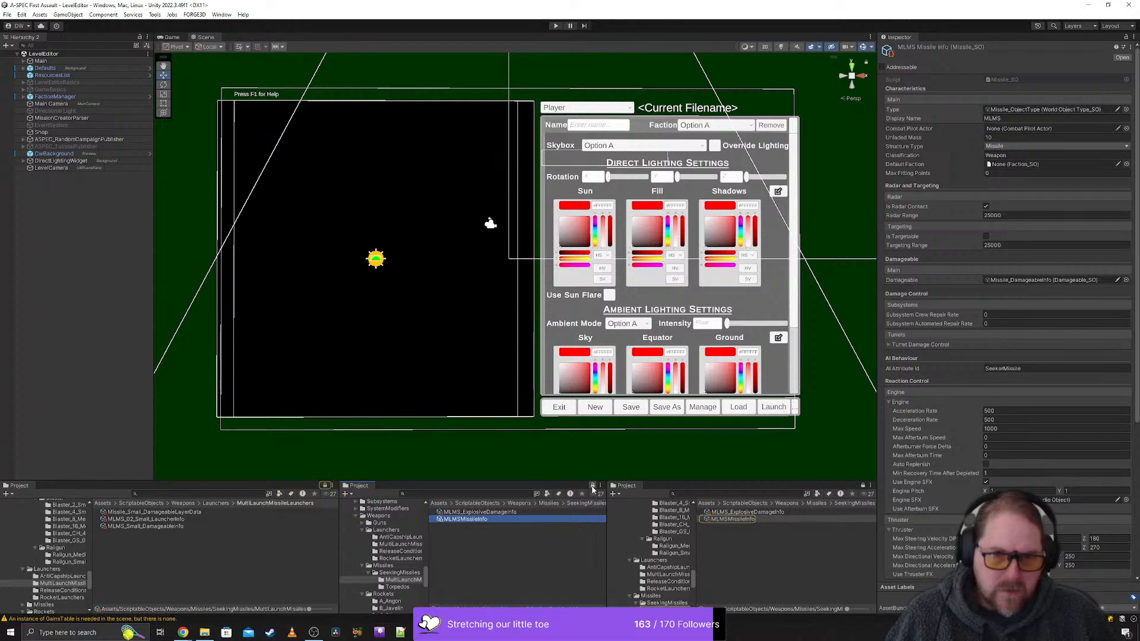
{"action": "scroll", "coordinate": [965, 444], "scroll_direction": "down", "scroll_amount": 6}
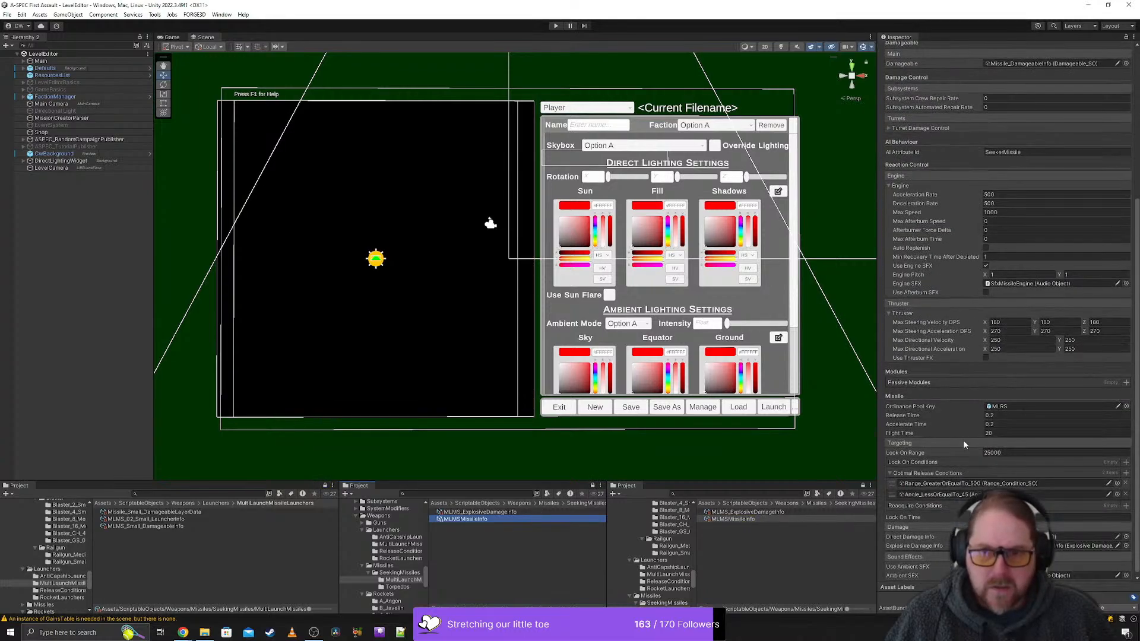
{"action": "scroll", "coordinate": [964, 444], "scroll_direction": "down", "scroll_amount": 1}
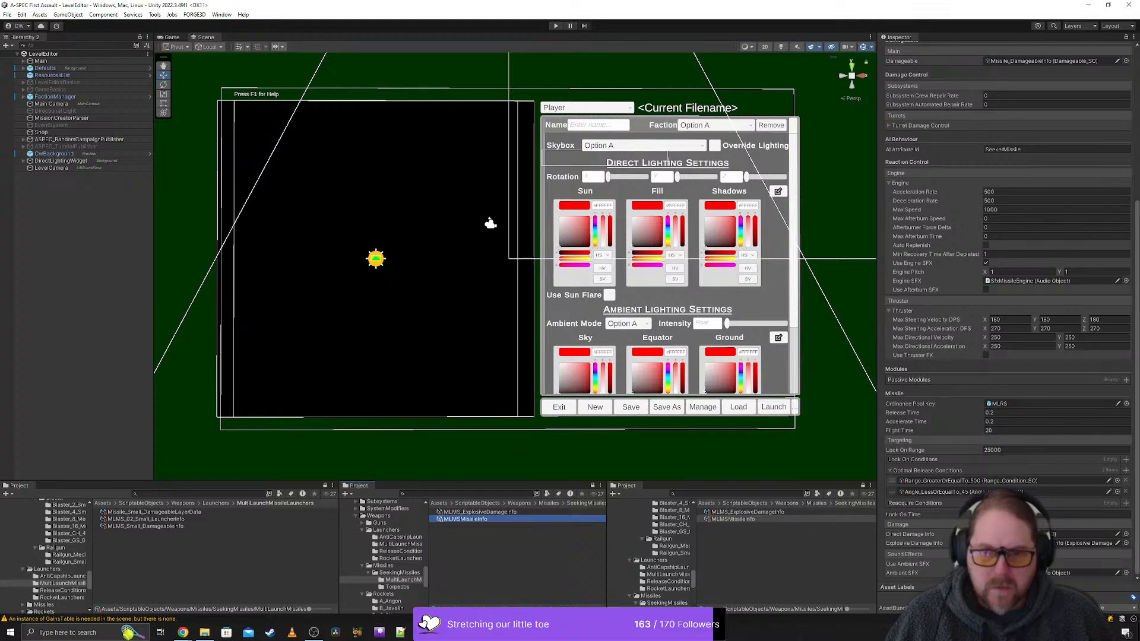
{"action": "scroll", "coordinate": [1009, 312], "scroll_direction": "up", "scroll_amount": 6}
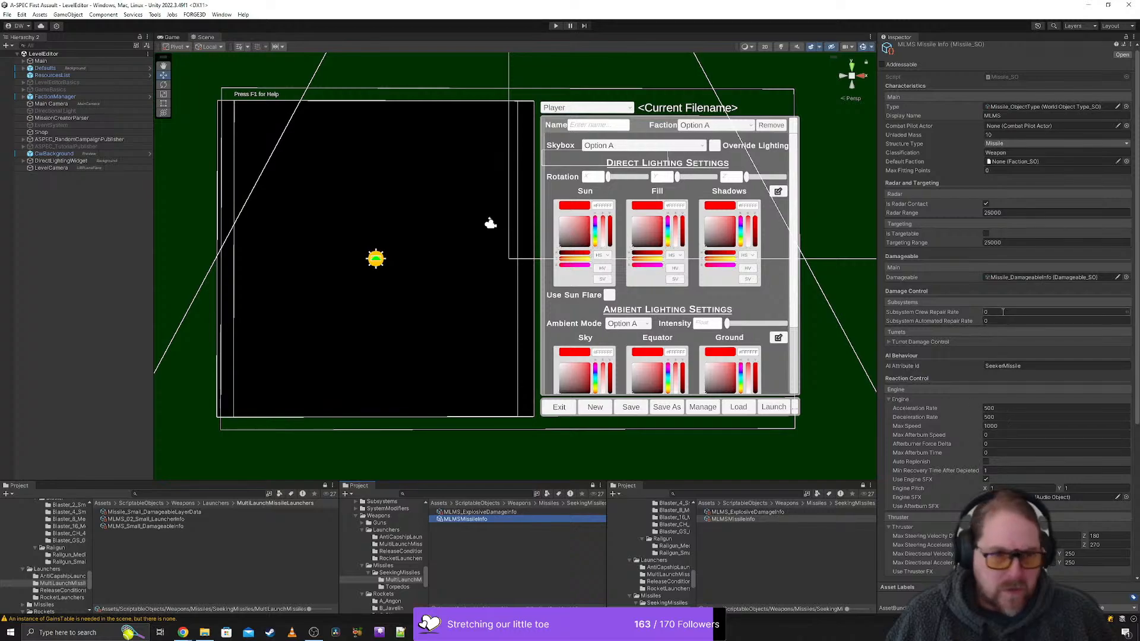
{"action": "left_click", "coordinate": [1024, 281]}
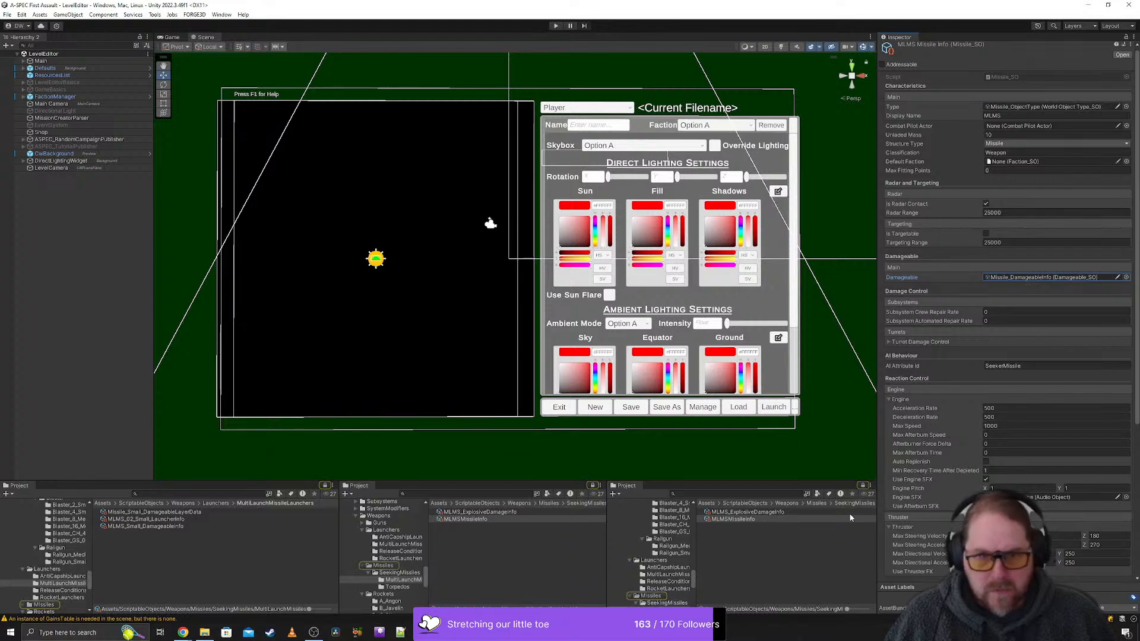
{"action": "left_click", "coordinate": [865, 487]}
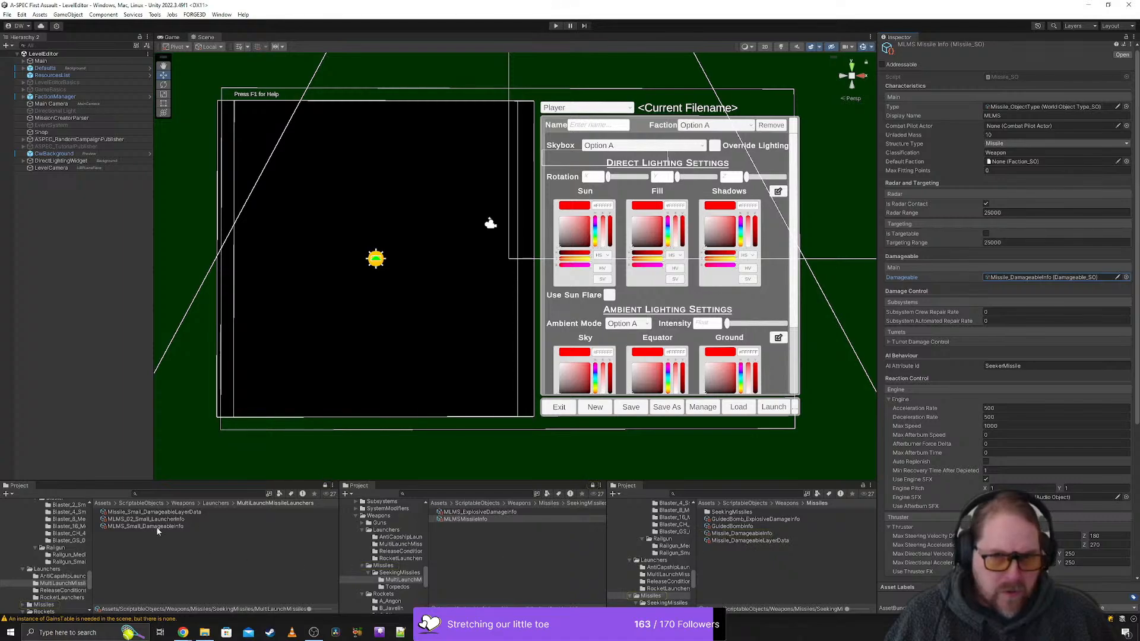
- Rename the MLMSMissileInfo asset as MLMS_Small_MissileInfo
{"action": "left_click", "coordinate": [515, 517]}
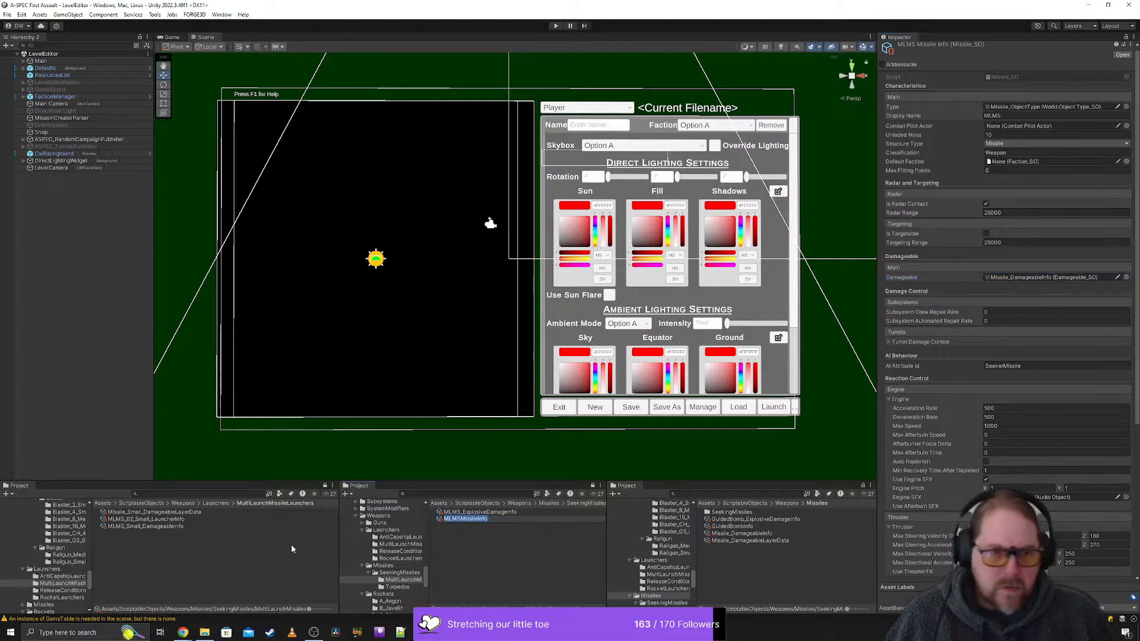
{"action": "left_click", "coordinate": [497, 544]}
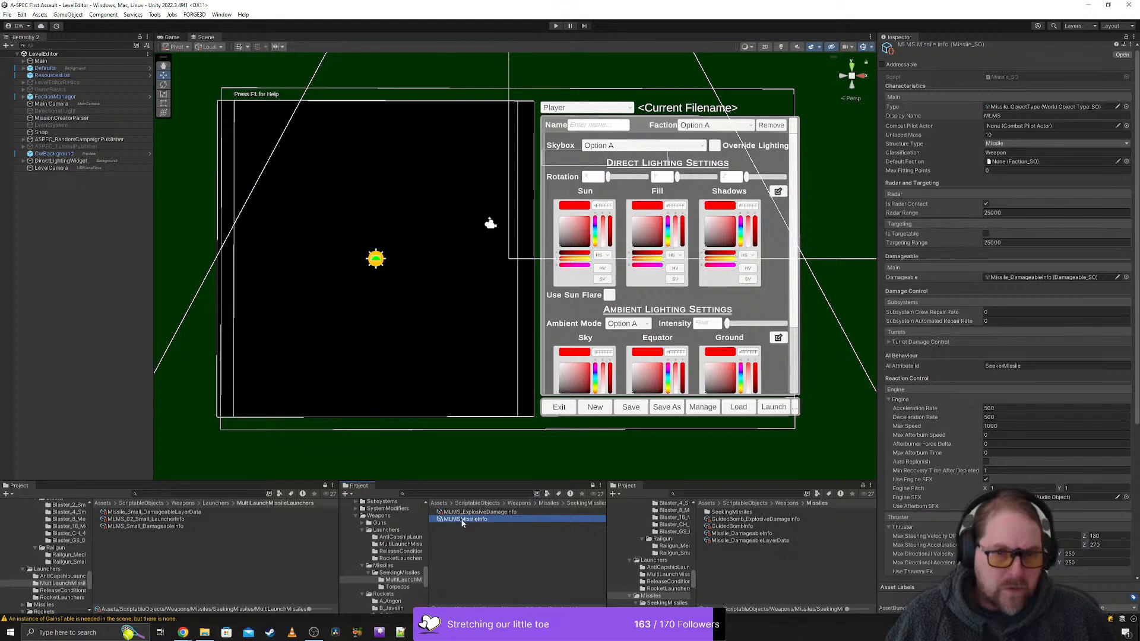
{"action": "left_click", "coordinate": [460, 522]}
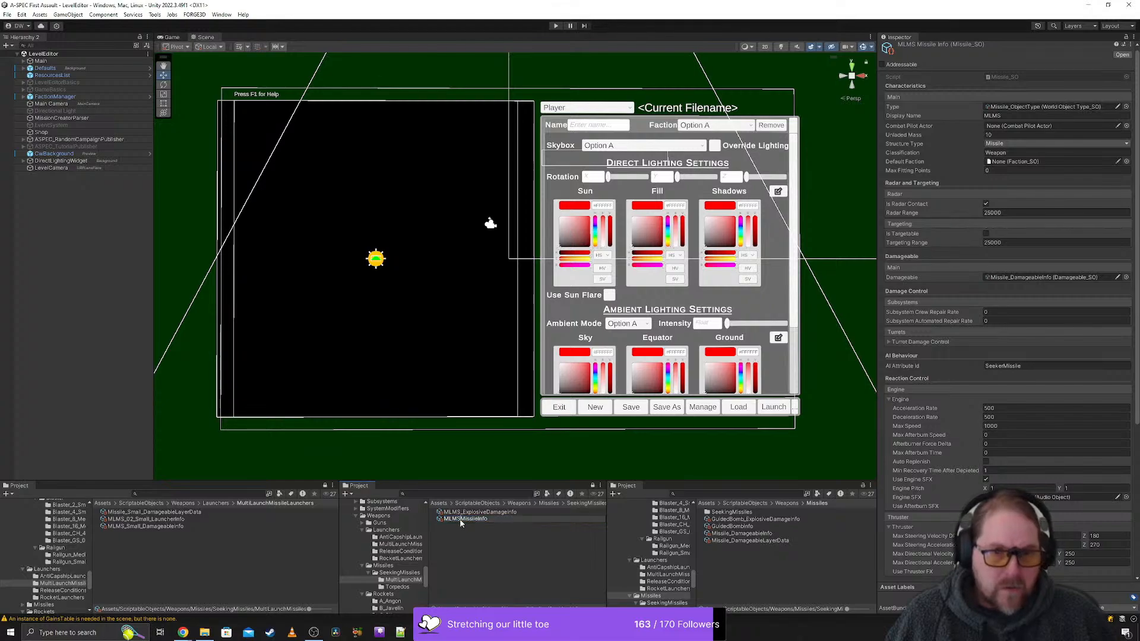
{"action": "left_click", "coordinate": [460, 521]}
{"action": "type", "text": "_Small"}
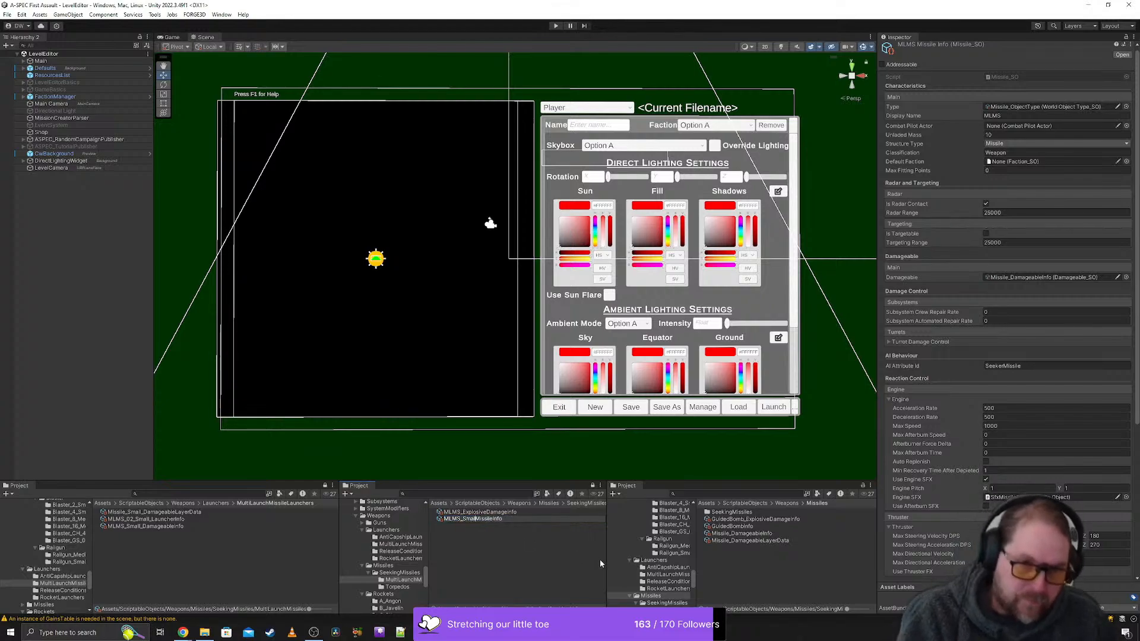
{"action": "type", "text": "_"}
{"action": "key", "text": "Return"}
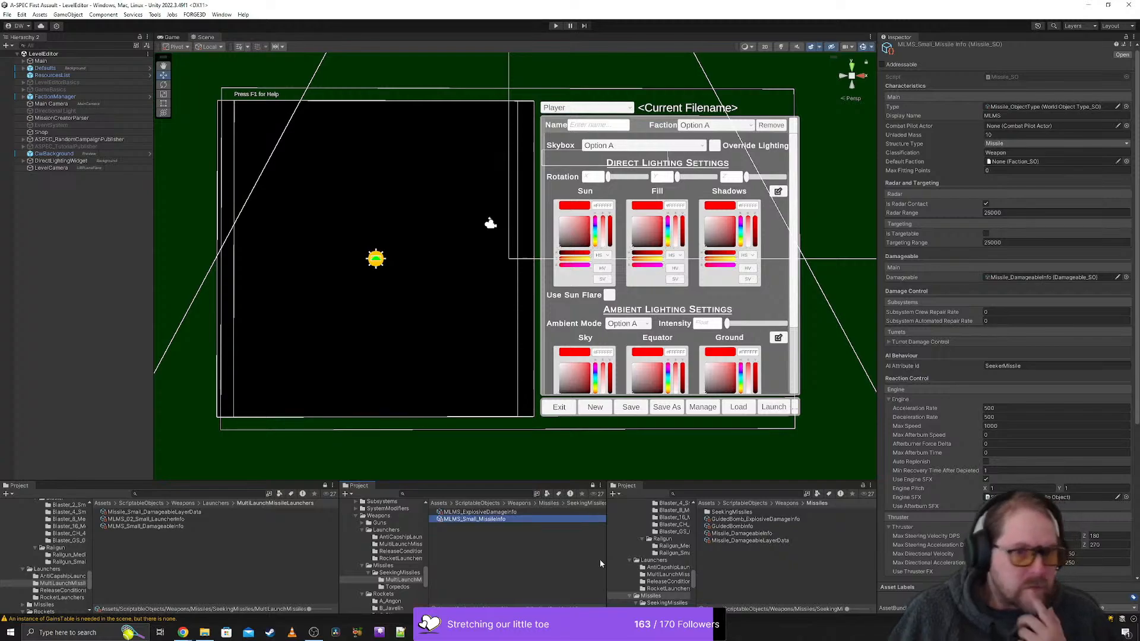
- Assign MLMS_Small_DamageableInfo as the damageable of the MLMS_Small_MissileInfo asset and check its remaining settings
{"action": "left_click_drag", "start_coordinate": [163, 528], "coordinate": [1024, 275]}
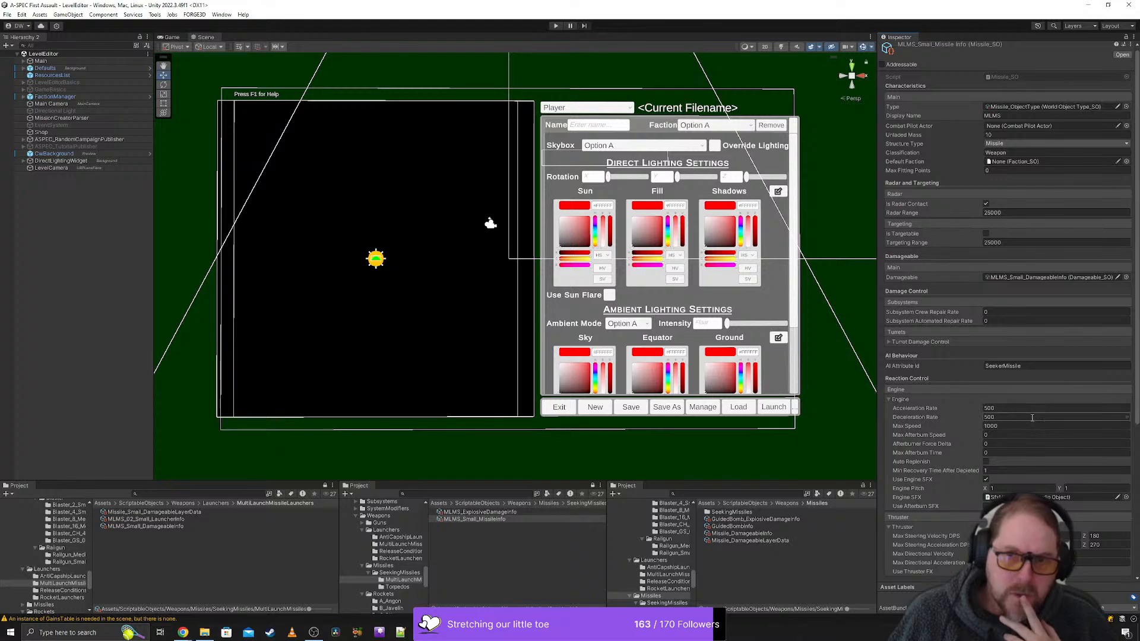
{"action": "scroll", "coordinate": [959, 377], "scroll_direction": "down", "scroll_amount": 5}
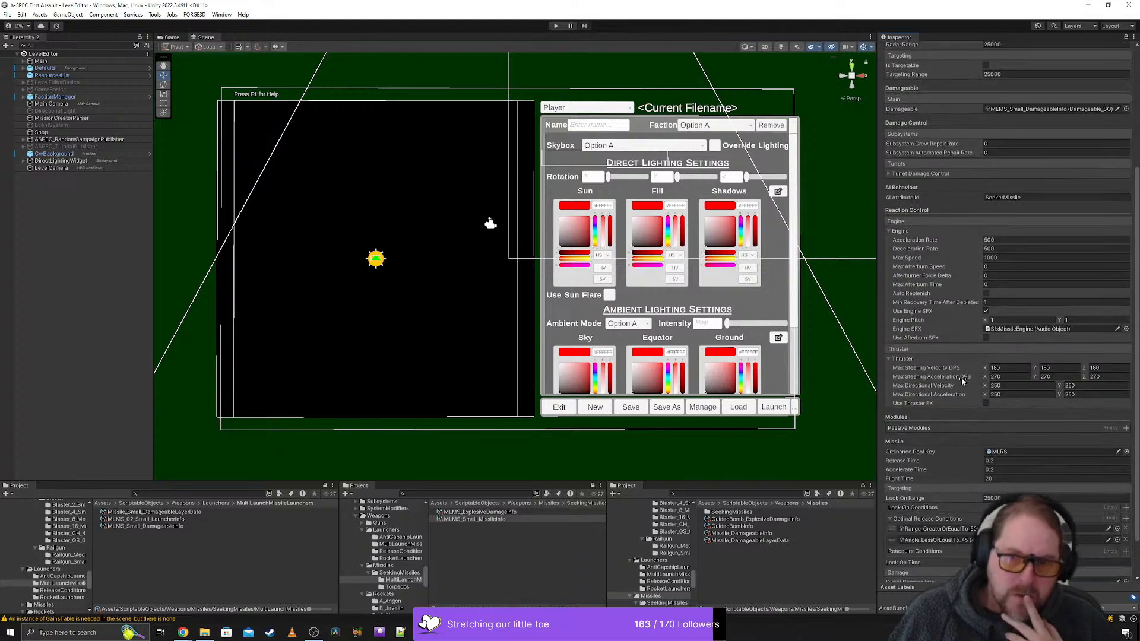
{"action": "scroll", "coordinate": [961, 377], "scroll_direction": "down", "scroll_amount": 2}
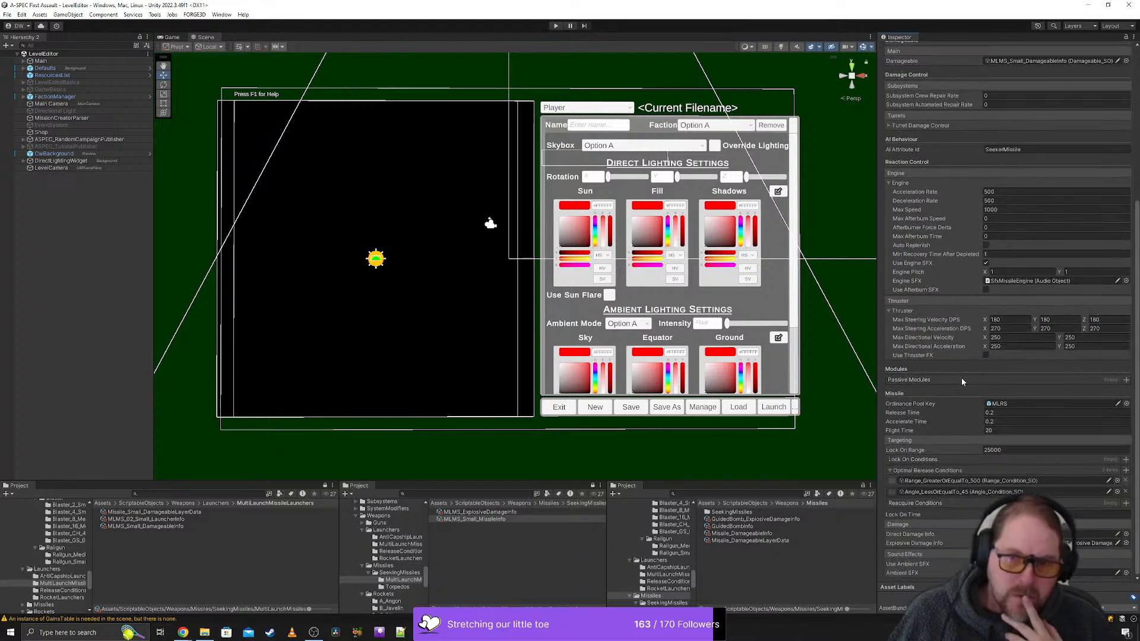
- Open the damageable asset linked to the small missile and locate its assigned damageable layer data in the project folders
{"action": "scroll", "coordinate": [960, 378], "scroll_direction": "up", "scroll_amount": 7}
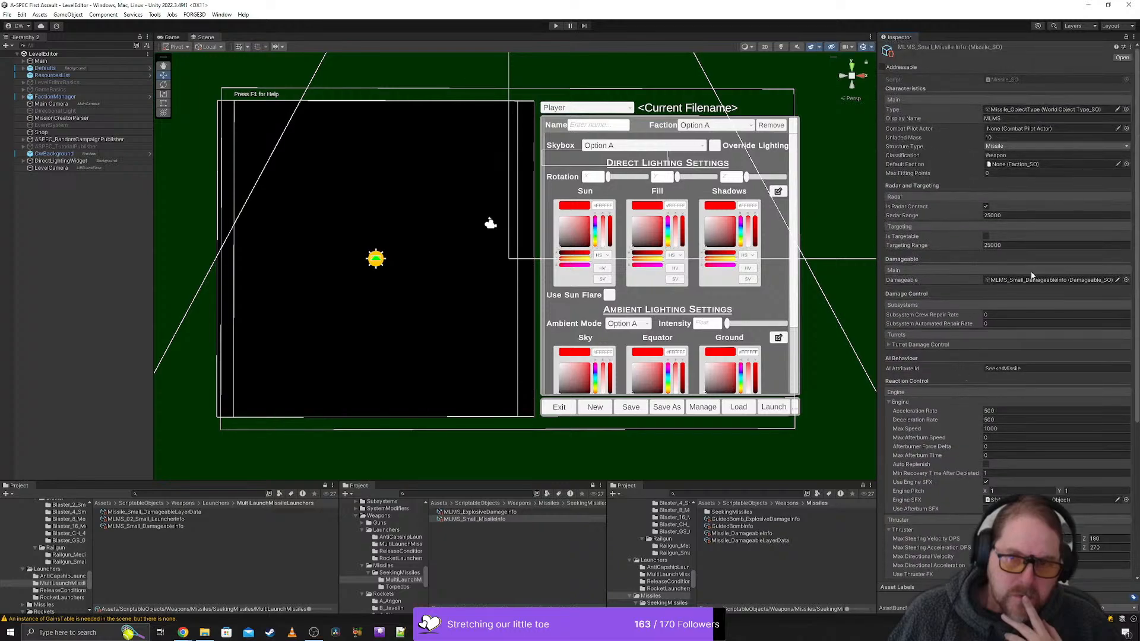
{"action": "double_click", "coordinate": [1034, 280]}
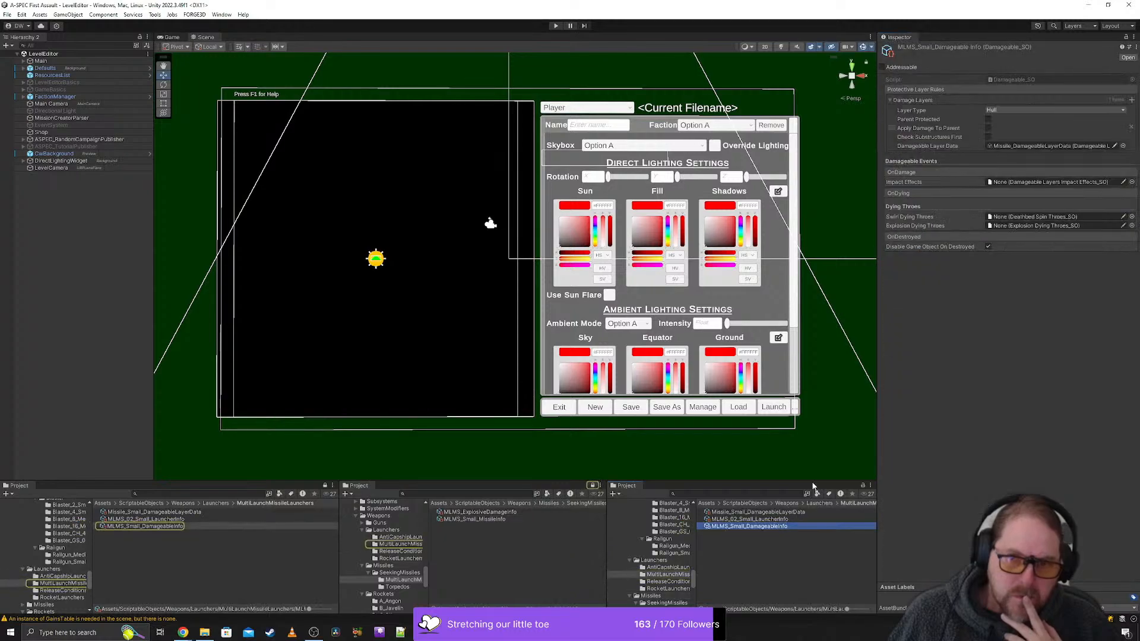
{"action": "left_click", "coordinate": [1057, 147]}
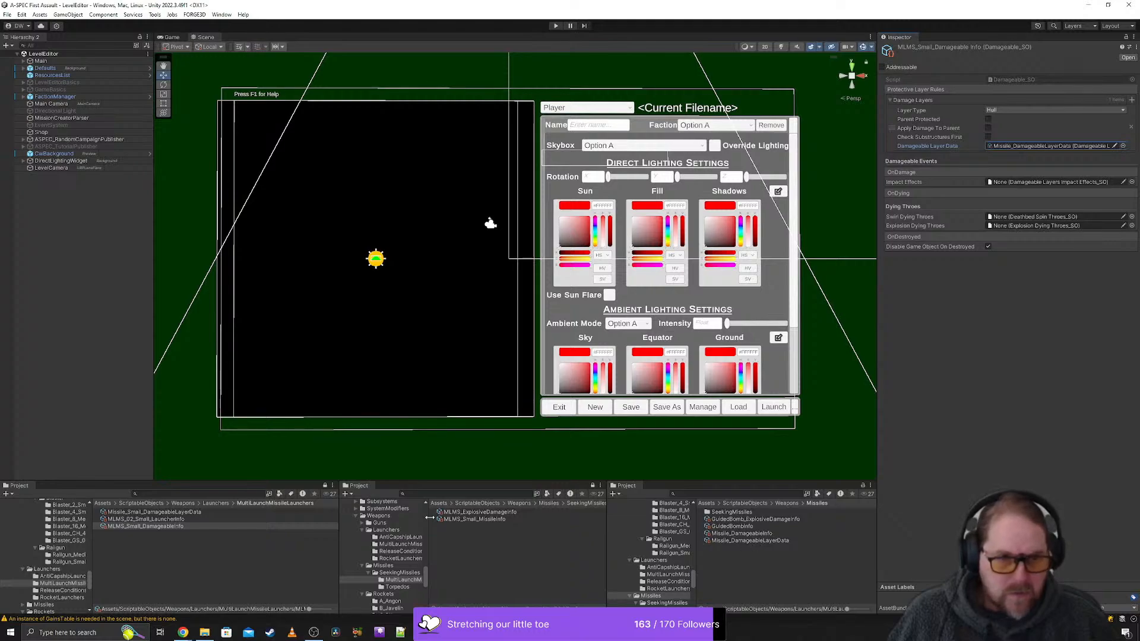
- Assign Missile_Small_DamageableLayerData as the damageable layer data of MLMS_Small_DamageableInfo and check the layer data's settings
{"action": "left_click", "coordinate": [161, 525]}
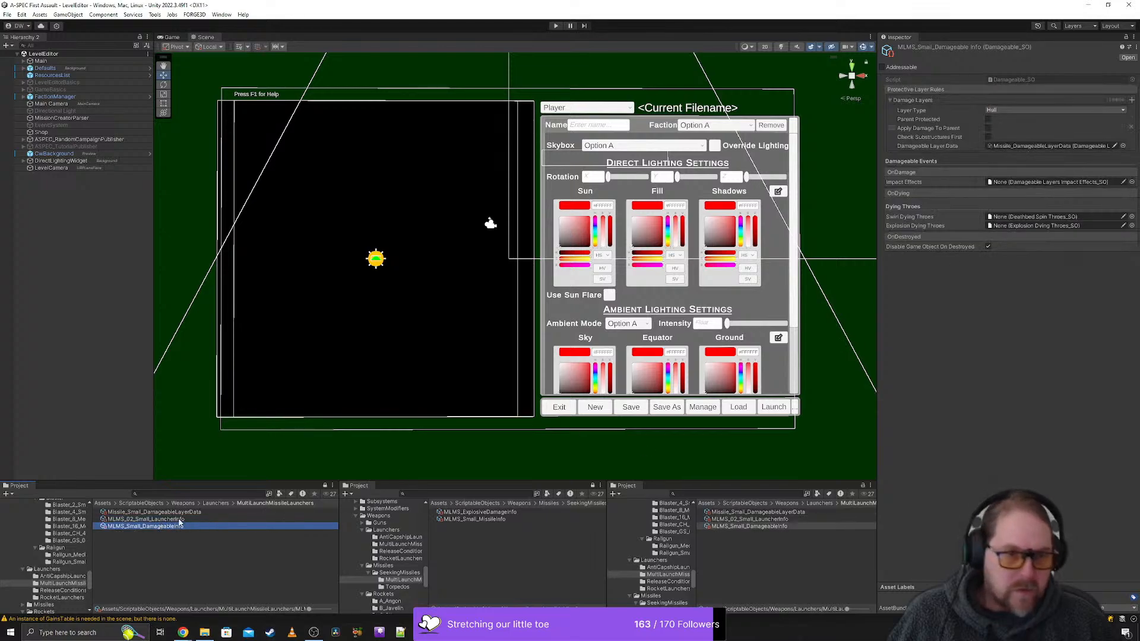
{"action": "left_click_drag", "start_coordinate": [167, 513], "coordinate": [1033, 146]}
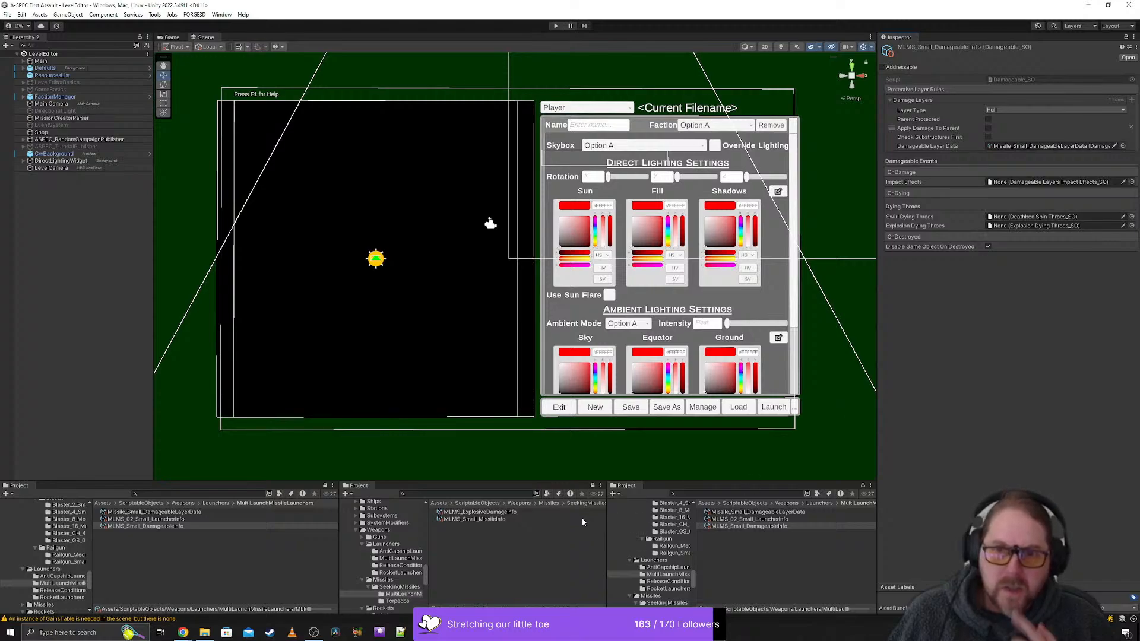
{"action": "left_click", "coordinate": [168, 513]}
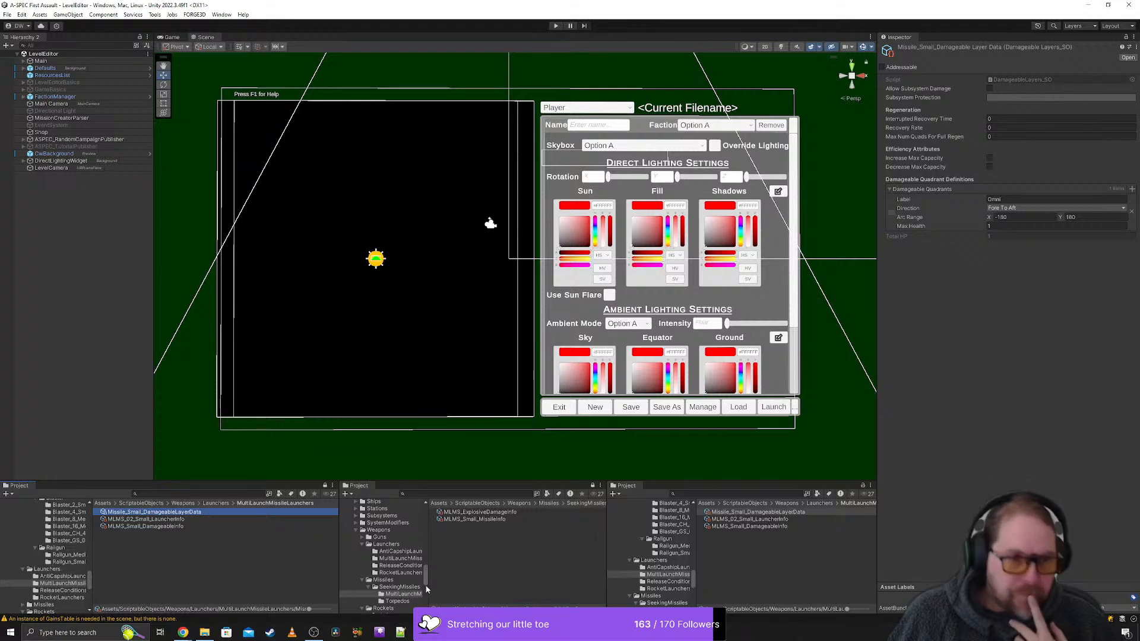
- Review the MLMS_Small_MissileInfo settings and locate the prefab assigned as its ordnance pool key in the project folders
{"action": "left_click", "coordinate": [475, 518]}
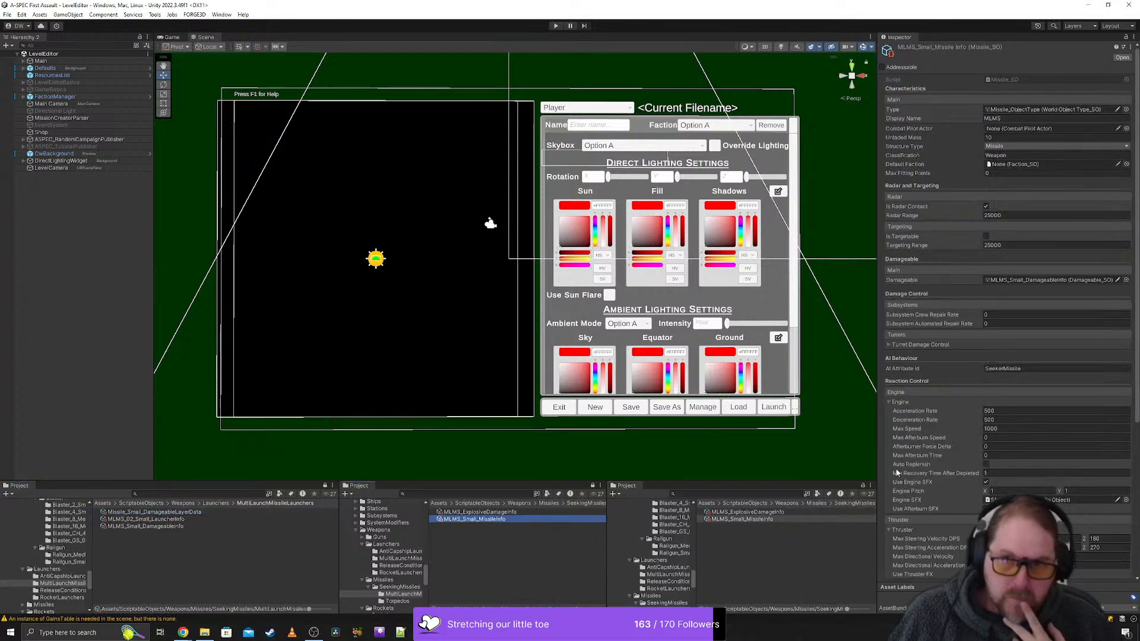
{"action": "scroll", "coordinate": [1059, 478], "scroll_direction": "down", "scroll_amount": 3}
{"action": "scroll", "coordinate": [1059, 477], "scroll_direction": "down", "scroll_amount": 4}
{"action": "left_click", "coordinate": [1025, 404]}
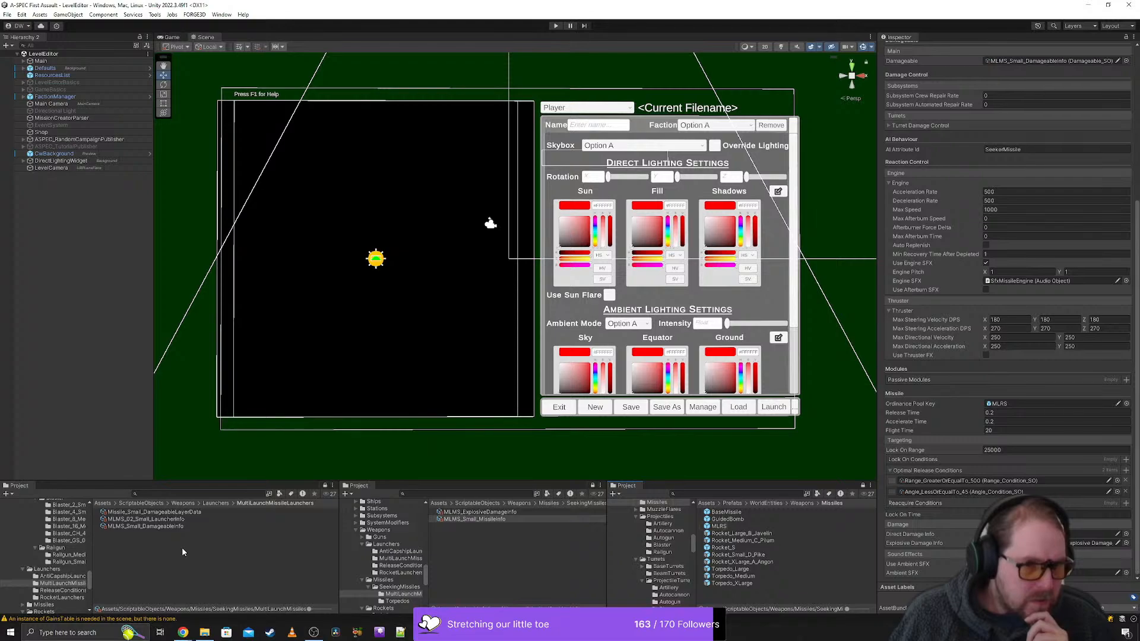
- Set the display name of the MLMS_02_Small_LauncherInfo asset to MLMS-02
{"action": "left_click", "coordinate": [153, 520]}
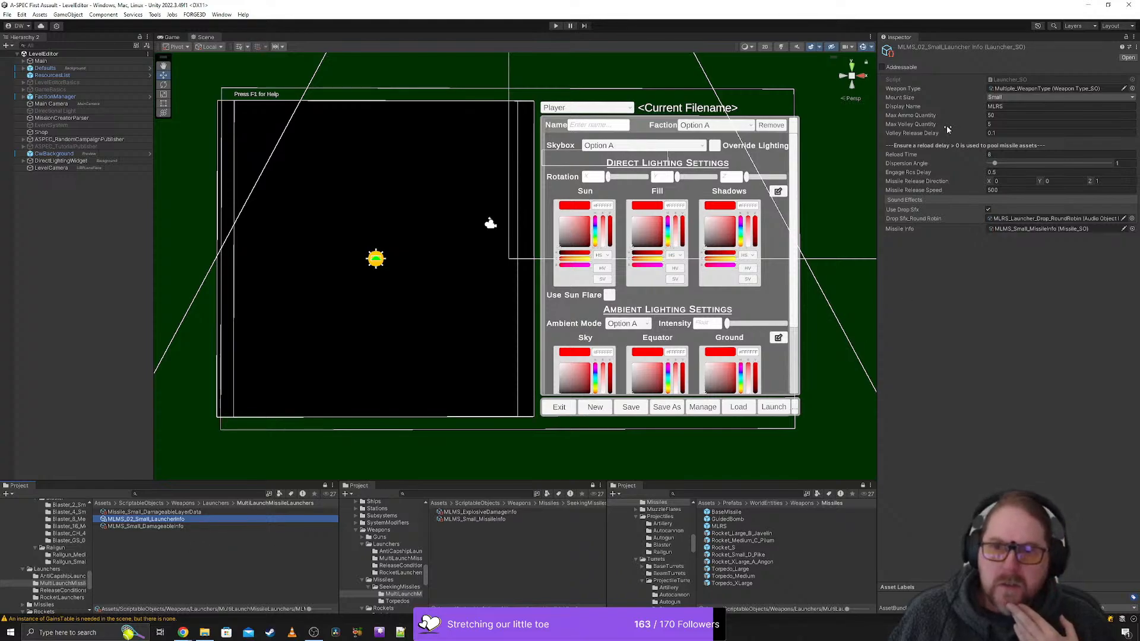
{"action": "left_click", "coordinate": [1016, 106]}
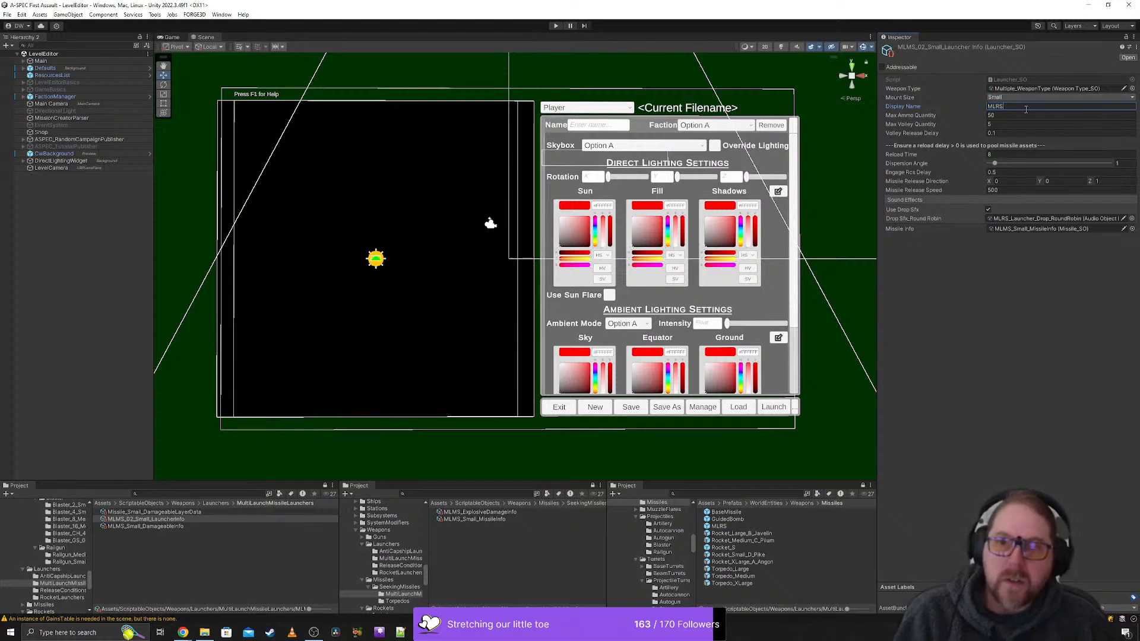
{"action": "key", "text": "BackSpace"}
{"action": "key", "text": "BackSpace"}
{"action": "type", "text": "MS"}
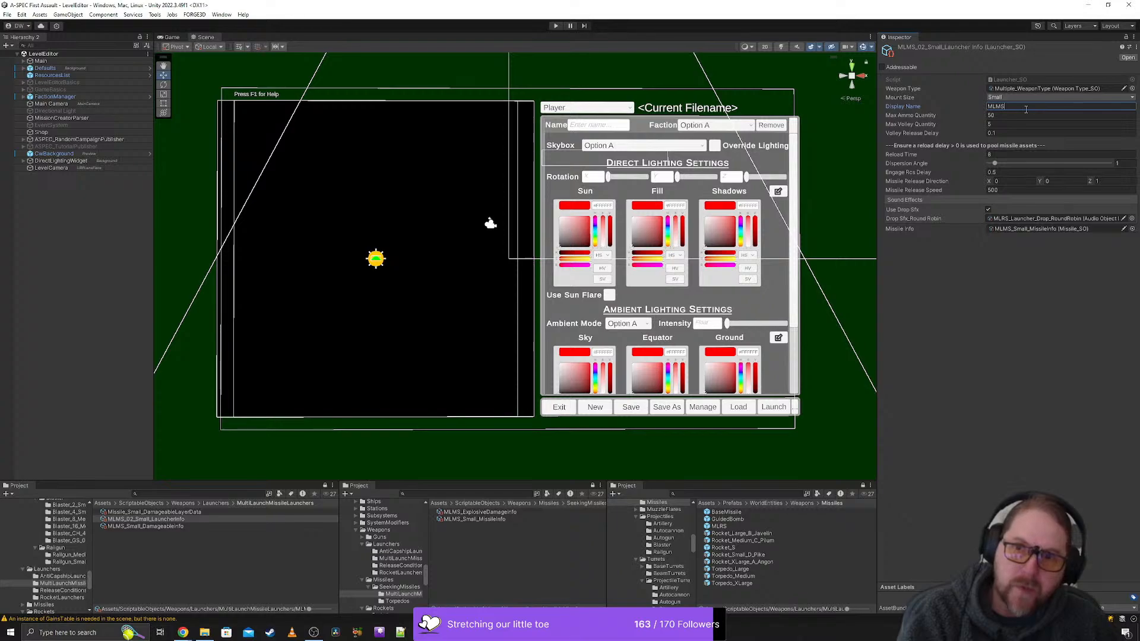
{"action": "type", "text": "S"}
{"action": "type", "text": " 02"}
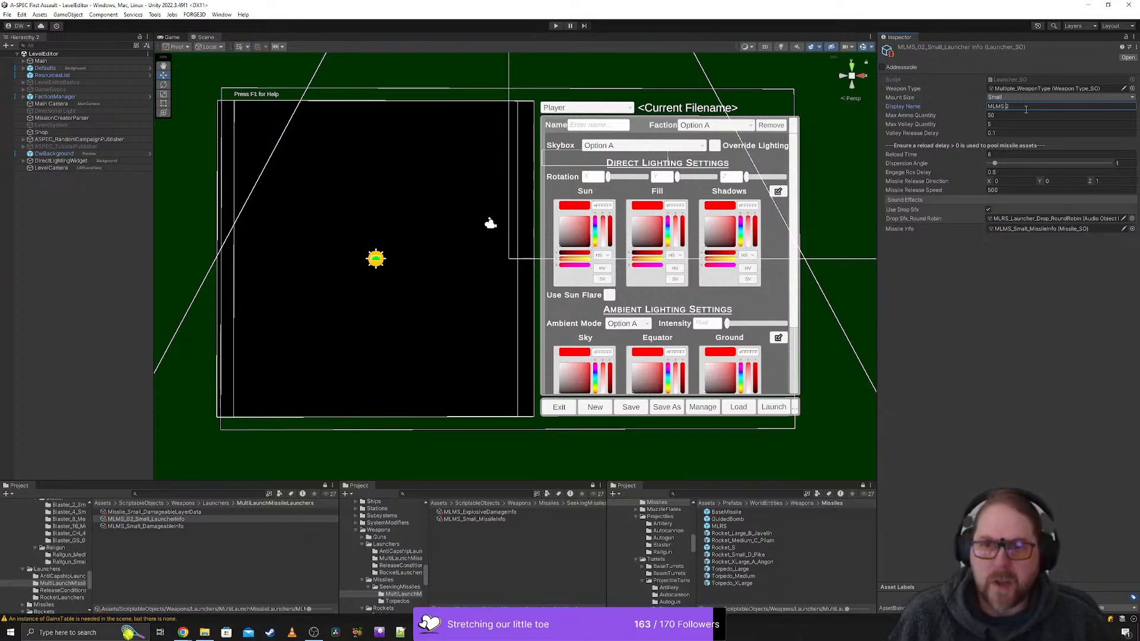
{"action": "key", "text": "BackSpace"}
{"action": "type", "text": "-0"}
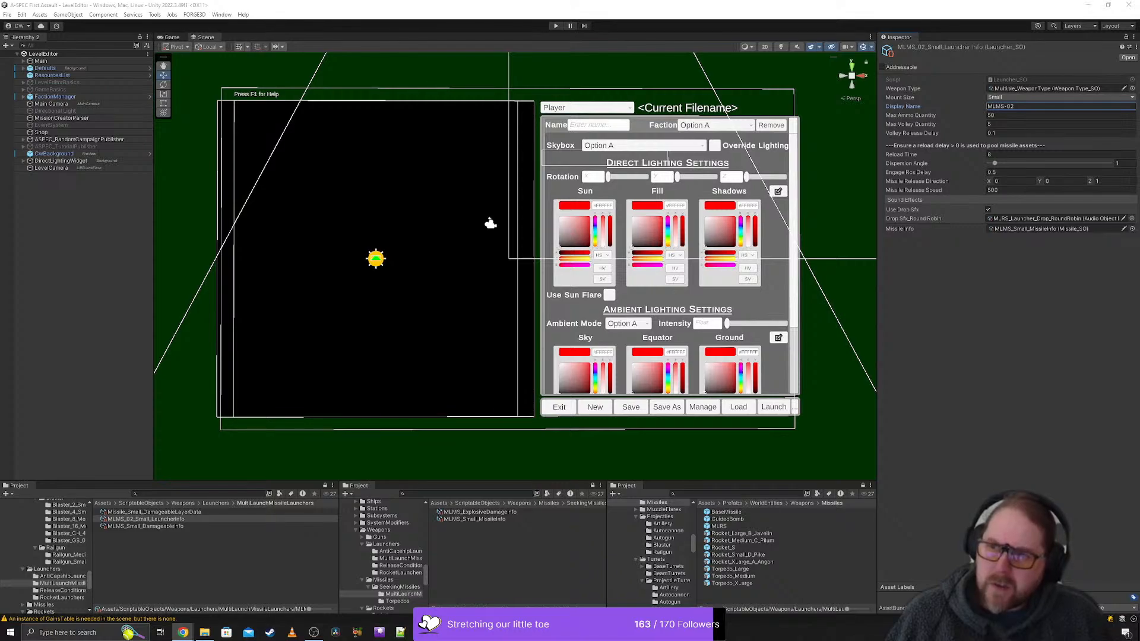
- Set the small launcher's max ammo quantity to 8 and its max volley quantity to 2
{"action": "left_click", "coordinate": [1006, 117]}
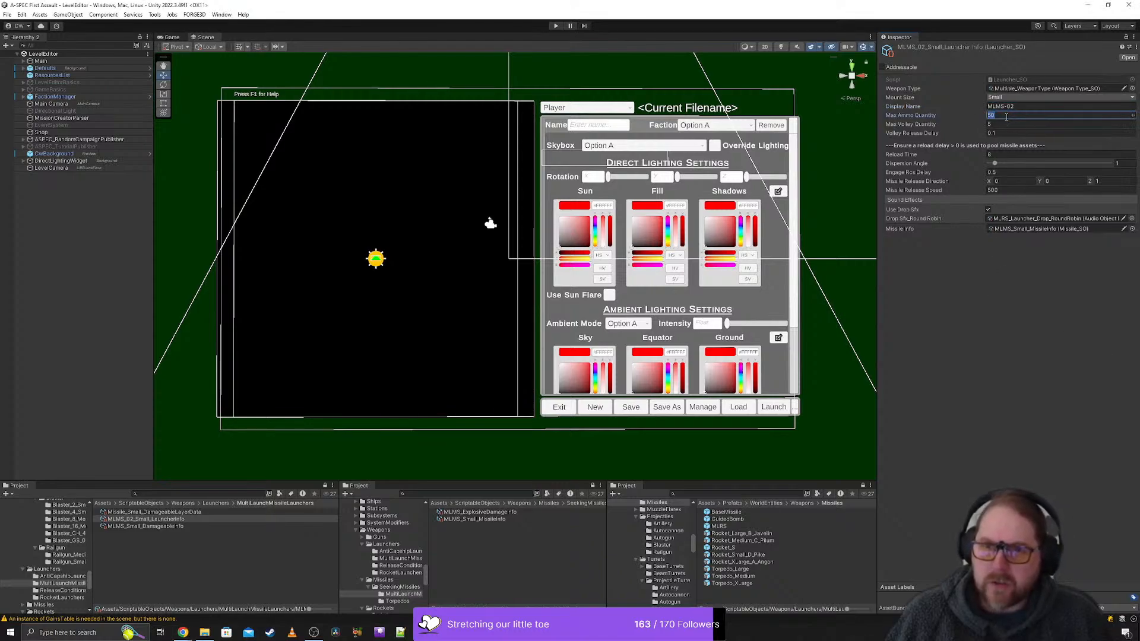
{"action": "type", "text": "8"}
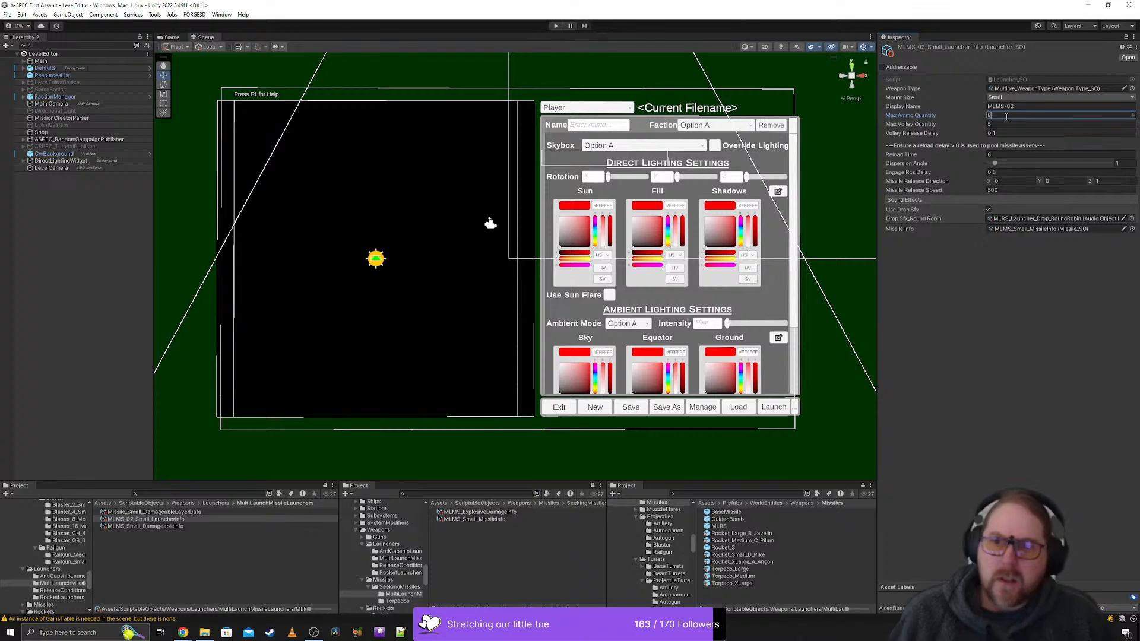
{"action": "left_click", "coordinate": [1002, 124]}
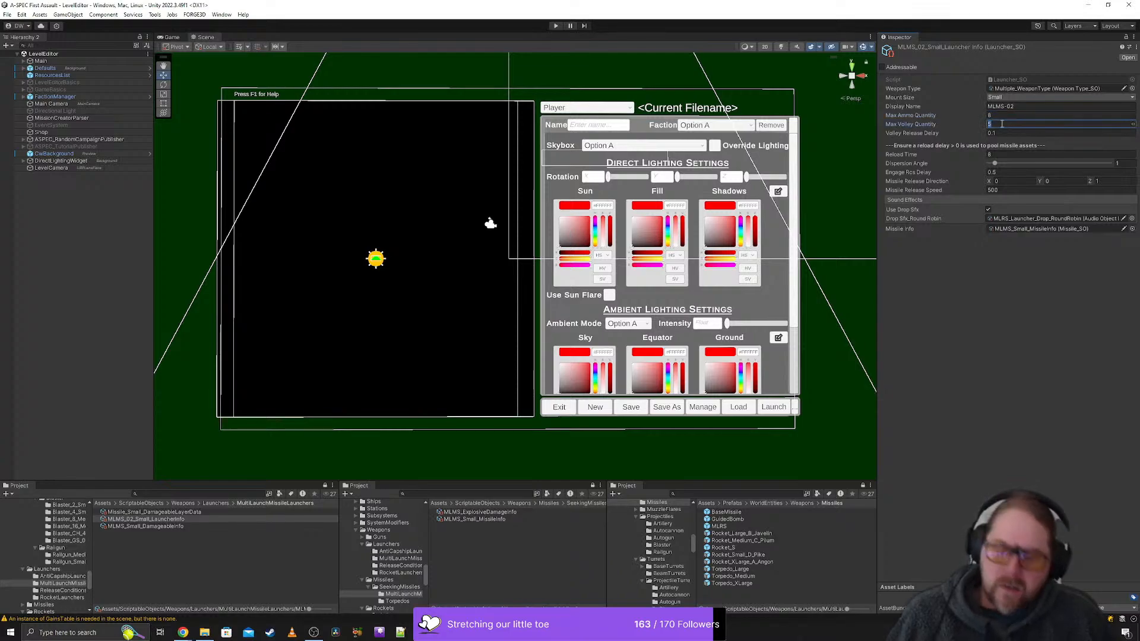
{"action": "type", "text": "2"}
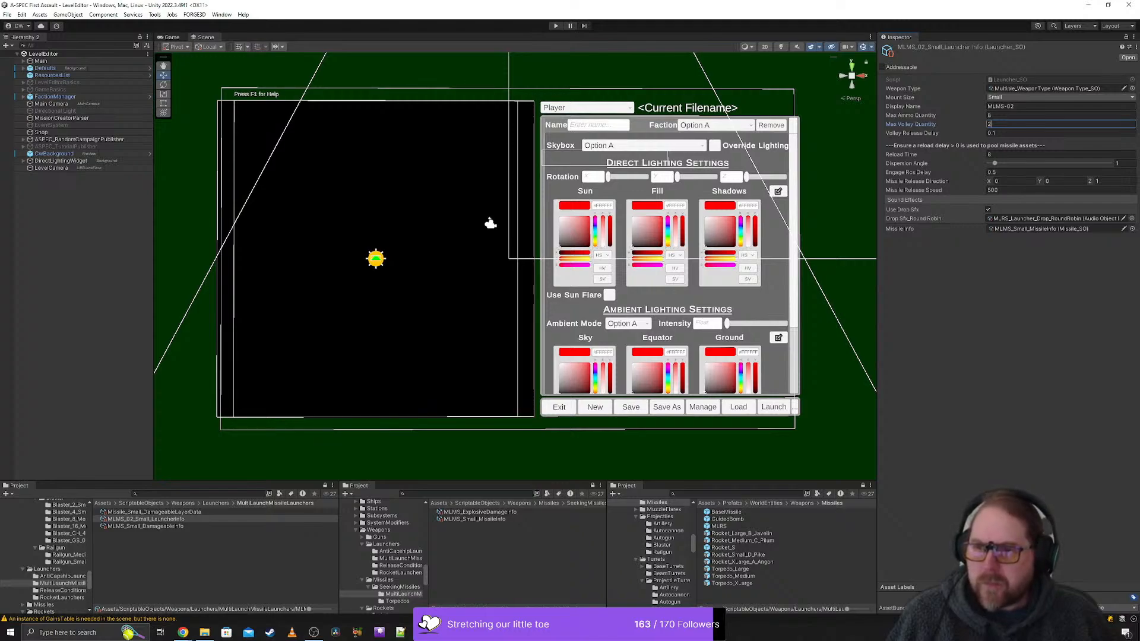
- Set the small launcher's dispersion angle to 5 and its reload time to 2
{"action": "left_click", "coordinate": [1124, 162]}
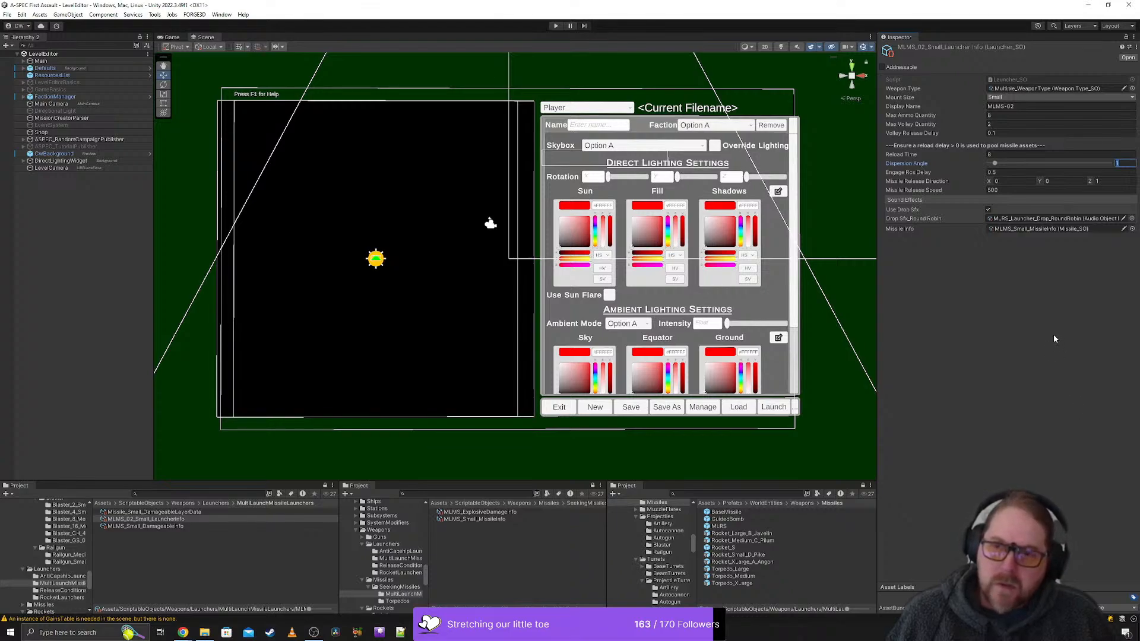
{"action": "type", "text": "5"}
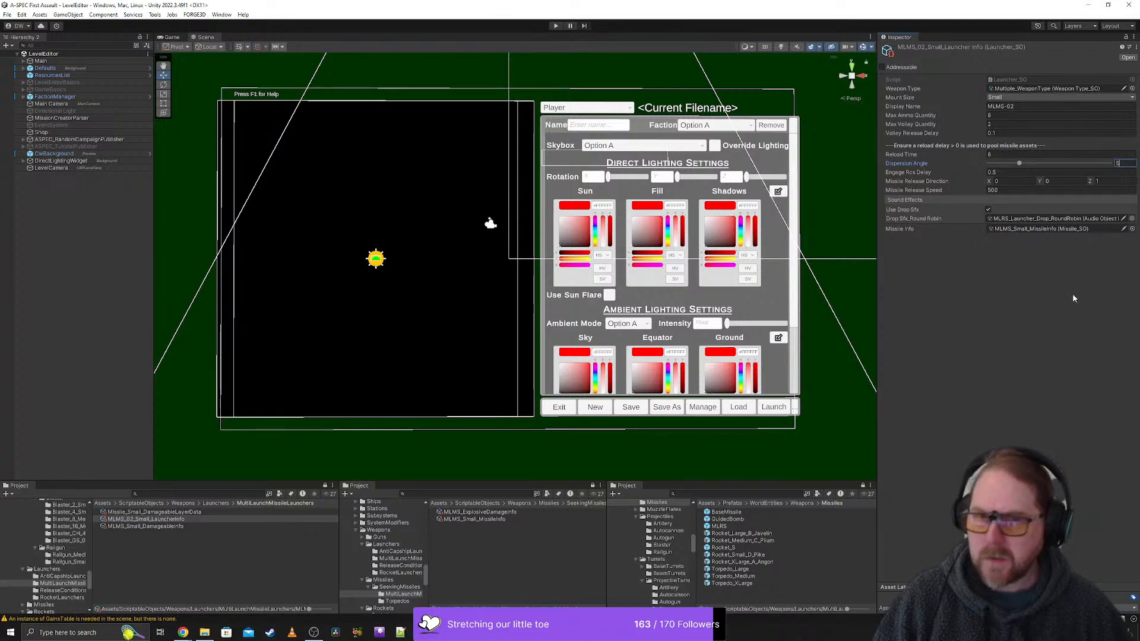
{"action": "left_click", "coordinate": [1002, 154]}
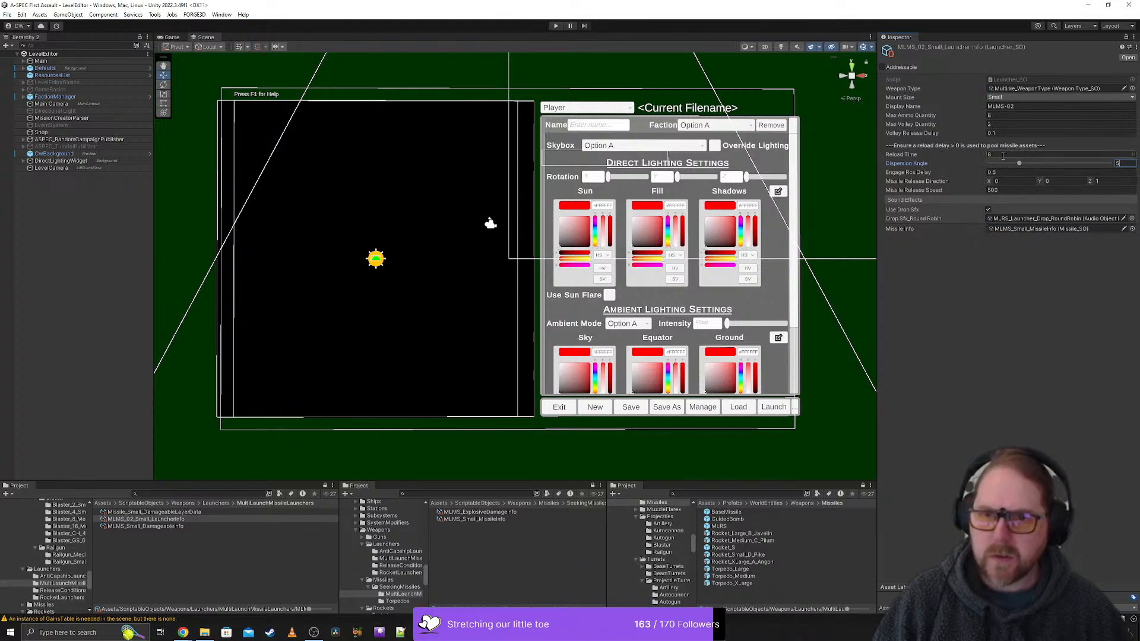
{"action": "type", "text": "2"}
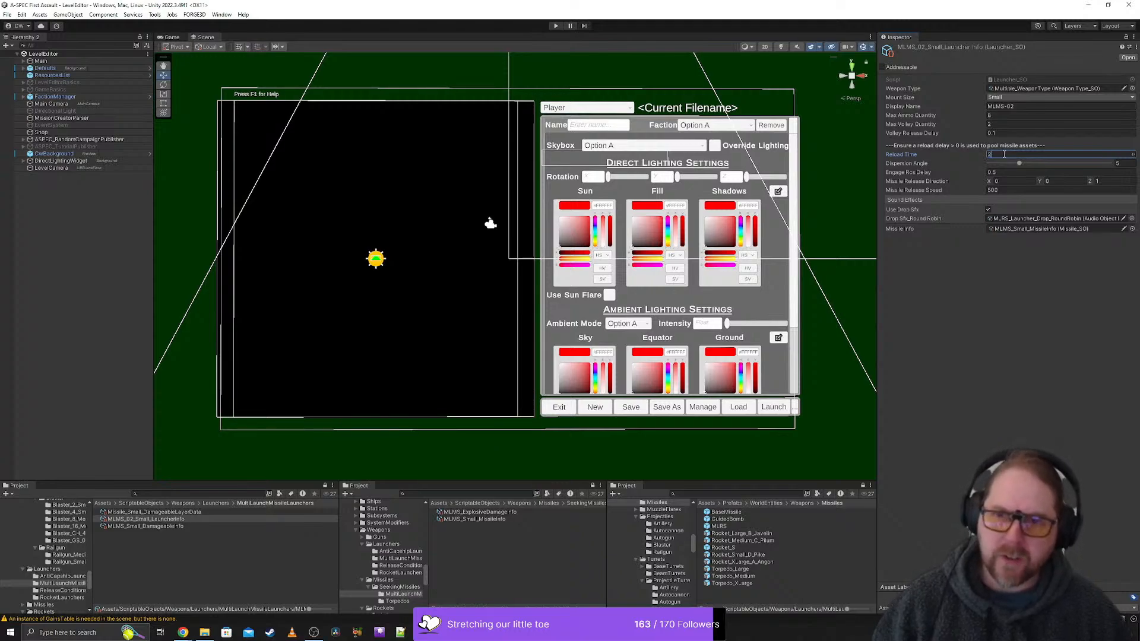
{"action": "left_click", "coordinate": [1002, 426]}
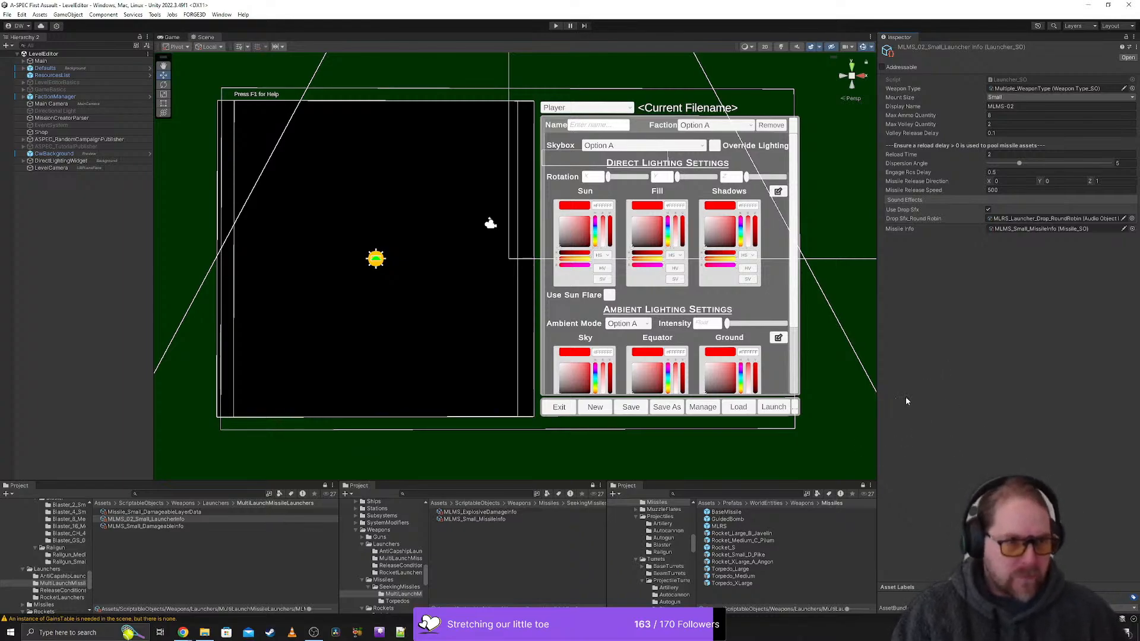
- Open the missile asset linked to the small launcher and set its unladen mass to 400
{"action": "left_click", "coordinate": [1045, 230]}
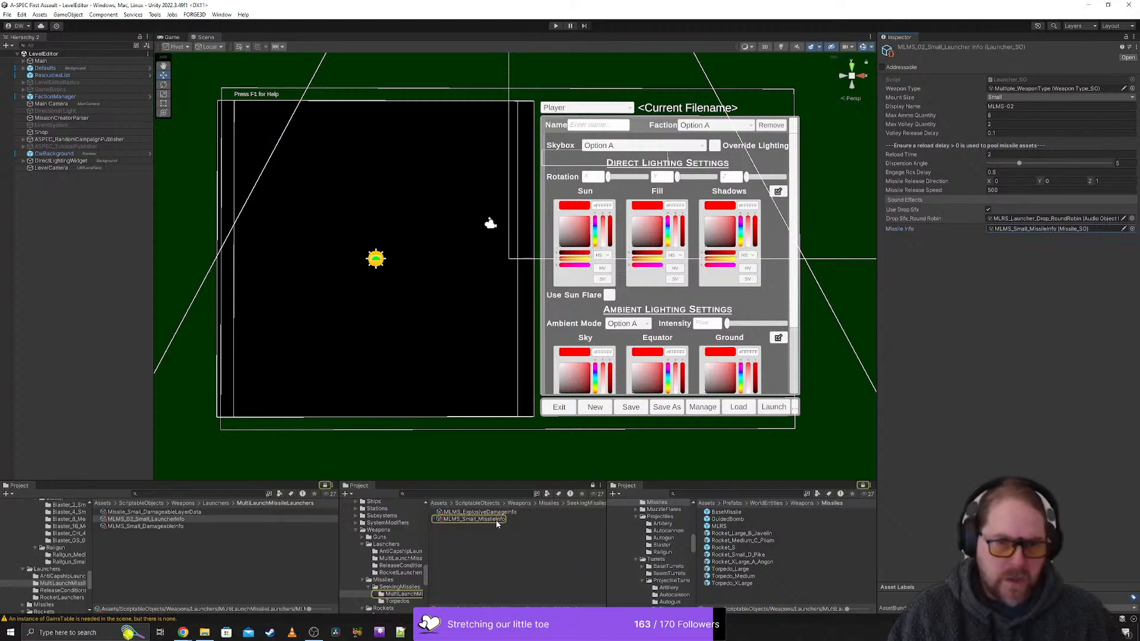
{"action": "left_click", "coordinate": [472, 518]}
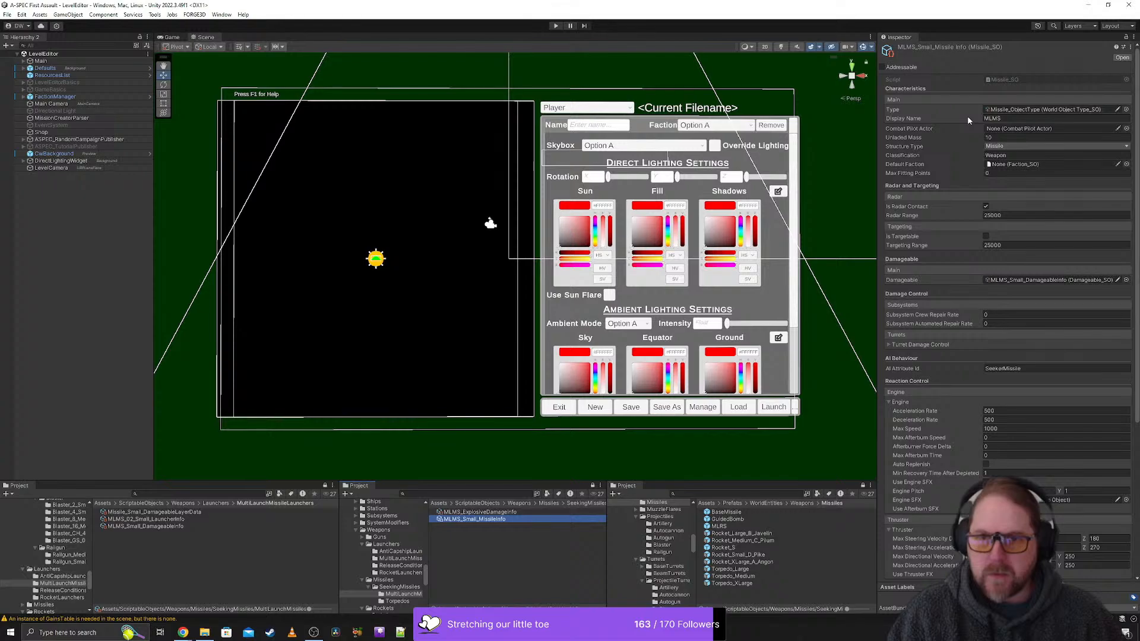
{"action": "left_click", "coordinate": [1013, 137]}
{"action": "type", "text": "40"}
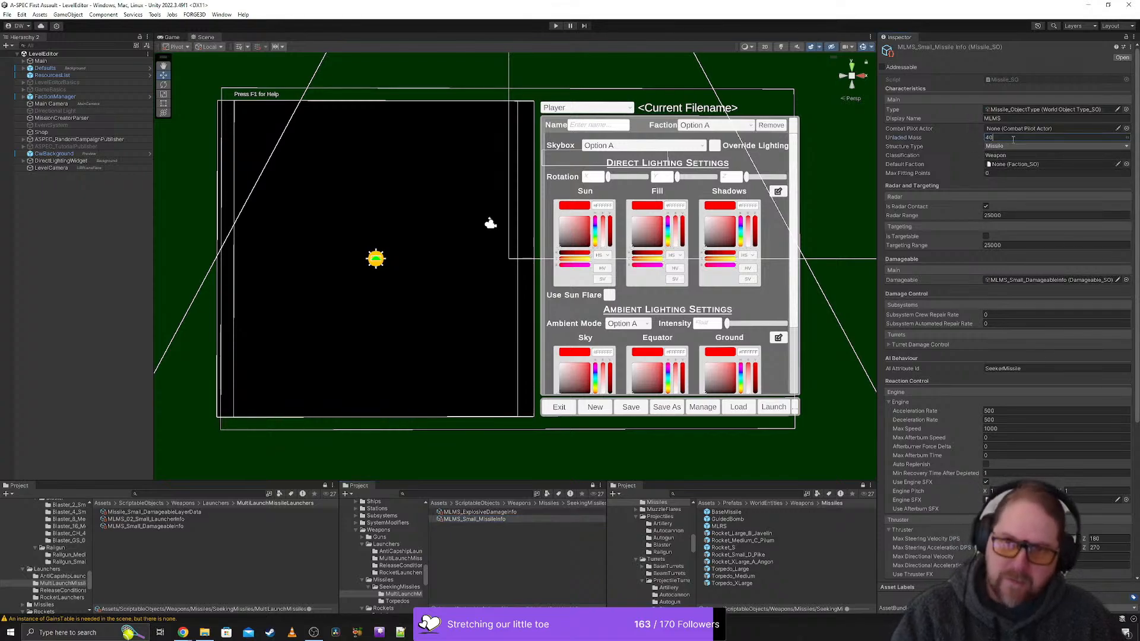
{"action": "type", "text": "0"}
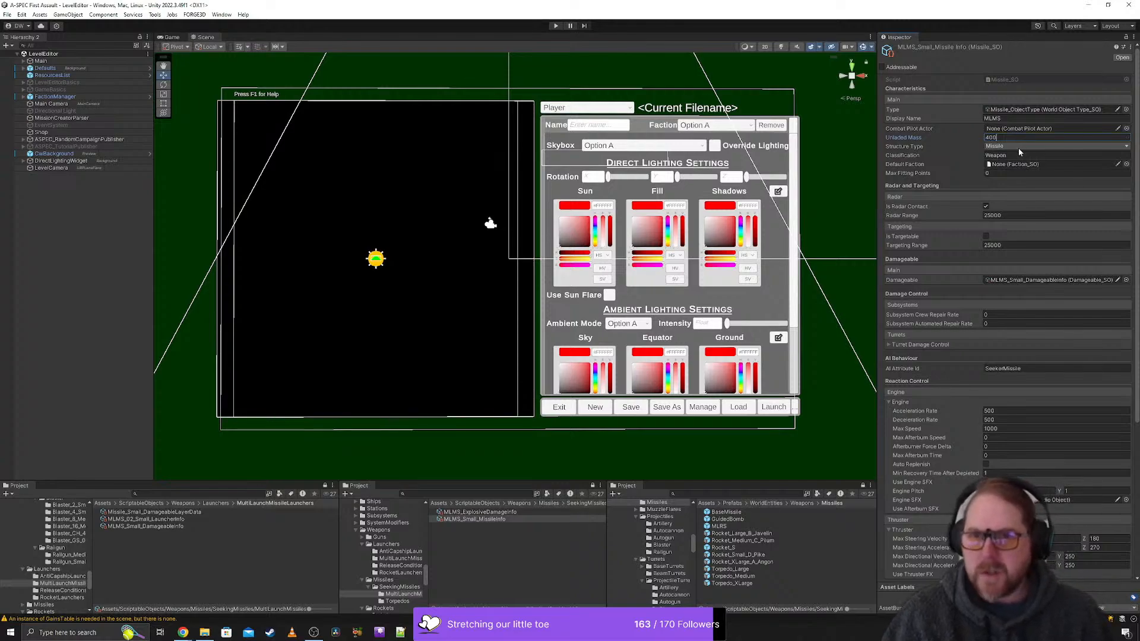
- Change the display name of the MLMS_Small_MissileInfo asset to MLM Small
{"action": "left_click", "coordinate": [1010, 118]}
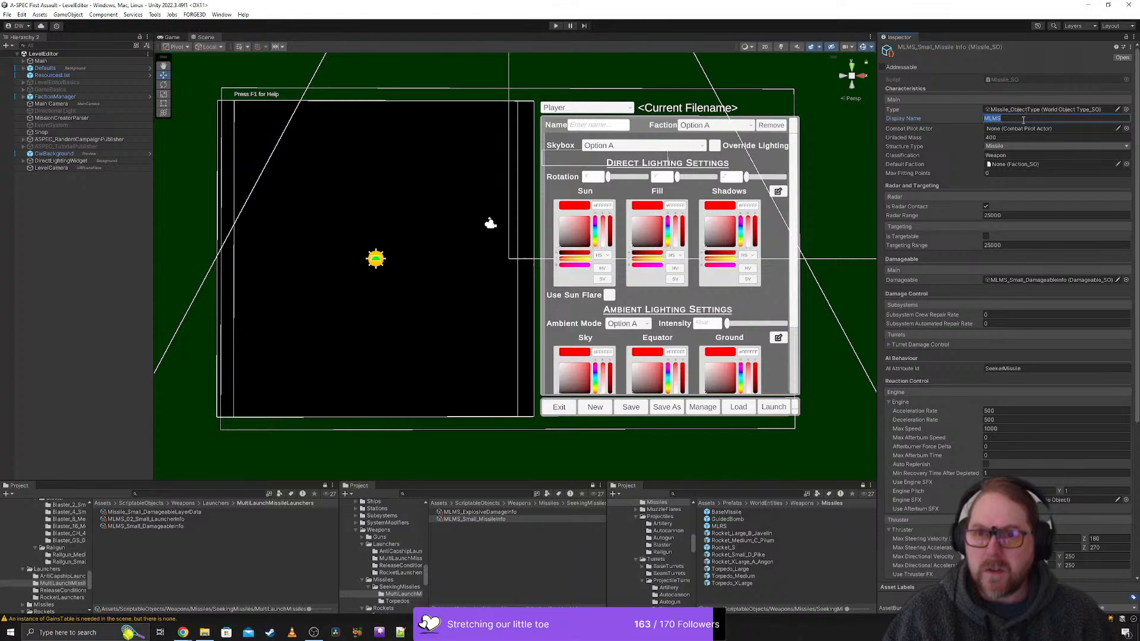
{"action": "left_click", "coordinate": [1019, 121]}
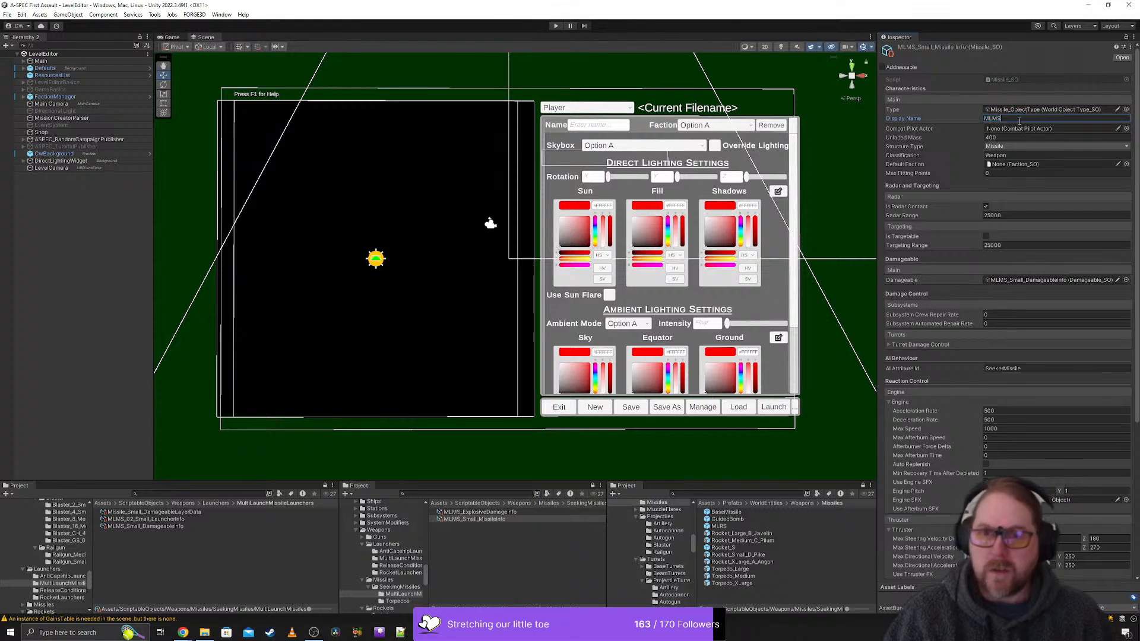
{"action": "type", "text": "Small"}
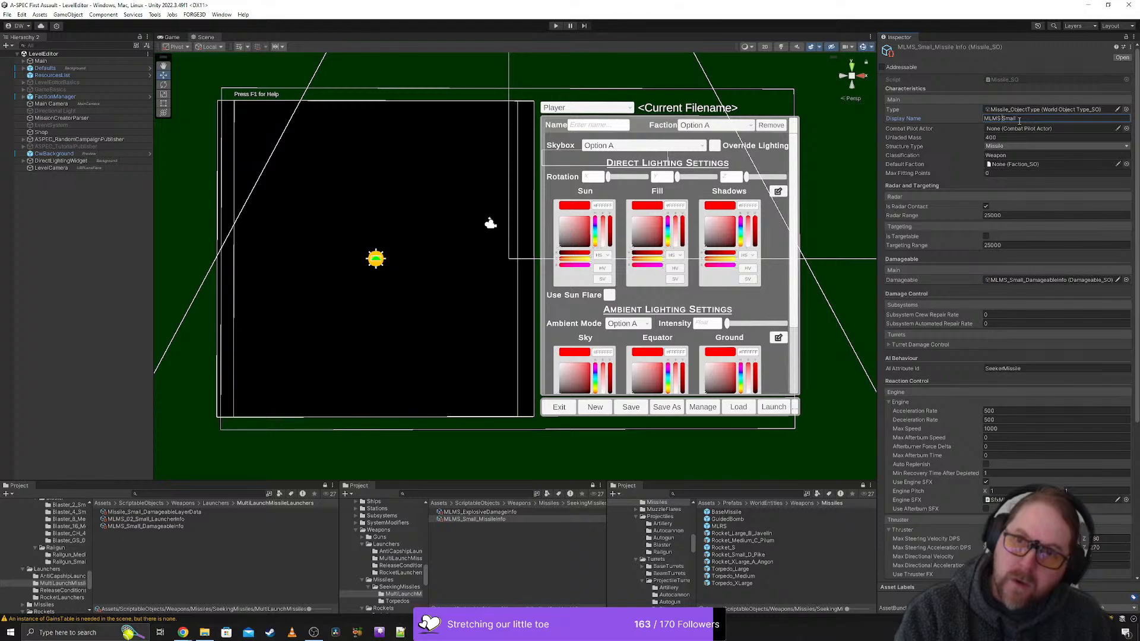
{"action": "key", "text": "BackSpace"}
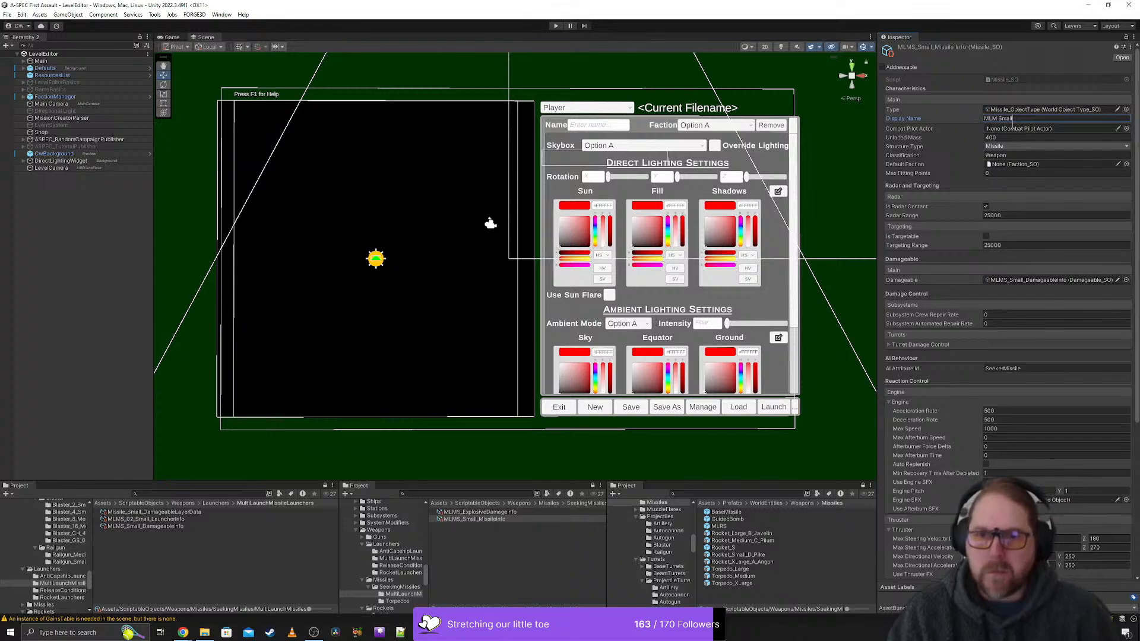
- Check the small missile's engine settings, including max speed, and open the BaseMissile prefab's Missile script in Visual Studio
{"action": "scroll", "coordinate": [1042, 207], "scroll_direction": "down", "scroll_amount": 2}
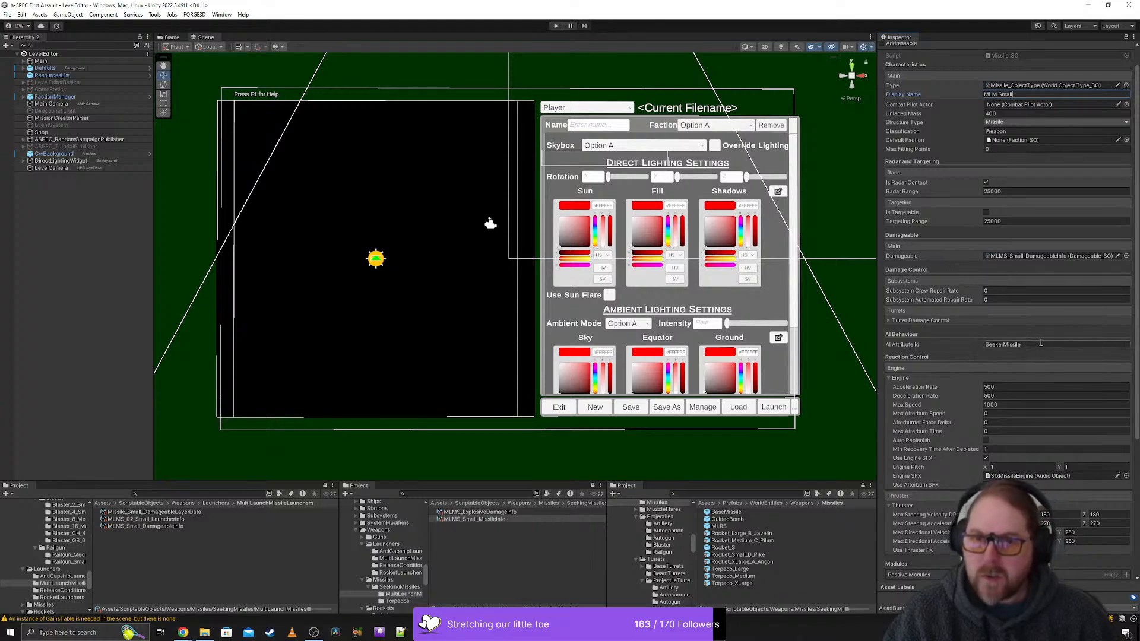
{"action": "scroll", "coordinate": [1040, 342], "scroll_direction": "down", "scroll_amount": 1}
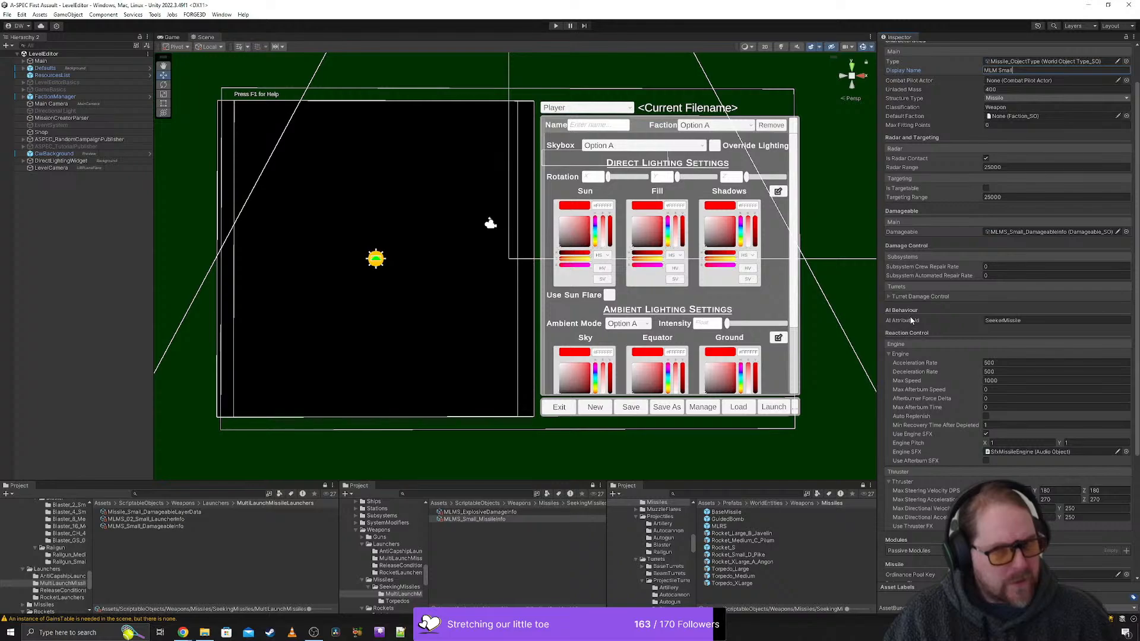
{"action": "scroll", "coordinate": [957, 300], "scroll_direction": "down", "scroll_amount": 5}
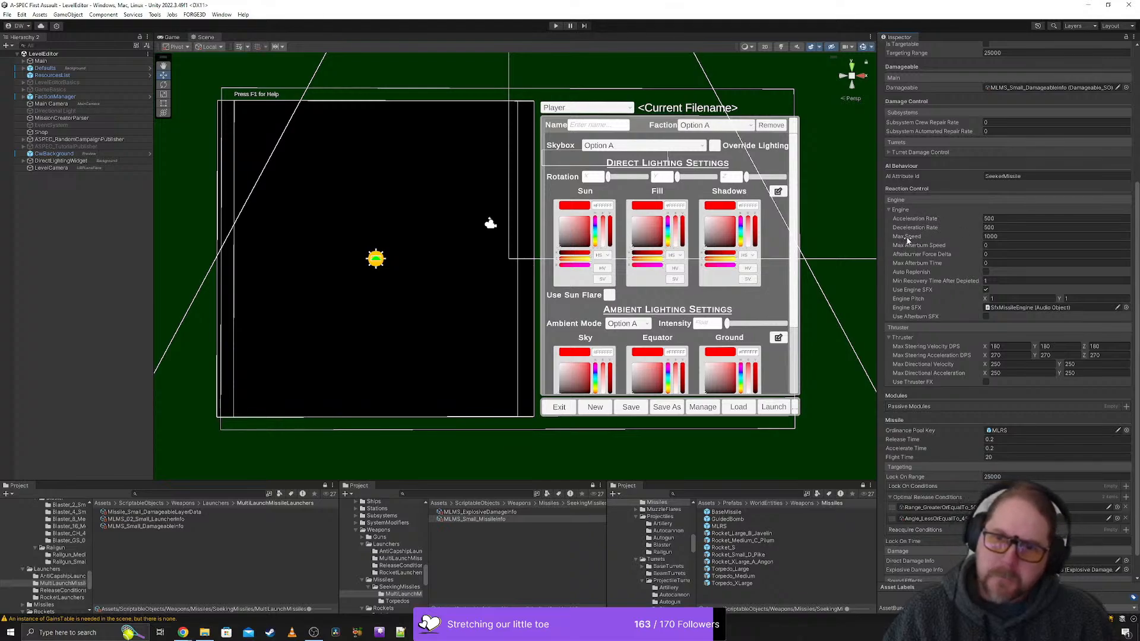
{"action": "left_click", "coordinate": [995, 237]}
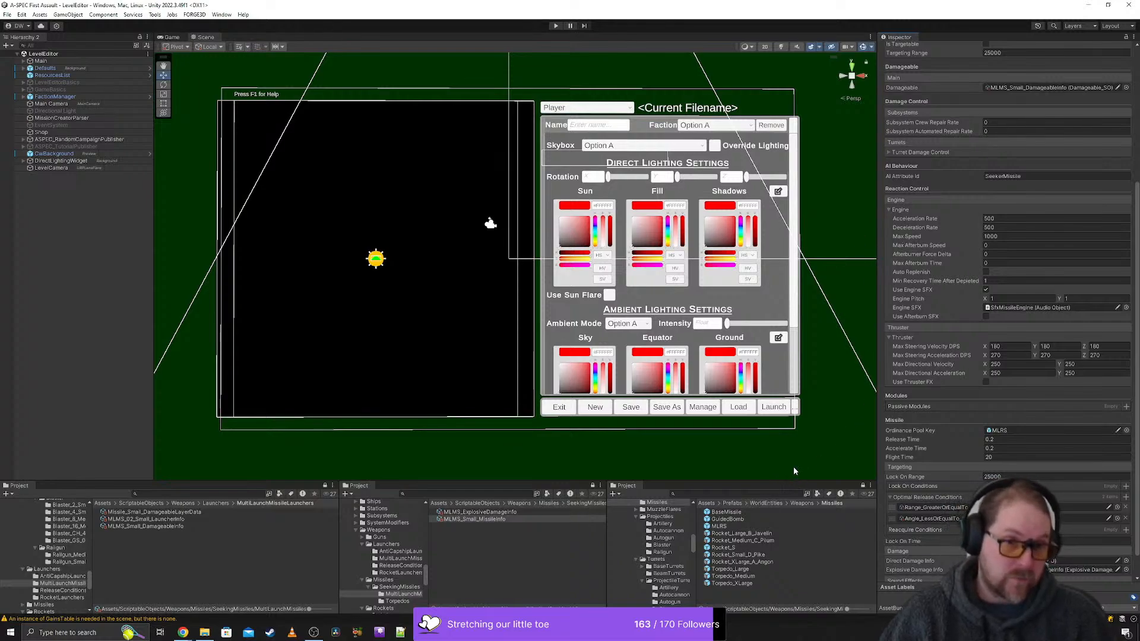
{"action": "left_click", "coordinate": [767, 512]}
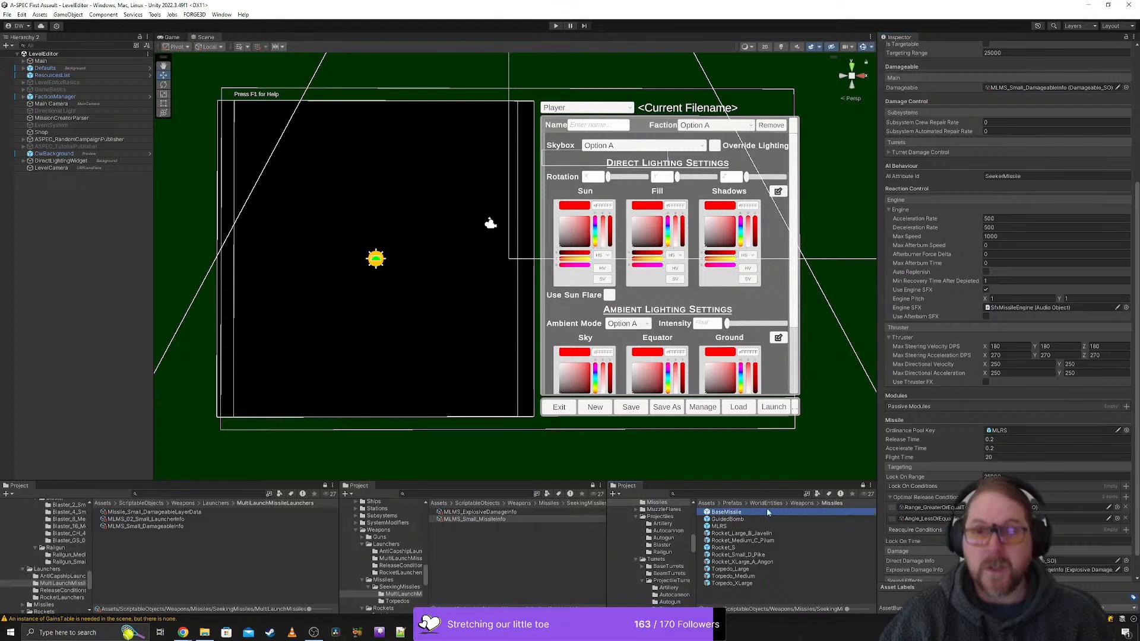
{"action": "left_click", "coordinate": [1134, 37]}
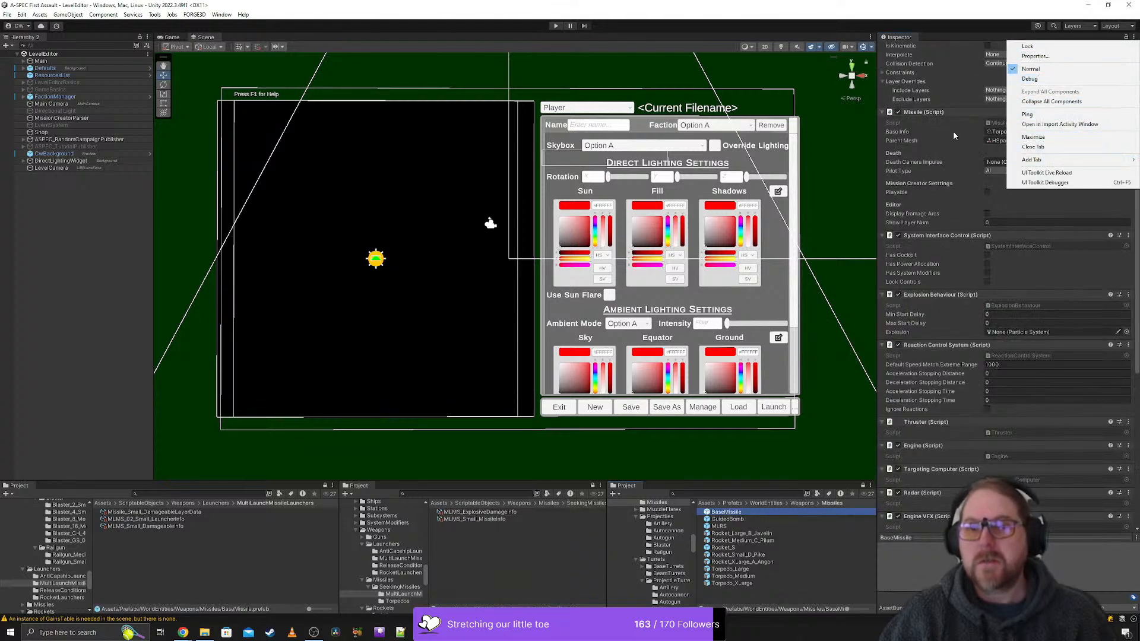
{"action": "left_click", "coordinate": [950, 109]}
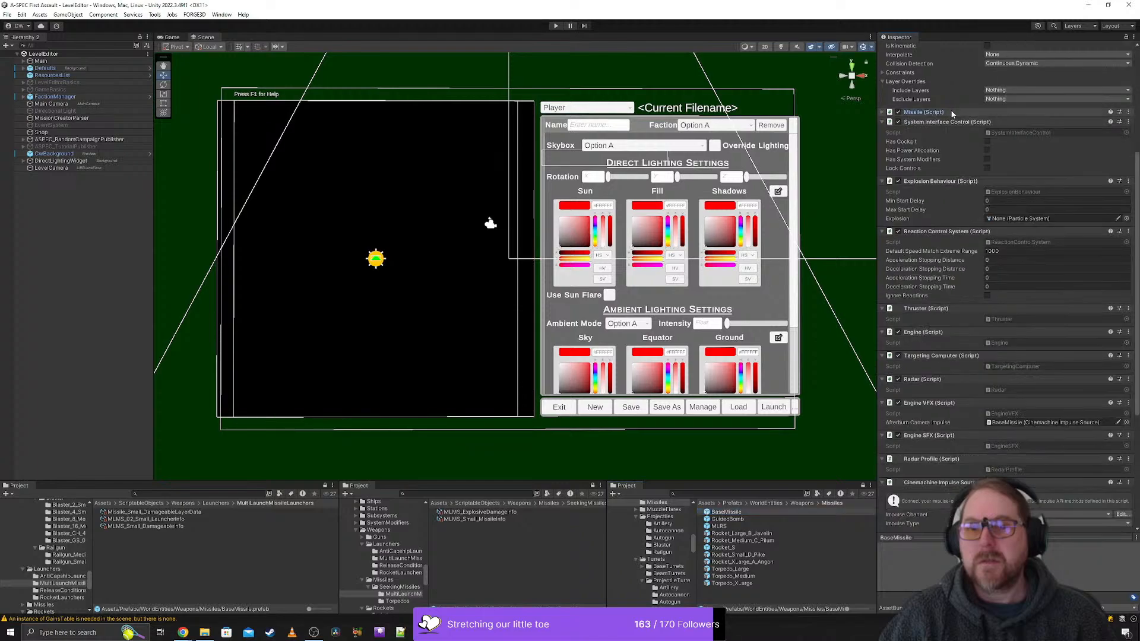
{"action": "left_click", "coordinate": [1128, 113]}
{"action": "left_click", "coordinate": [1062, 231]}
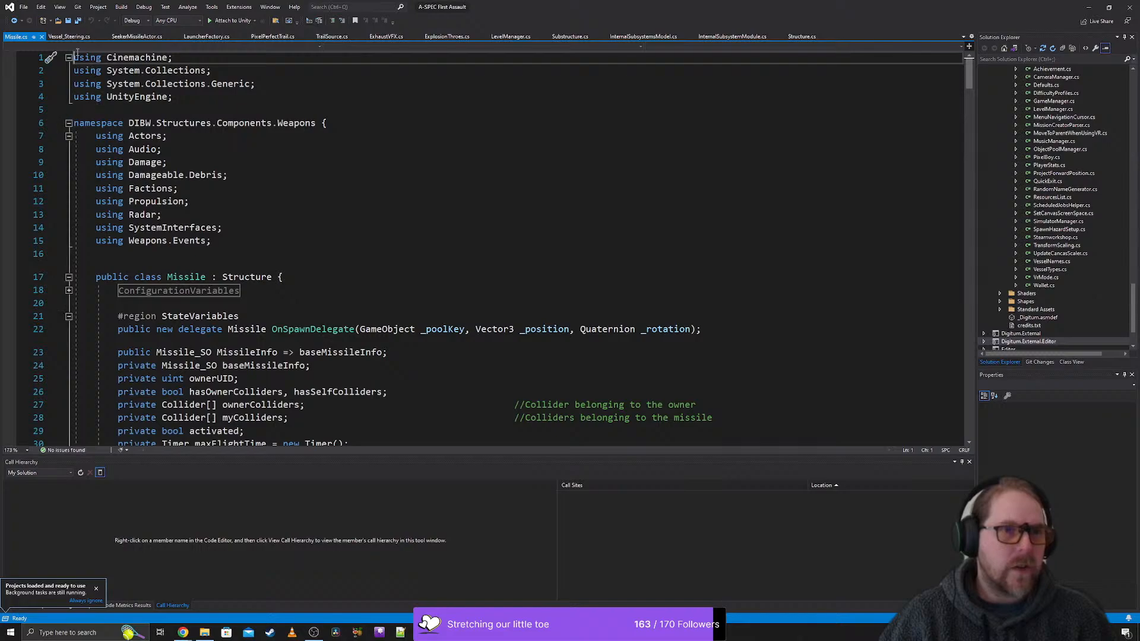
- Find all references to EngineMaxSpeed in Vessel_Steering.cs and open its use in SeekerMissileActor.cs
{"action": "left_click", "coordinate": [69, 37]}
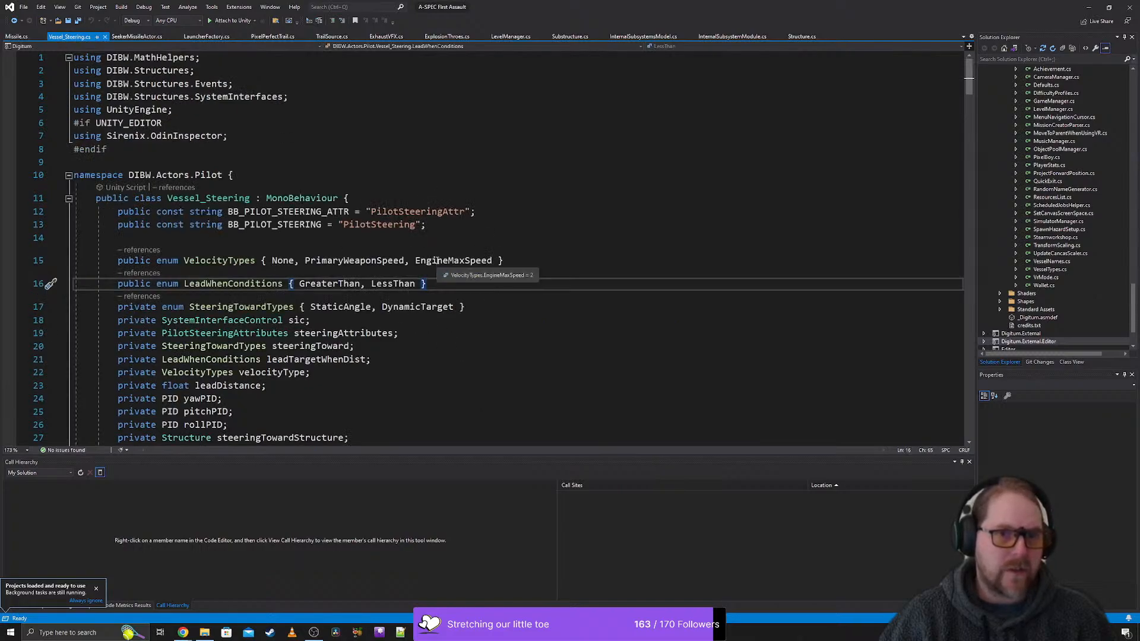
{"action": "right_click", "coordinate": [436, 261]}
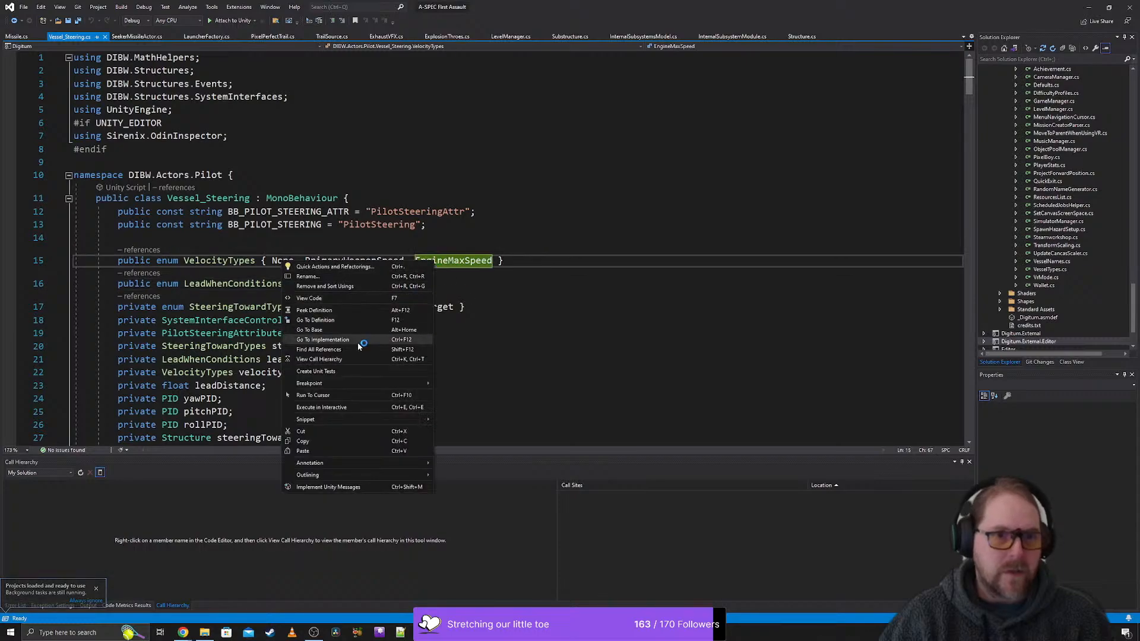
{"action": "left_click", "coordinate": [319, 349]}
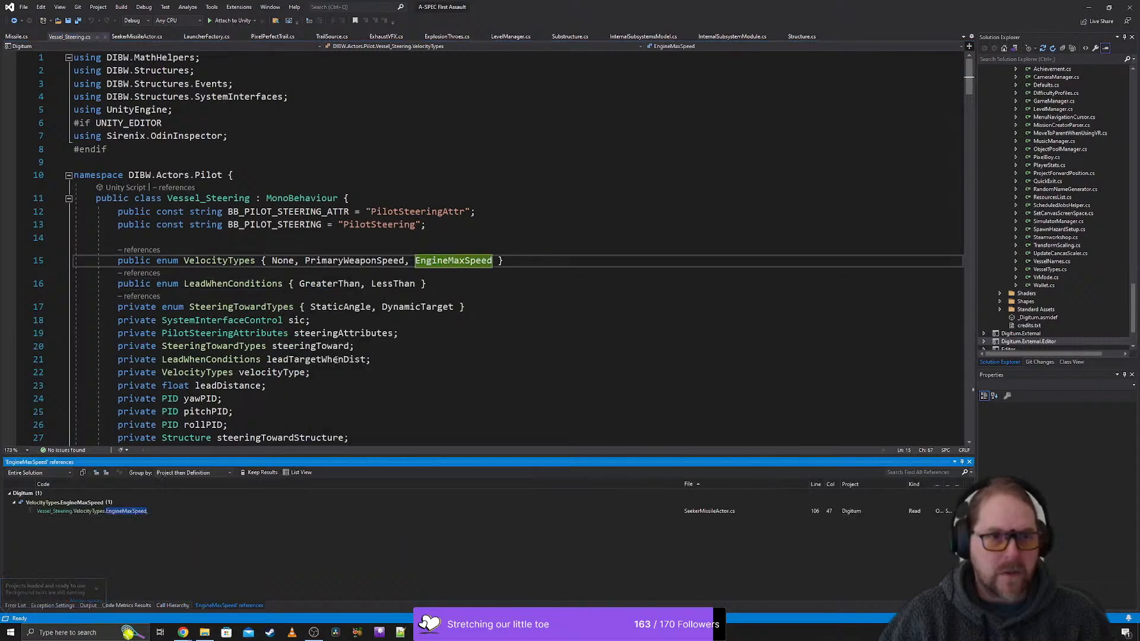
{"action": "double_click", "coordinate": [98, 512]}
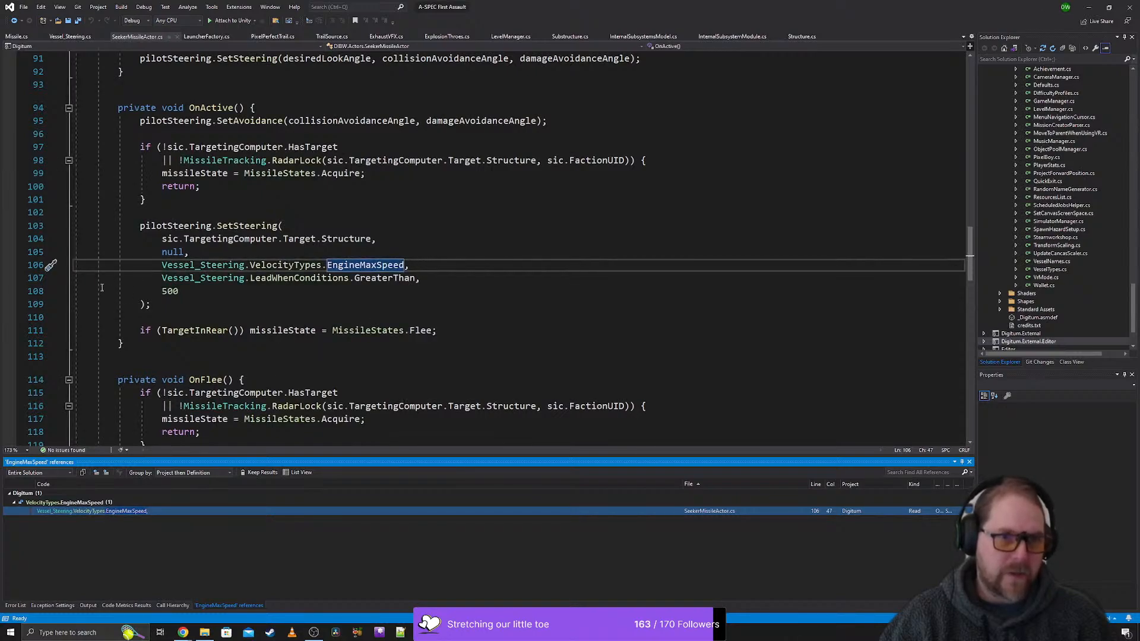
{"action": "left_click", "coordinate": [354, 263]}
- Go to the definition of SetSteering, find all references to velocityType and open the PrimaryWeaponSpeed check
{"action": "left_click", "coordinate": [247, 227]}
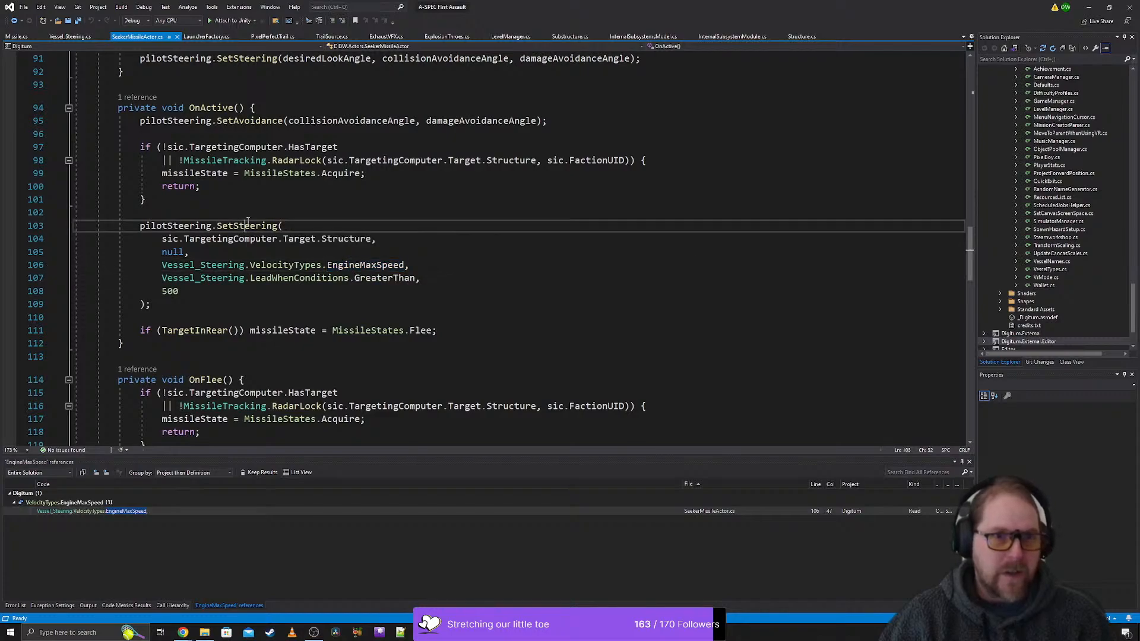
{"action": "right_click", "coordinate": [95, 224]}
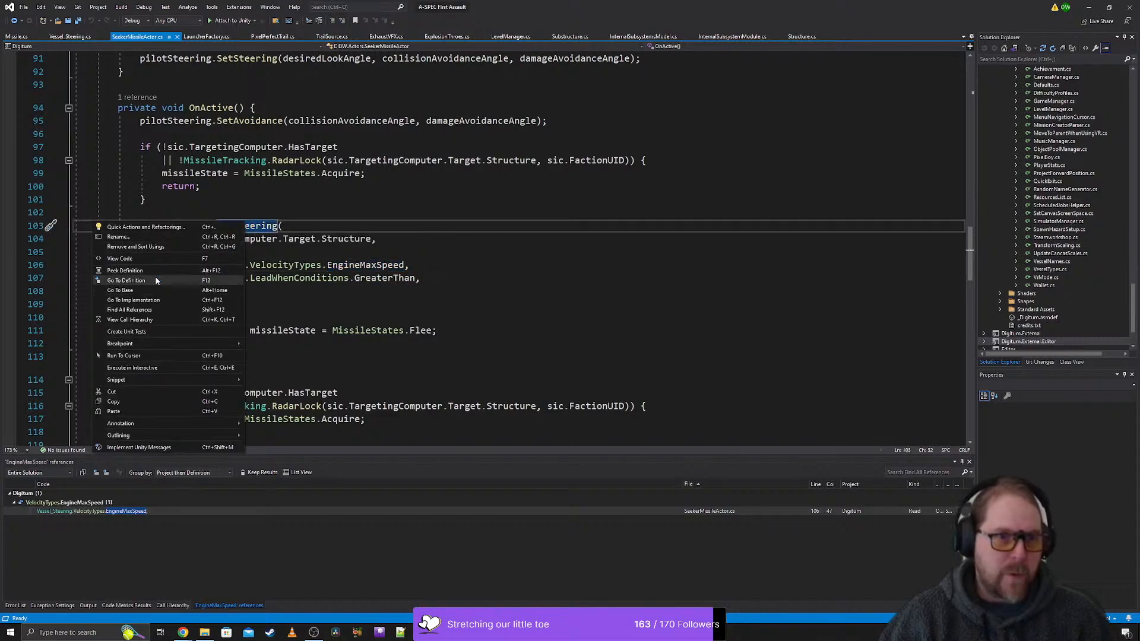
{"action": "left_click", "coordinate": [143, 281]}
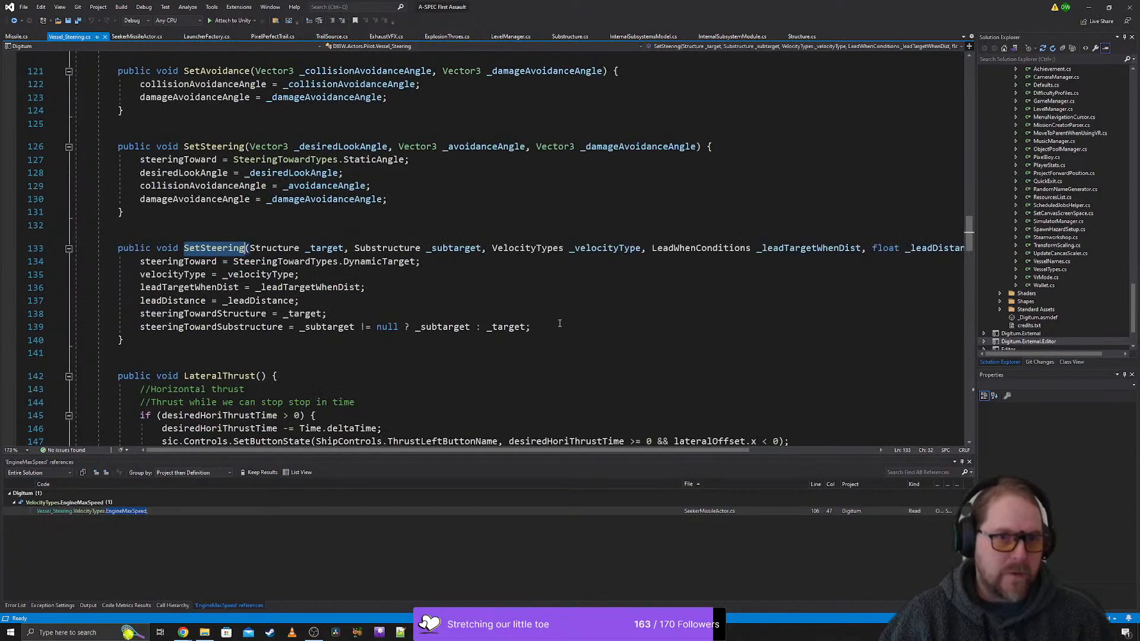
{"action": "right_click", "coordinate": [177, 275]}
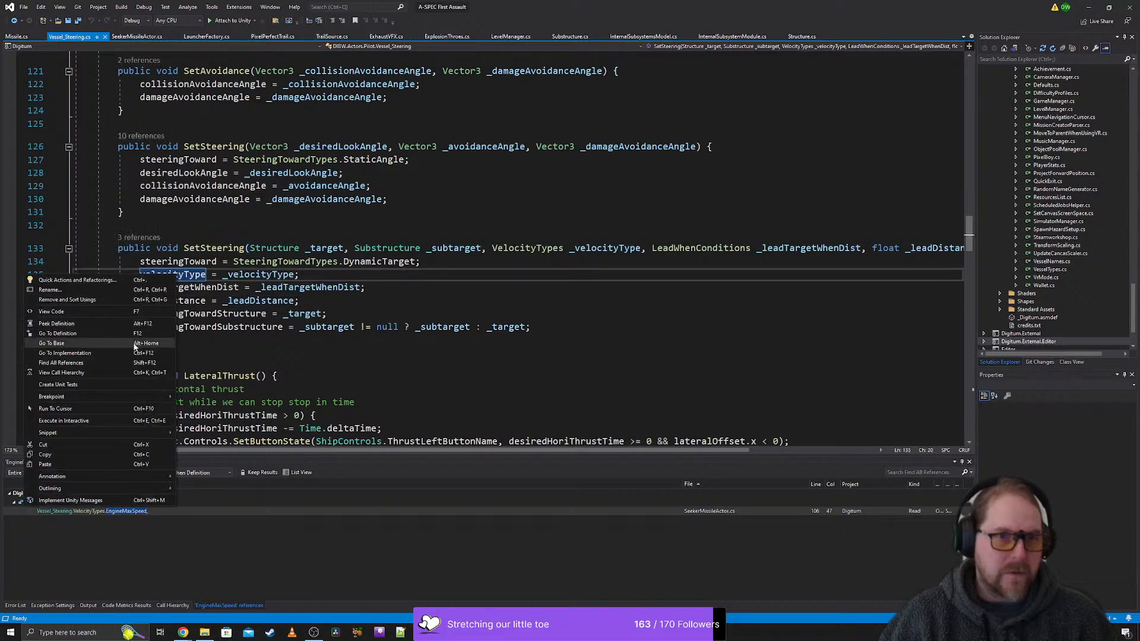
{"action": "left_click", "coordinate": [98, 362]}
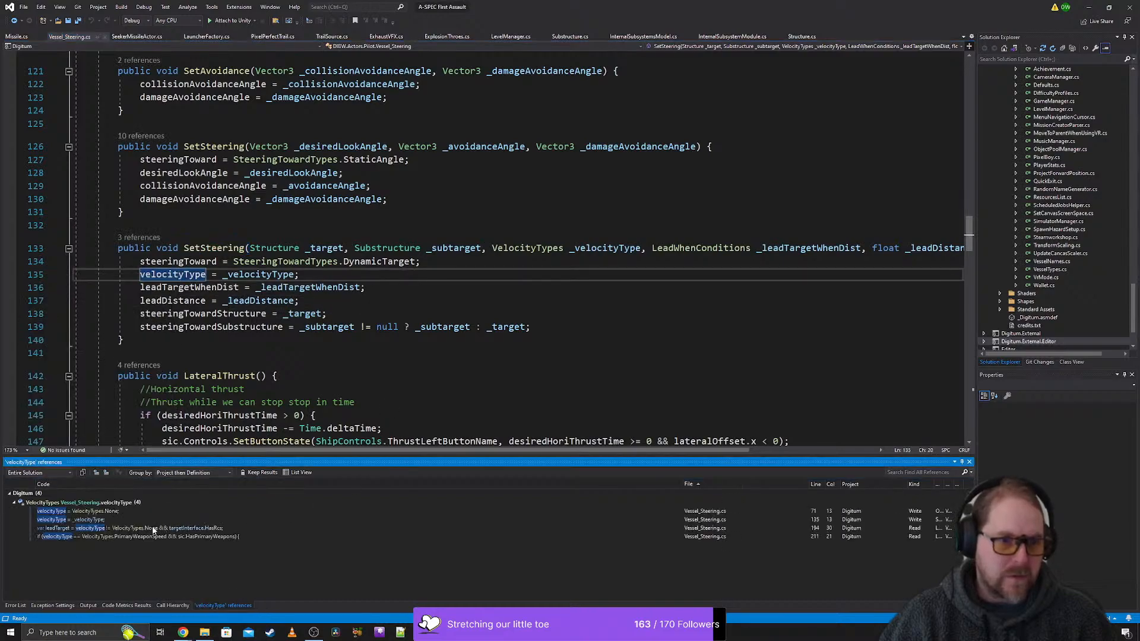
{"action": "left_click", "coordinate": [184, 535]}
{"action": "mouse_move", "coordinate": [184, 533]}
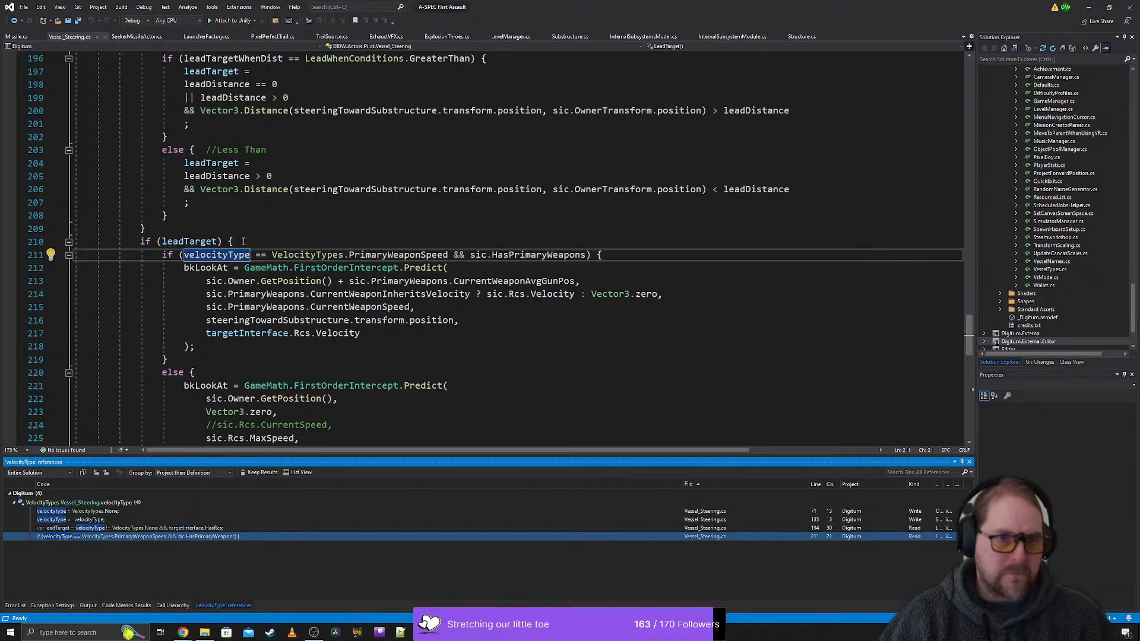
- Examine how the leadTarget block predicts the intercept point for PrimaryWeaponSpeed and for the else case using Rcs.MaxSpeed
{"action": "scroll", "coordinate": [191, 234], "scroll_direction": "down", "scroll_amount": 2}
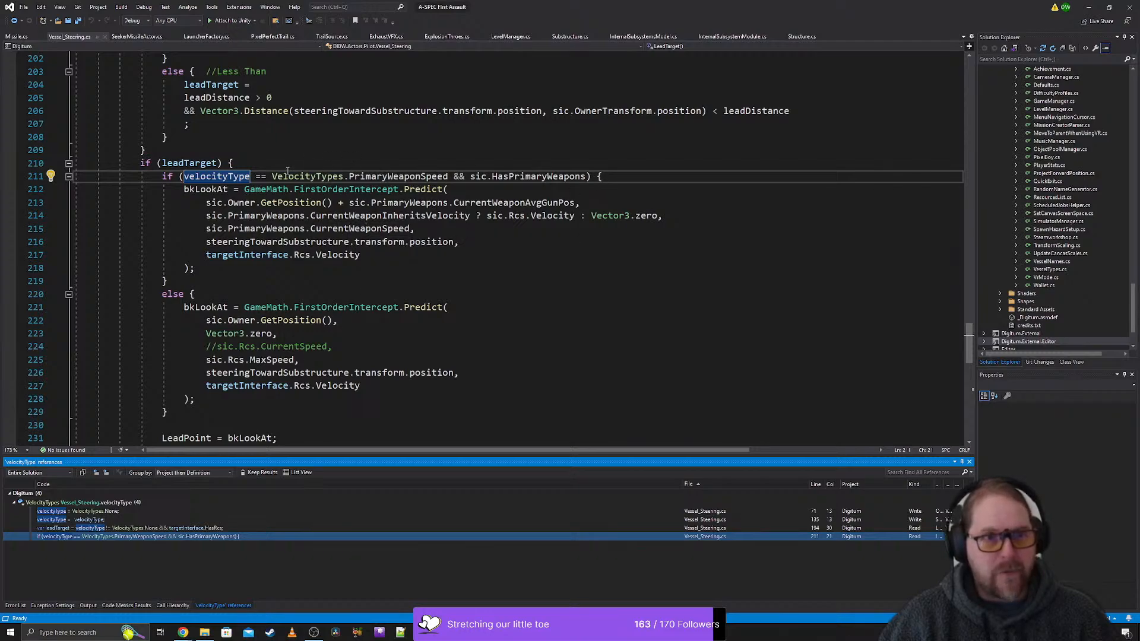
{"action": "mouse_move", "coordinate": [385, 179]}
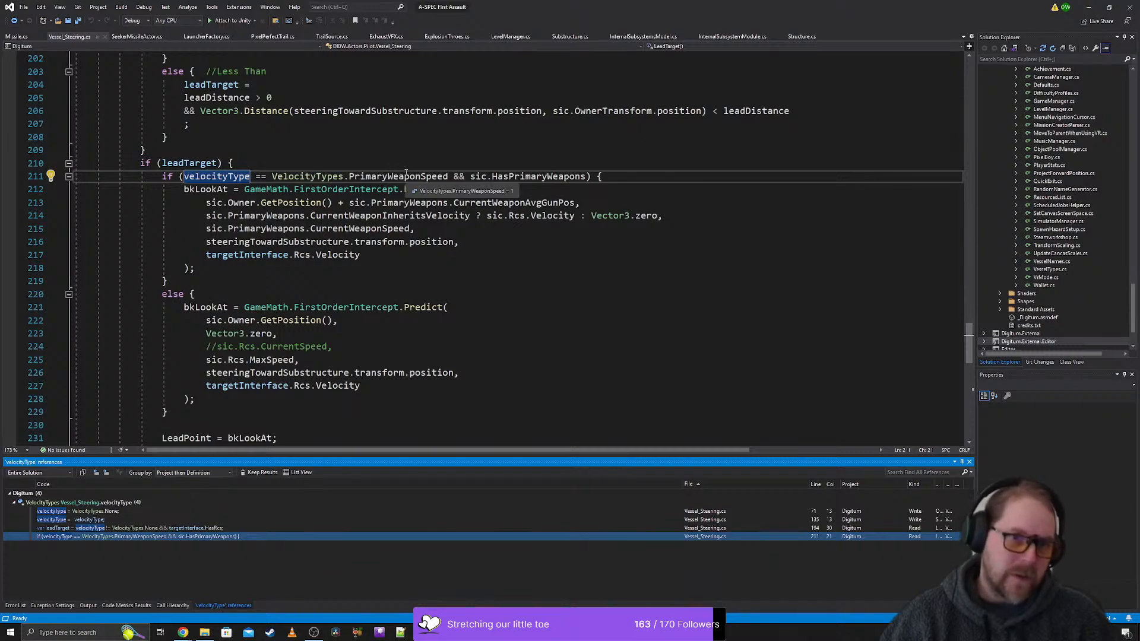
{"action": "left_click", "coordinate": [399, 175]}
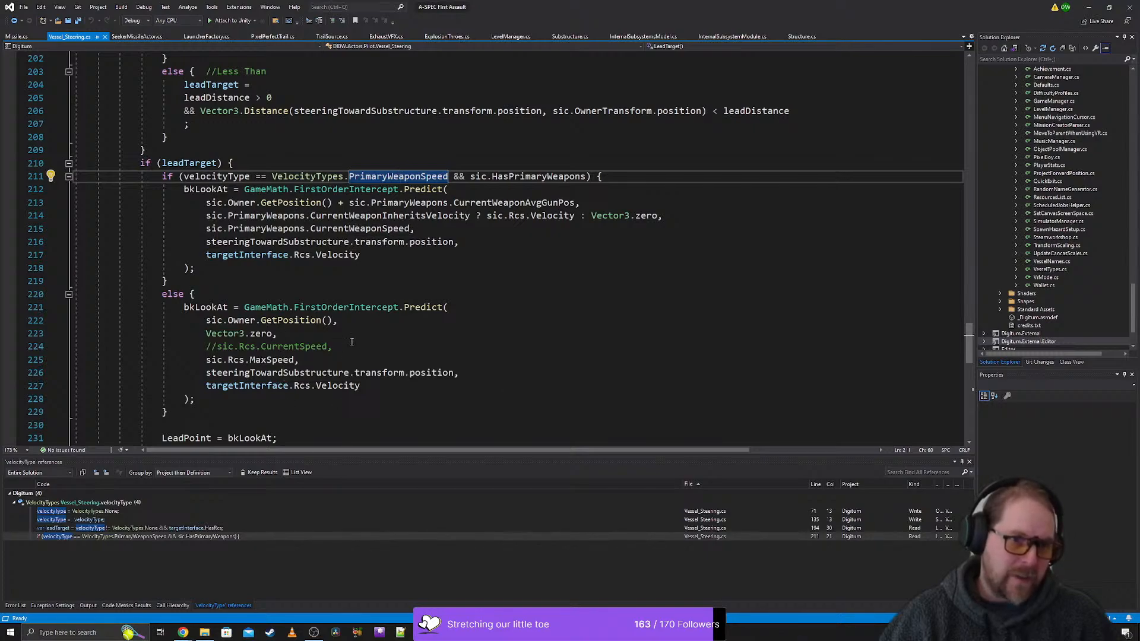
{"action": "left_click_drag", "start_coordinate": [332, 347], "coordinate": [206, 321]}
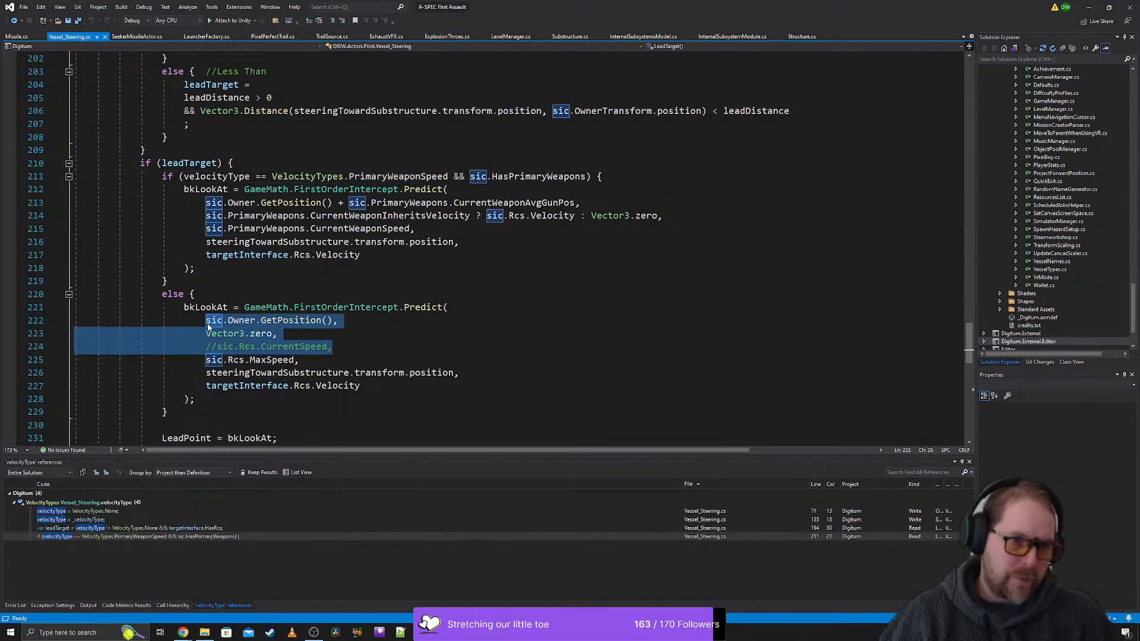
{"action": "left_click", "coordinate": [221, 335]}
{"action": "left_click", "coordinate": [364, 346]}
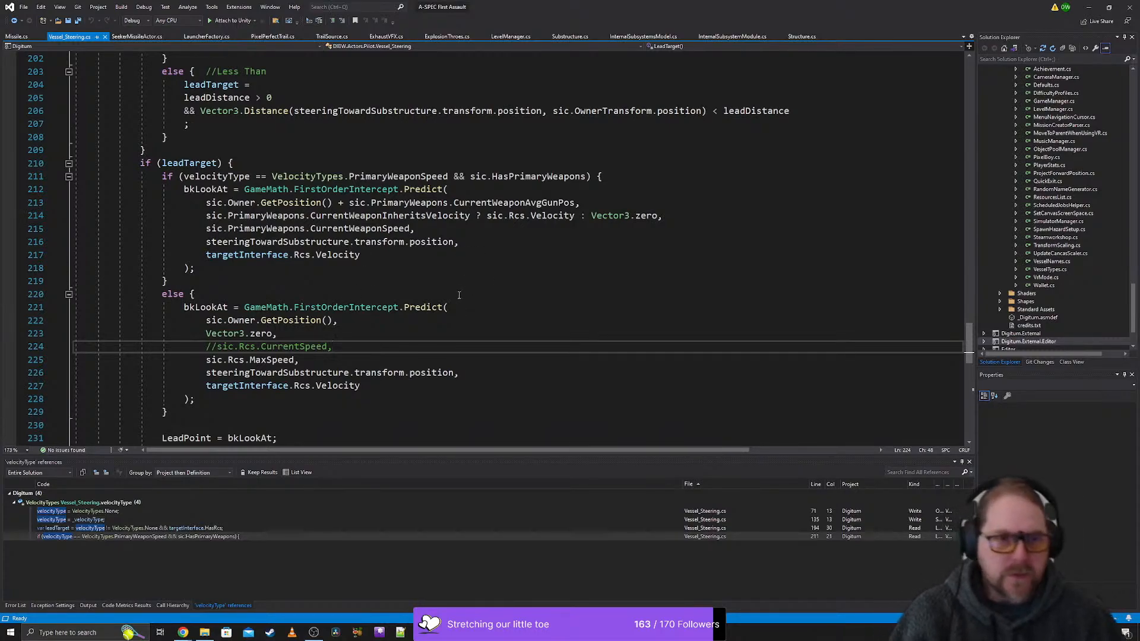
{"action": "scroll", "coordinate": [426, 255], "scroll_direction": "down", "scroll_amount": 1}
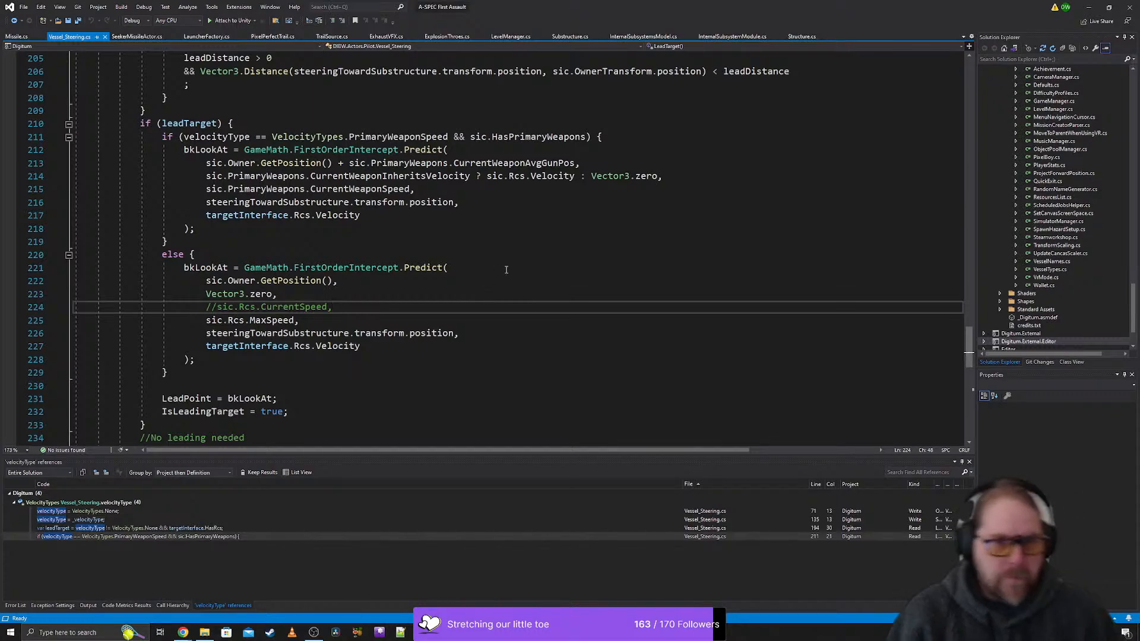
{"action": "scroll", "coordinate": [507, 269], "scroll_direction": "down", "scroll_amount": 1}
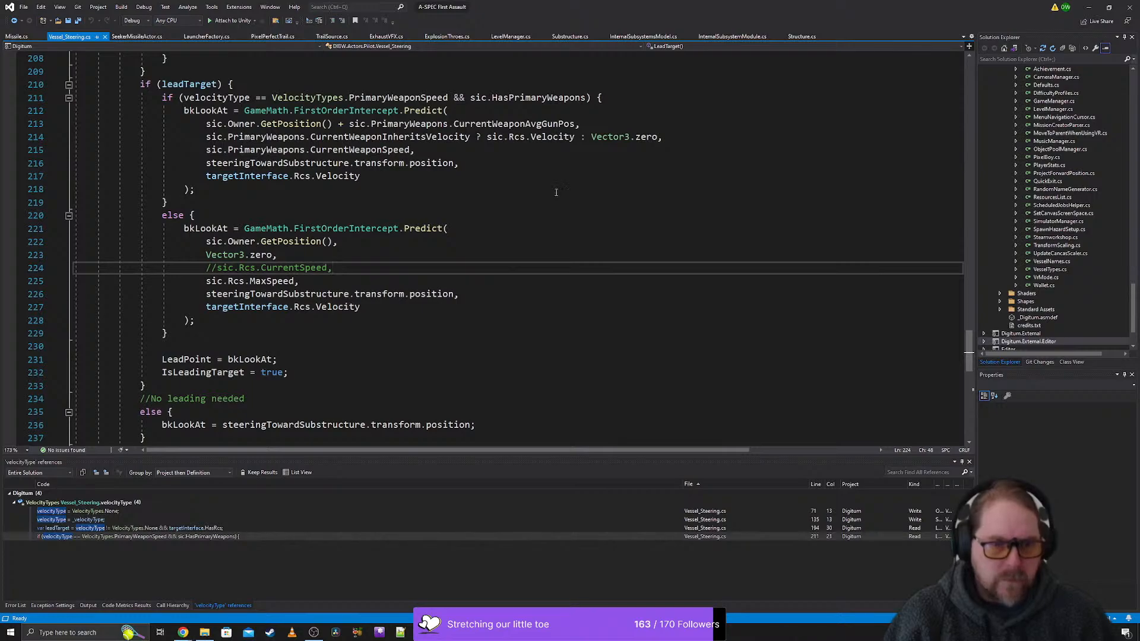
{"action": "scroll", "coordinate": [557, 192], "scroll_direction": "down", "scroll_amount": 1}
{"action": "scroll", "coordinate": [522, 224], "scroll_direction": "up", "scroll_amount": 3}
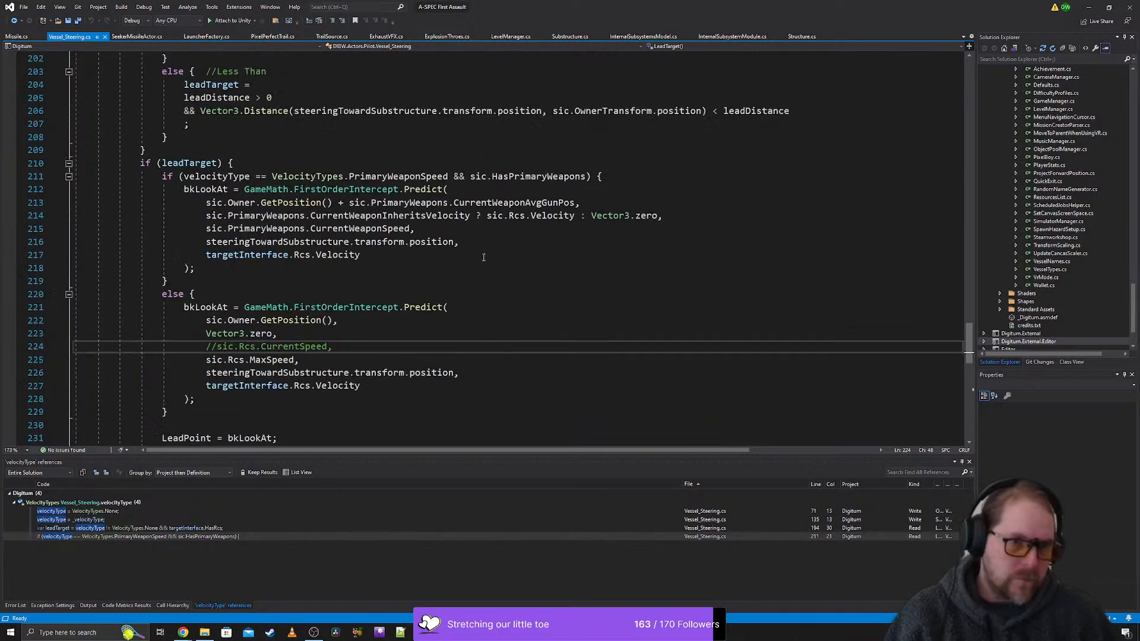
{"action": "scroll", "coordinate": [505, 228], "scroll_direction": "down", "scroll_amount": 1}
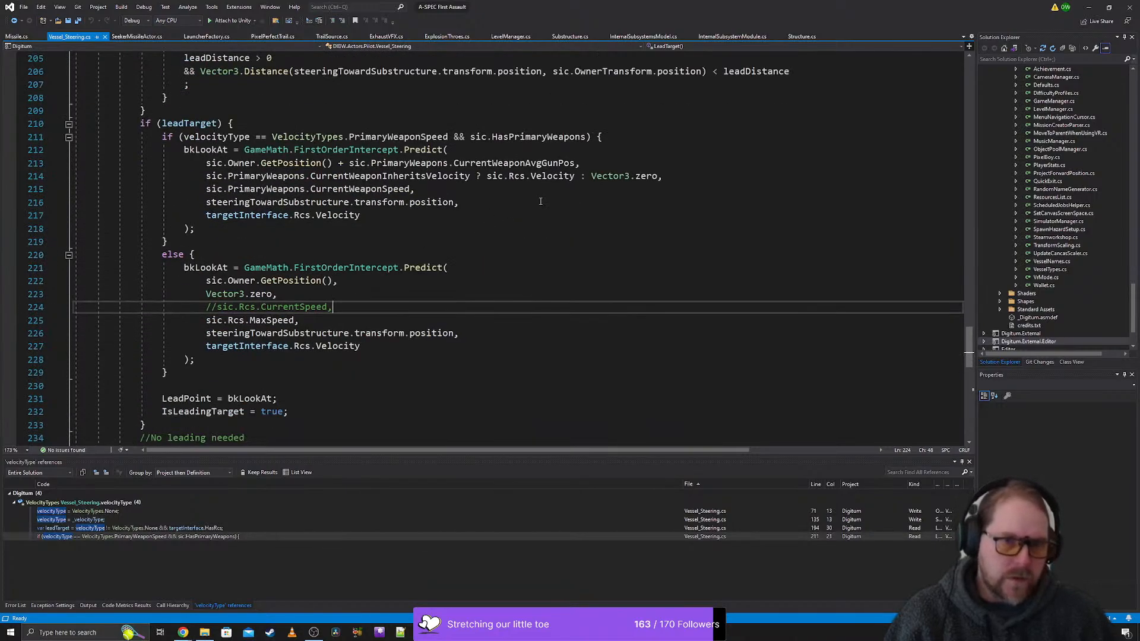
- Switch back to Unity and review the BaseMissile prefab and the small MLMS launcher, damageable info and damageable layer data assets
{"action": "left_click", "coordinate": [1089, 7]}
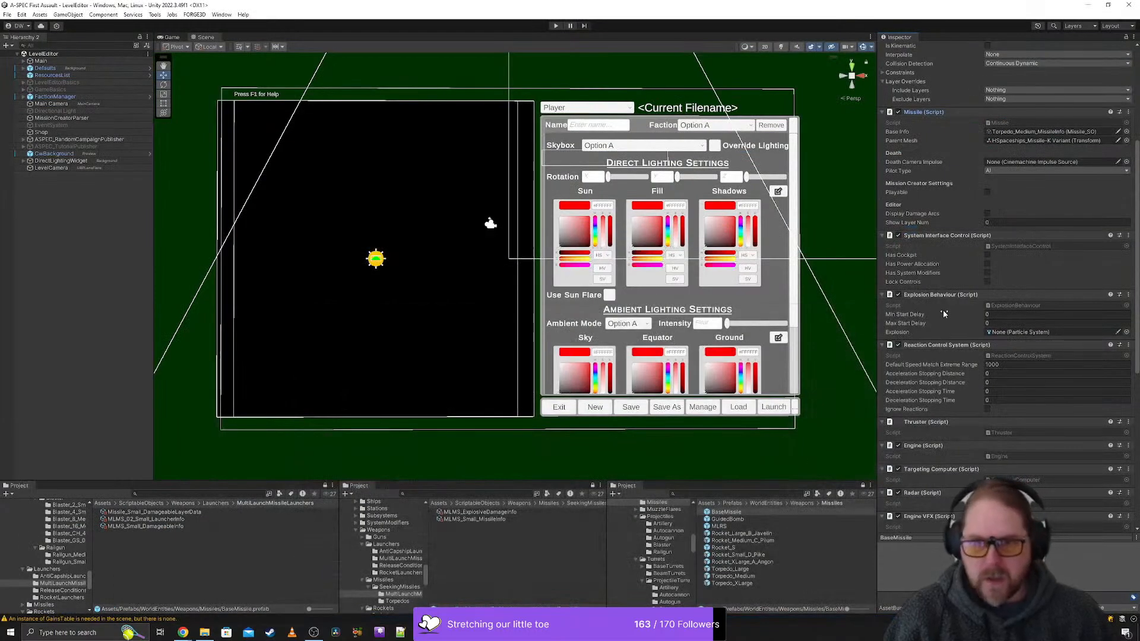
{"action": "scroll", "coordinate": [944, 314], "scroll_direction": "up", "scroll_amount": 5}
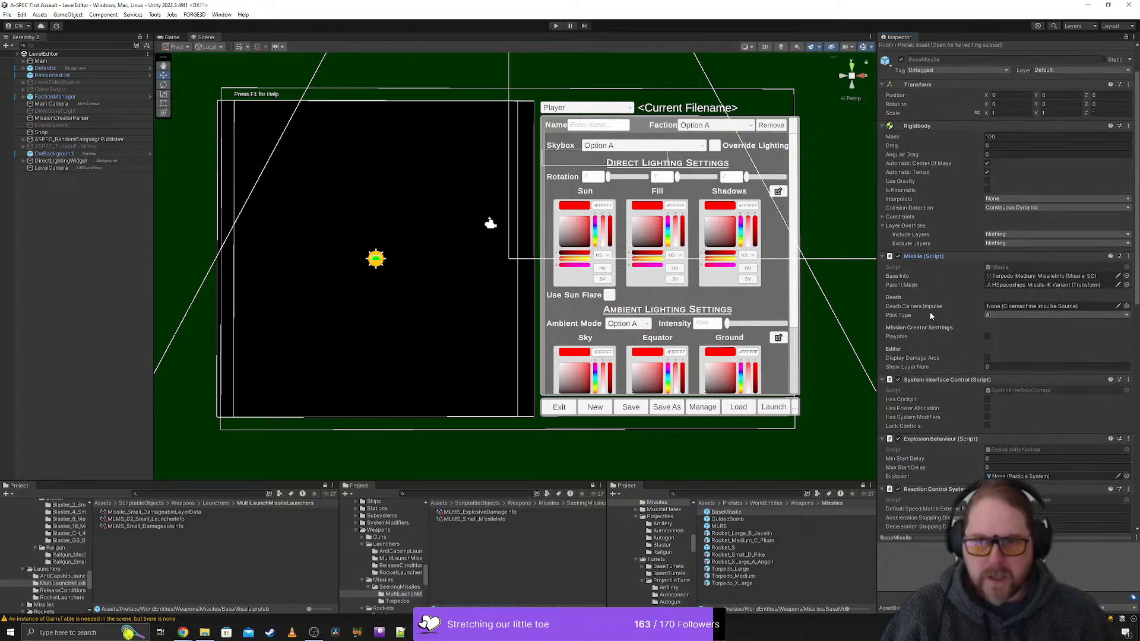
{"action": "scroll", "coordinate": [929, 311], "scroll_direction": "down", "scroll_amount": 3}
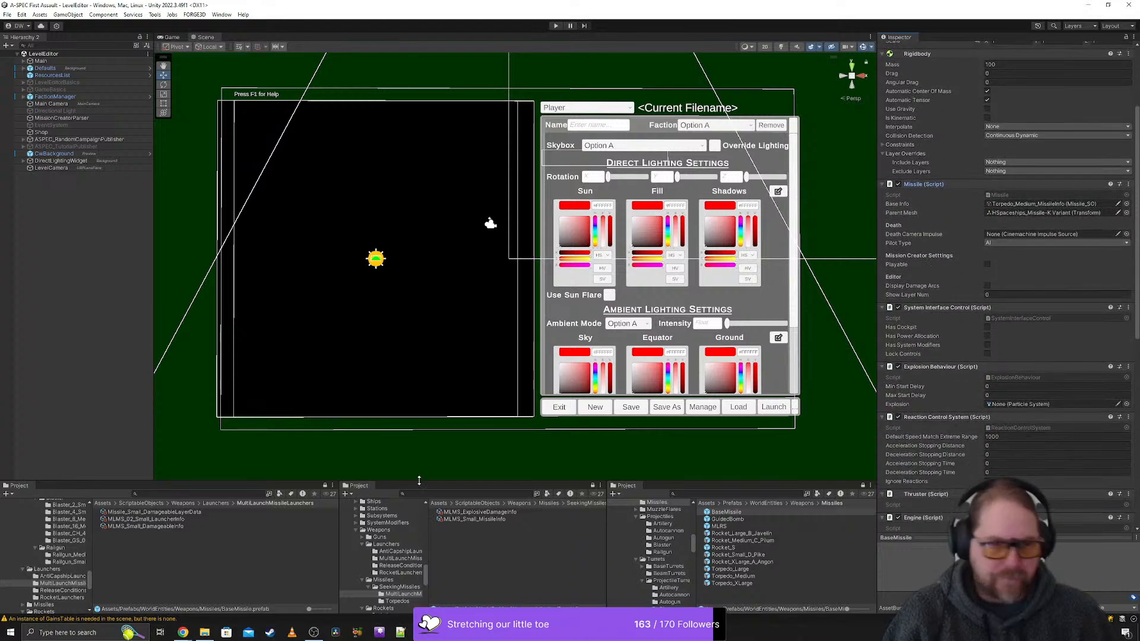
{"action": "left_click", "coordinate": [159, 520]}
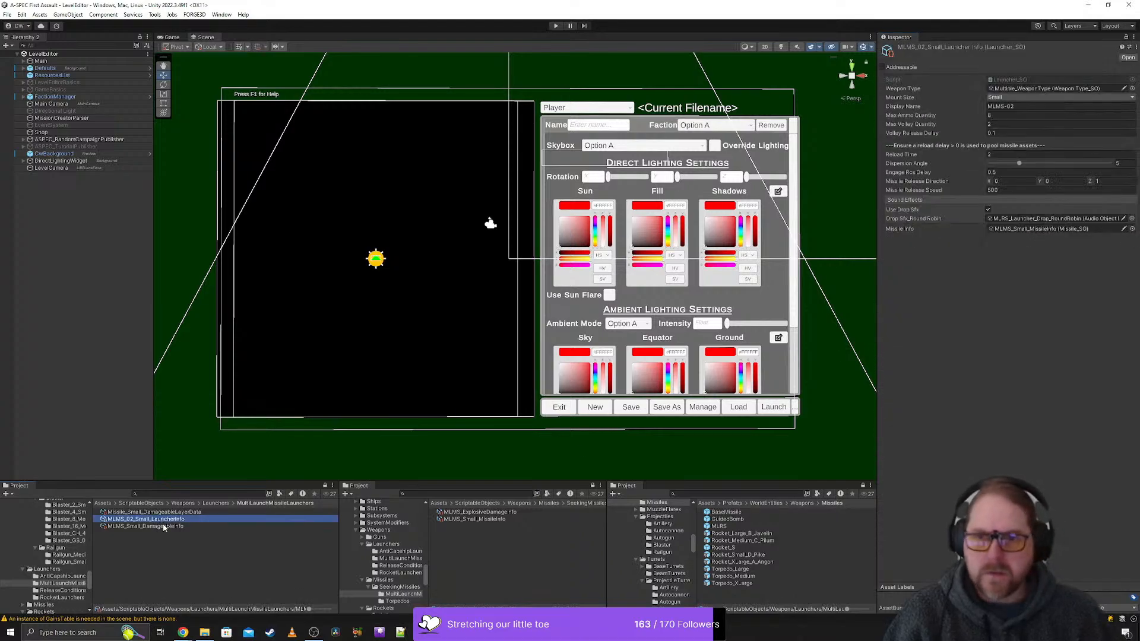
{"action": "left_click", "coordinate": [165, 526]}
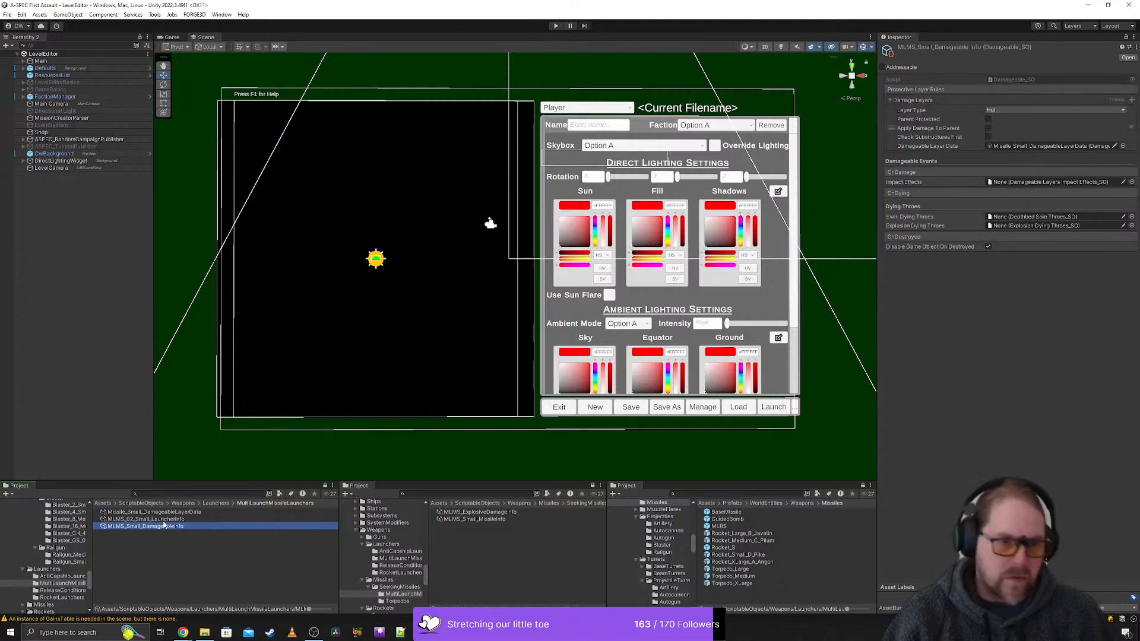
{"action": "left_click", "coordinate": [168, 513]}
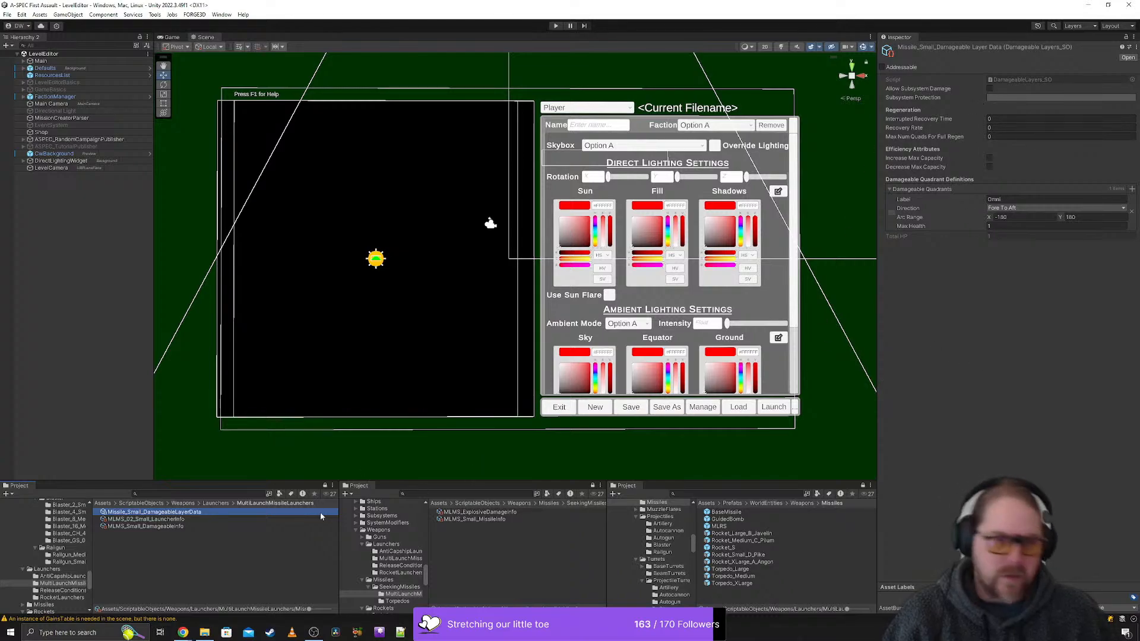
{"action": "left_click", "coordinate": [164, 520]}
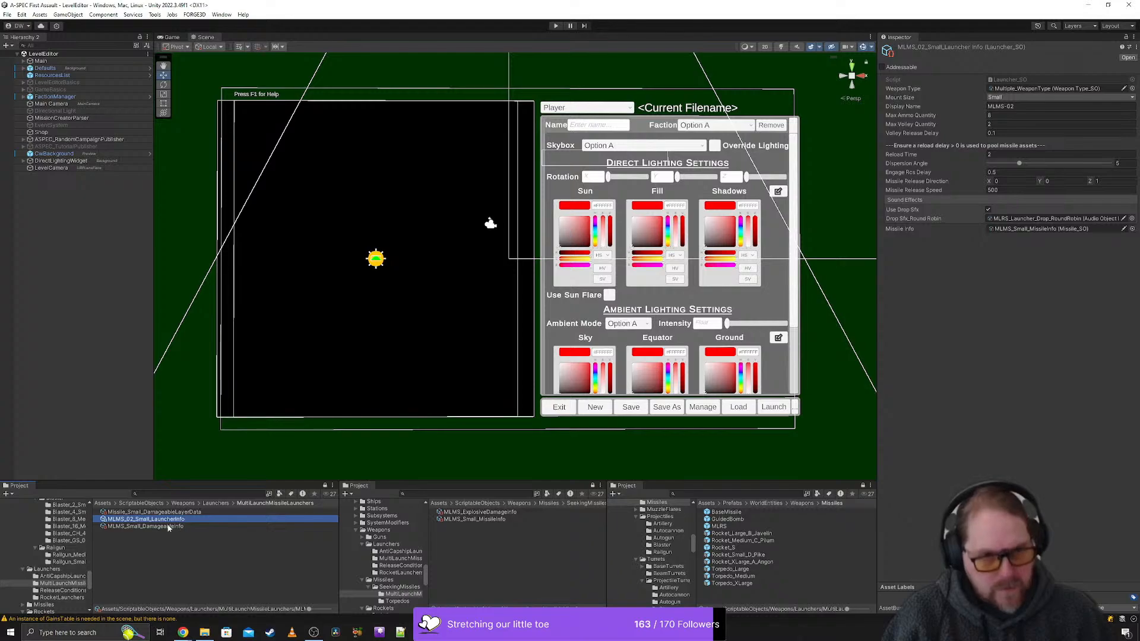
{"action": "left_click", "coordinate": [169, 526]}
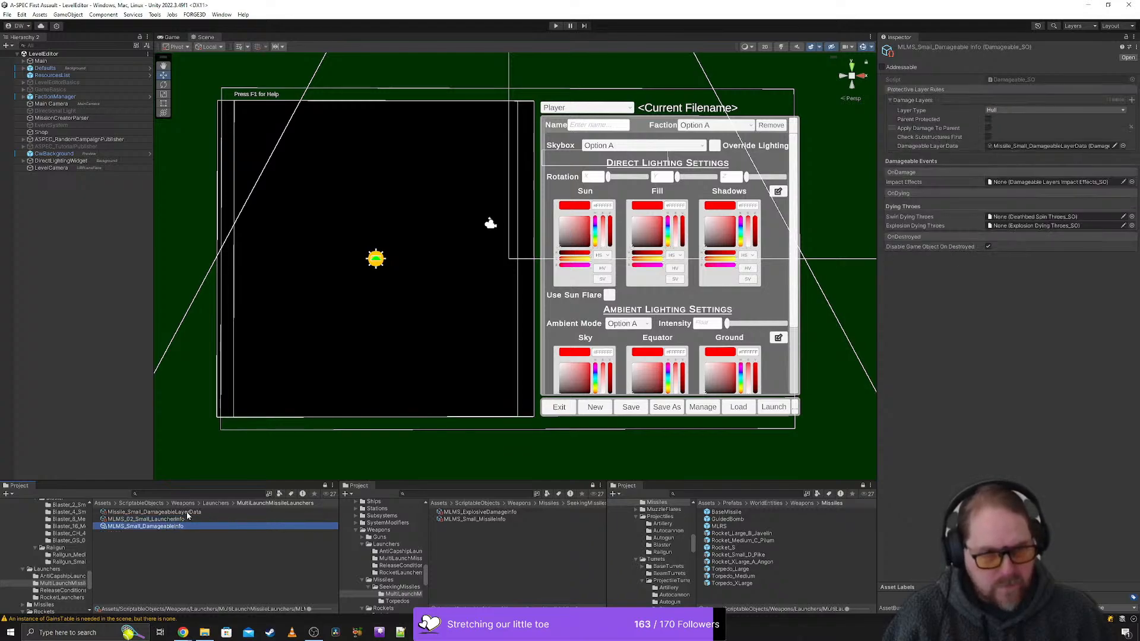
{"action": "left_click", "coordinate": [168, 520]}
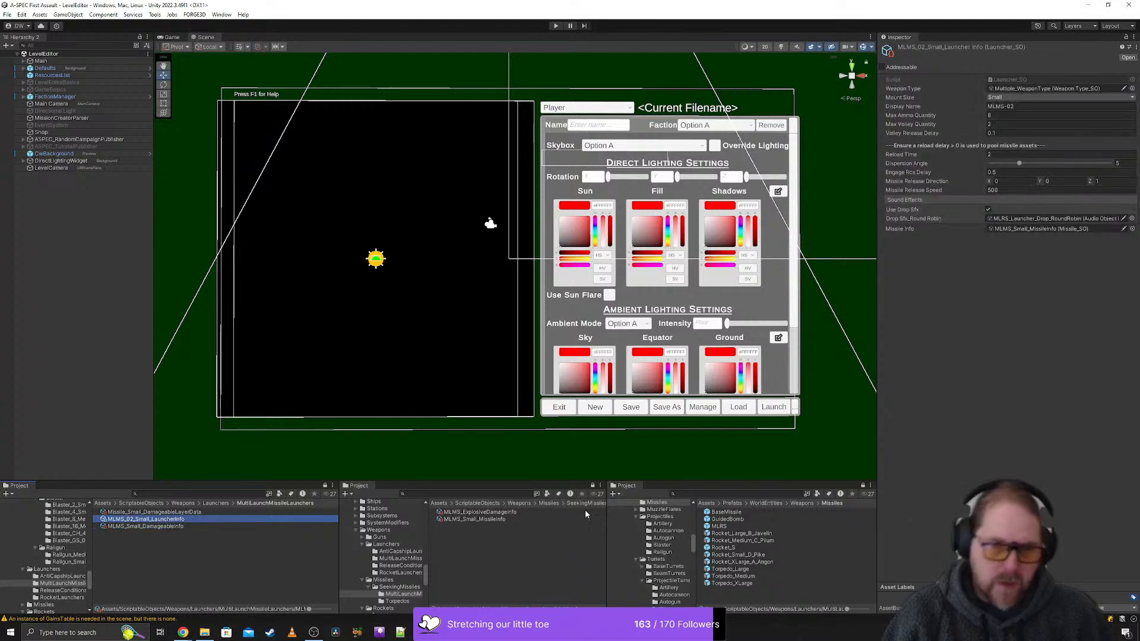